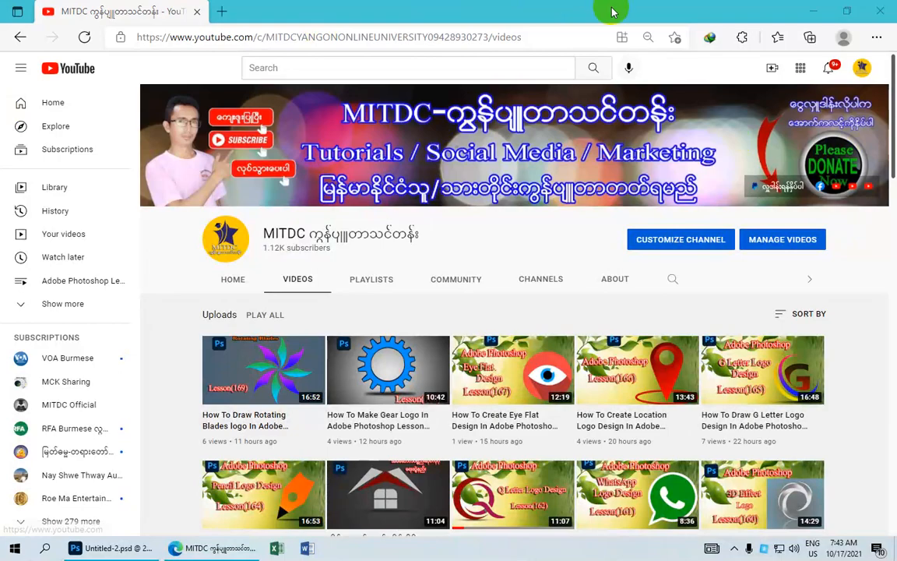
Switch to Photoshop and examine the finished BMW logo in Untitled-2.psd
{"action": "left_click", "coordinate": [812, 17]}
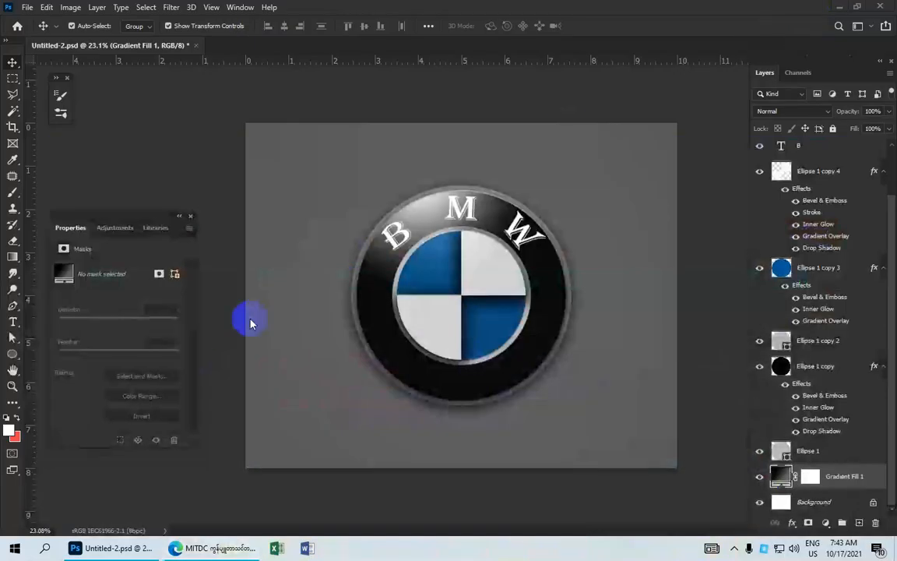
{"action": "scroll", "coordinate": [526, 238], "scroll_direction": "up", "scroll_amount": 2}
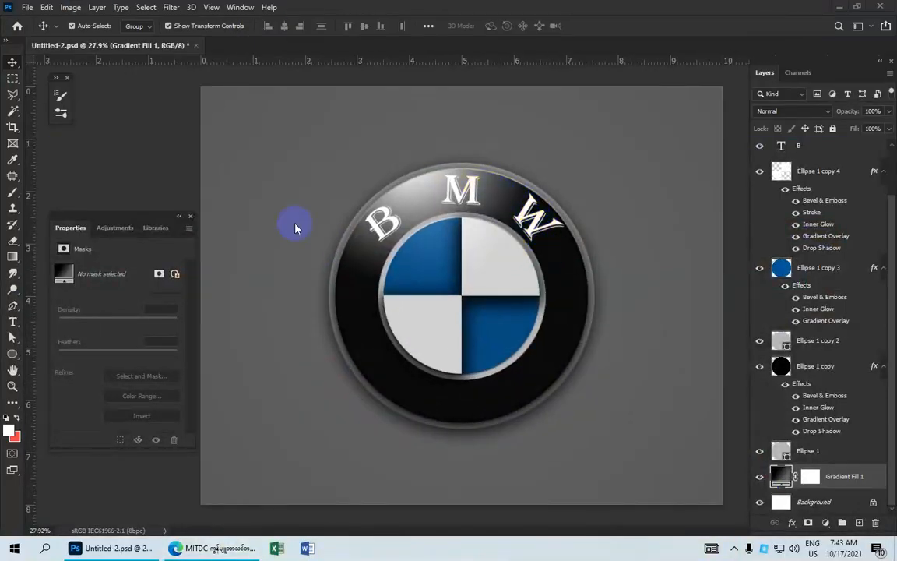
{"action": "scroll", "coordinate": [293, 222], "scroll_direction": "down", "scroll_amount": 2}
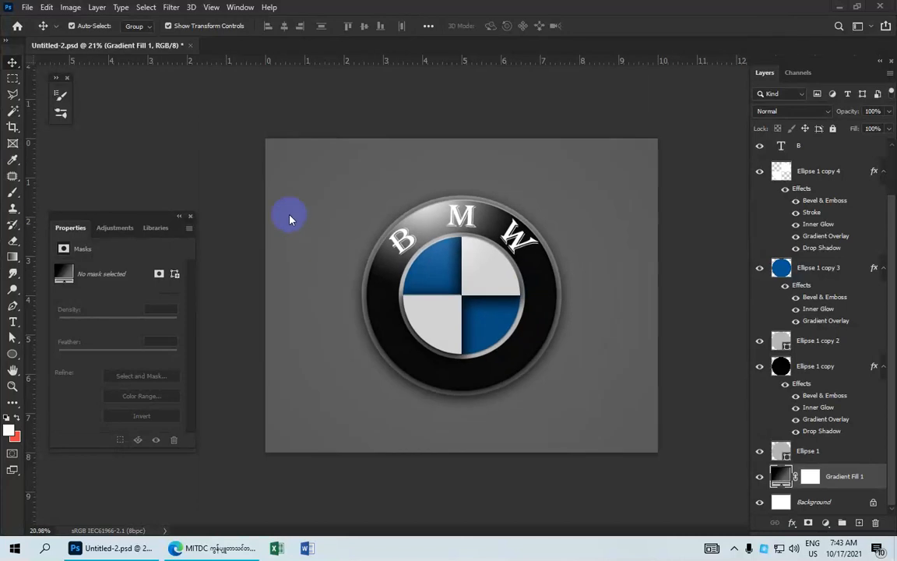
Create a new document from the Landscape 10 x 8 photo preset, at 300 pixels/inch in RGB Color with a white background
{"action": "left_click", "coordinate": [27, 7]}
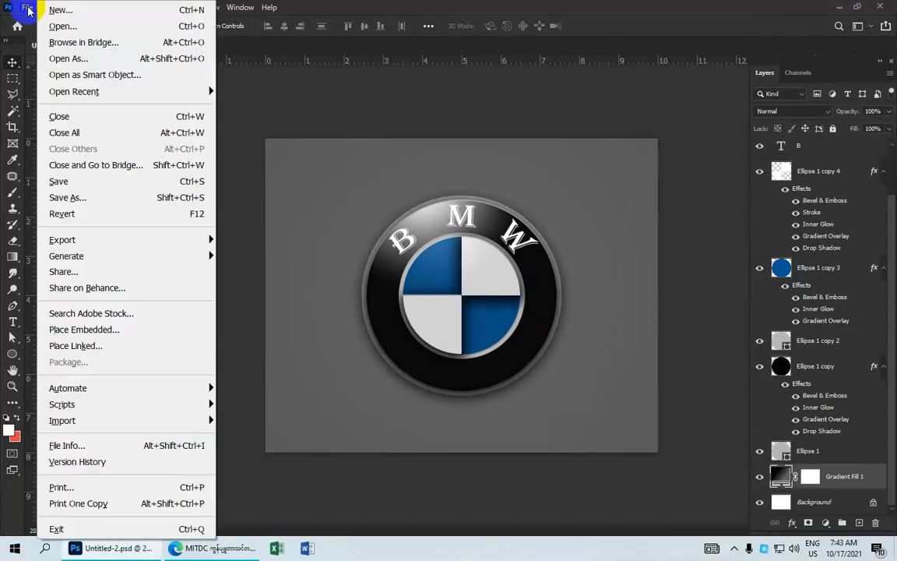
{"action": "left_click", "coordinate": [82, 12]}
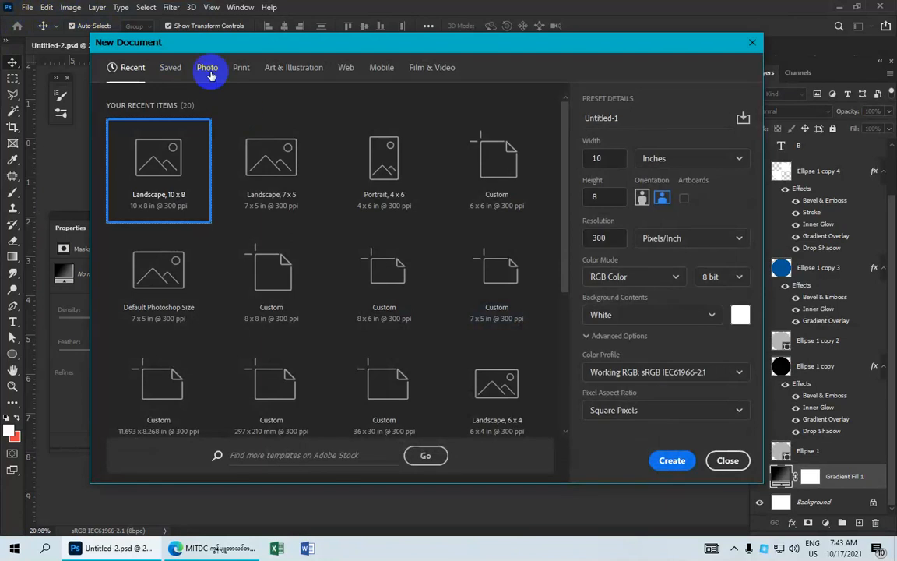
{"action": "left_click", "coordinate": [208, 69]}
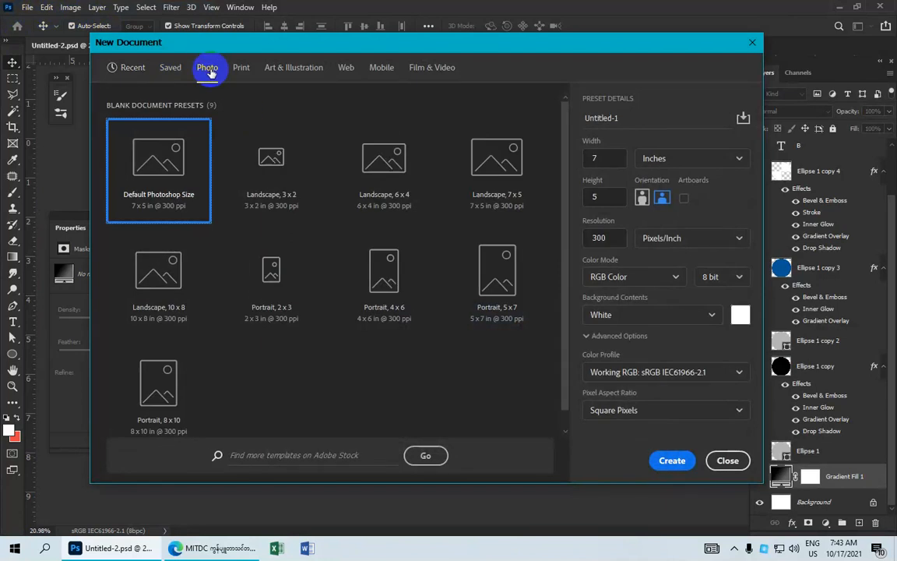
{"action": "left_click", "coordinate": [174, 308]}
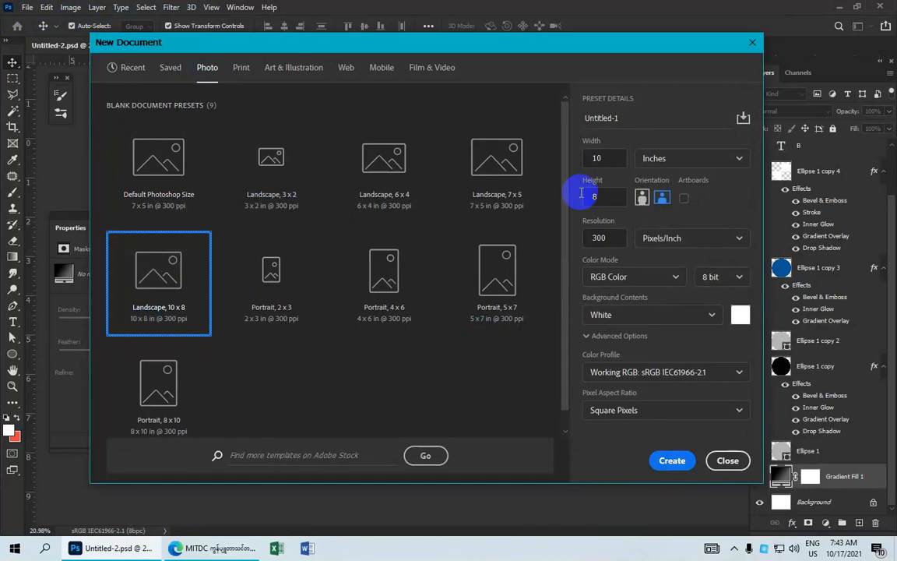
{"action": "double_click", "coordinate": [601, 237]}
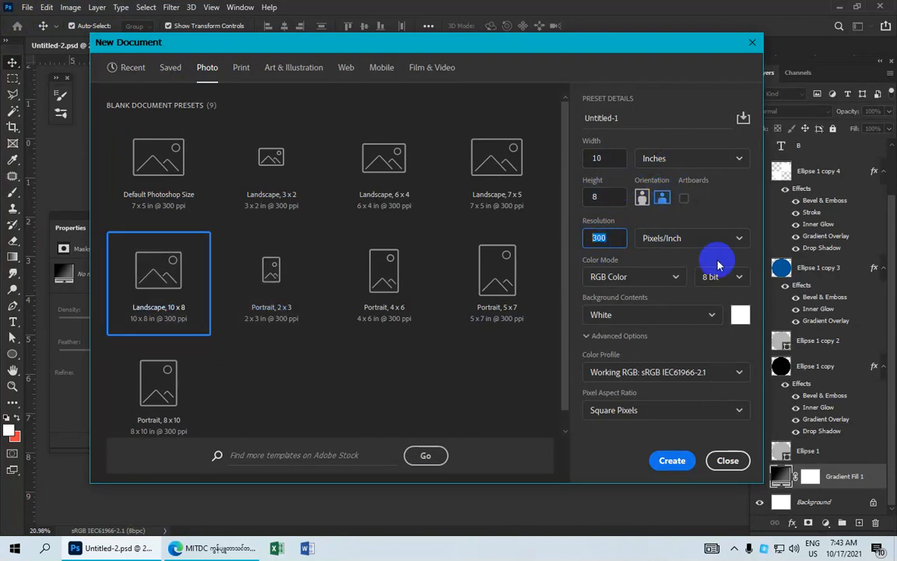
{"action": "left_click", "coordinate": [663, 198]}
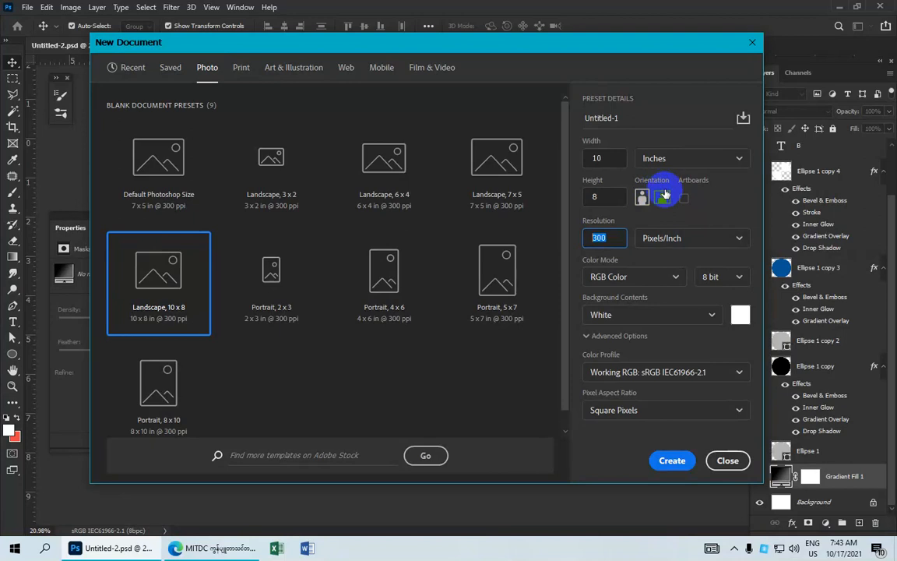
{"action": "left_click", "coordinate": [651, 276]}
{"action": "left_click", "coordinate": [619, 340]}
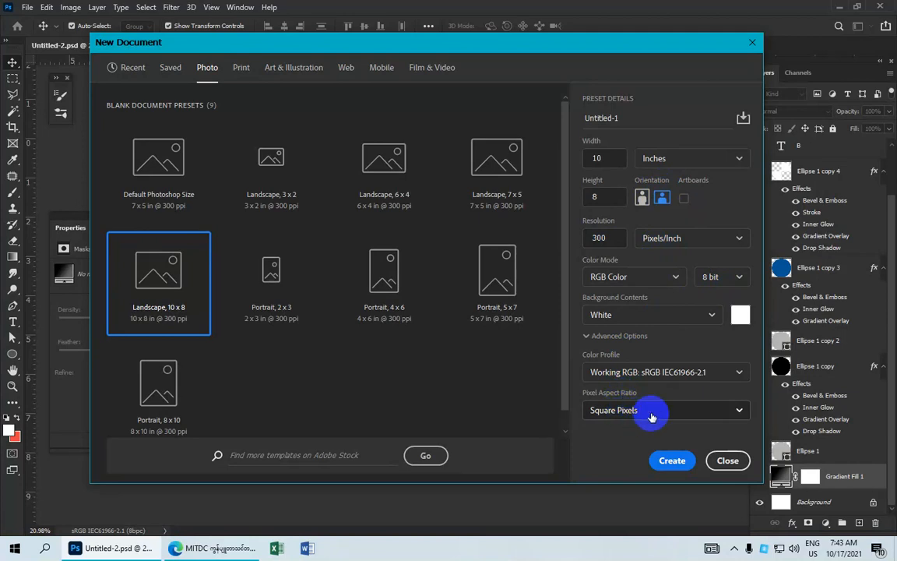
{"action": "left_click", "coordinate": [676, 462]}
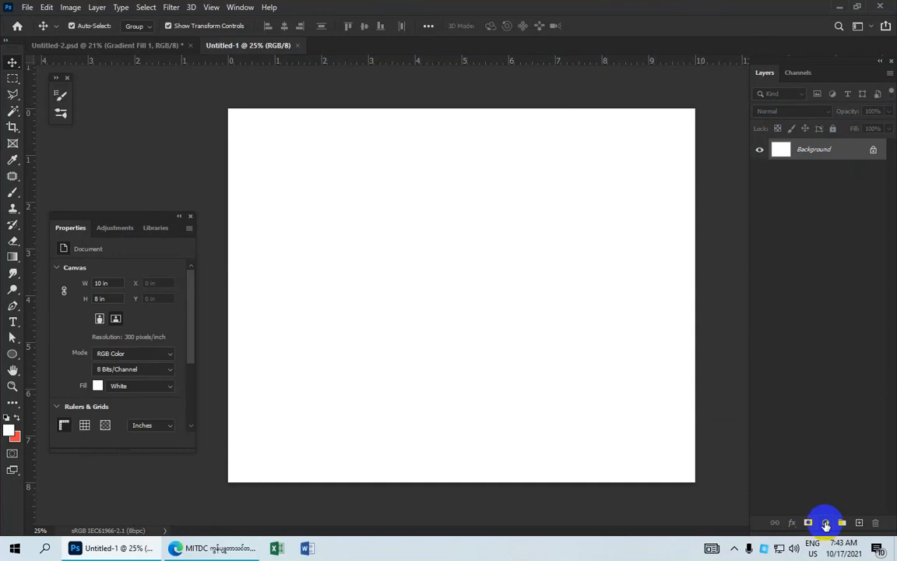
Add a gradient fill layer and set the gradient's starting color stop to black (000000)
{"action": "left_click", "coordinate": [825, 522]}
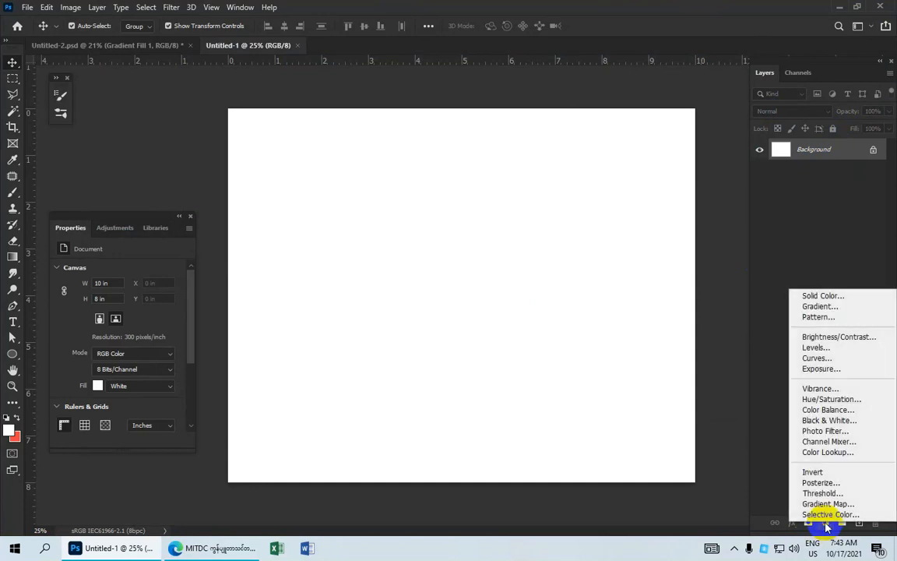
{"action": "left_click", "coordinate": [826, 312]}
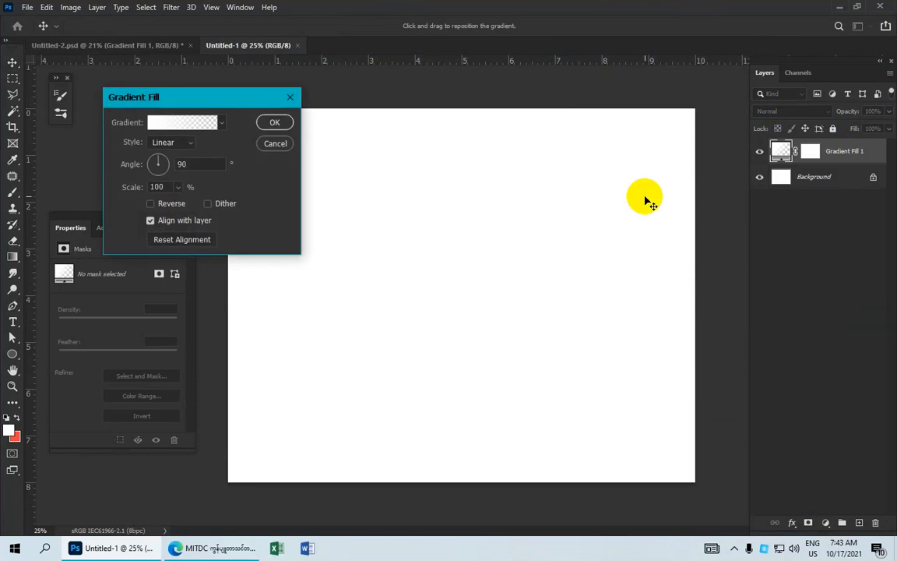
{"action": "left_click", "coordinate": [171, 124]}
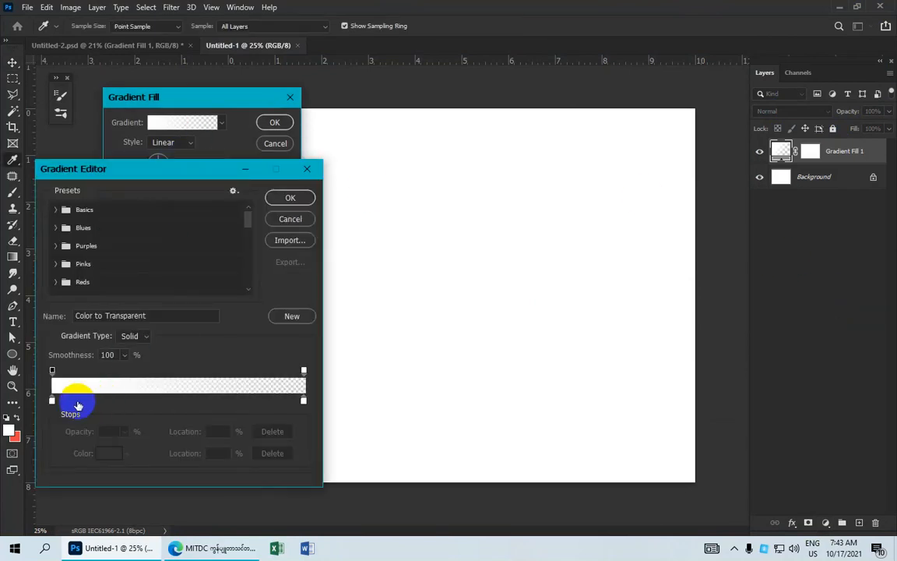
{"action": "left_click", "coordinate": [51, 402]}
{"action": "left_click", "coordinate": [107, 453]}
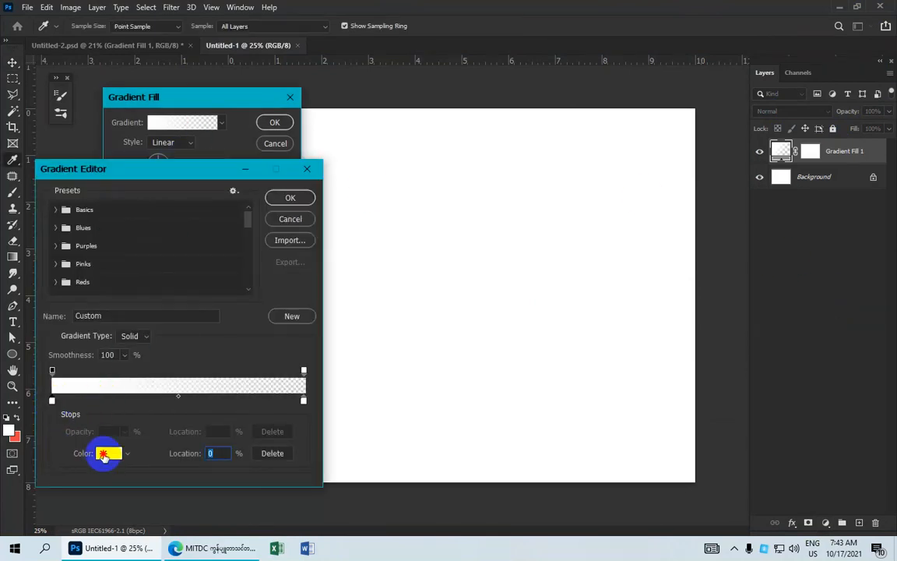
{"action": "left_click_drag", "start_coordinate": [588, 302], "coordinate": [566, 344]}
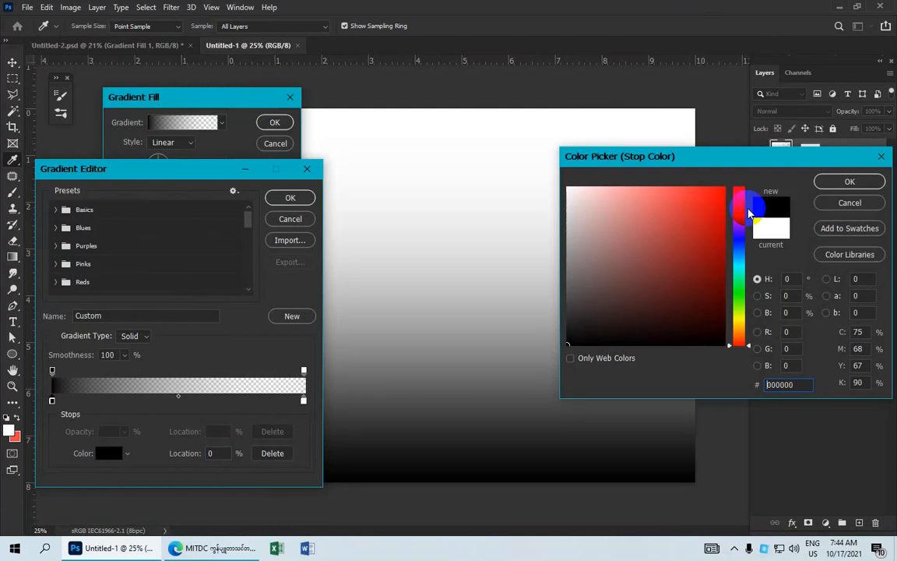
{"action": "left_click", "coordinate": [825, 184]}
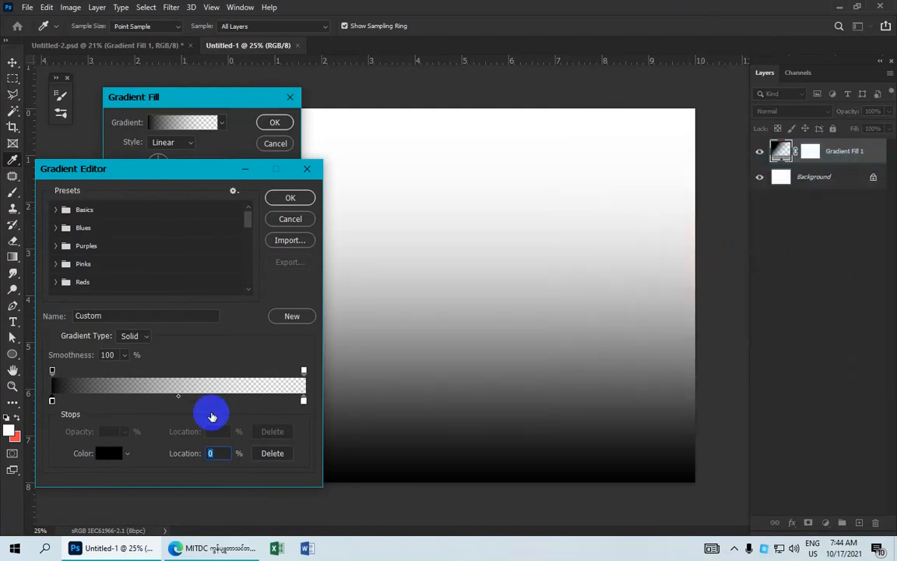
Set the gradient's end color stop to dark gray at location 99%
{"action": "left_click_drag", "start_coordinate": [304, 400], "coordinate": [304, 405]}
{"action": "left_click", "coordinate": [107, 453]}
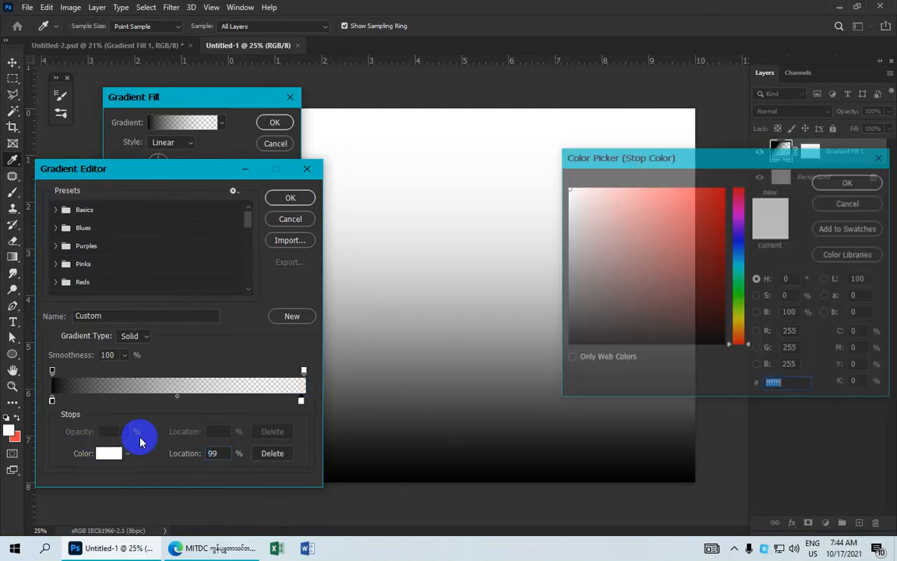
{"action": "mouse_move", "coordinate": [575, 313]}
{"action": "left_mouse_down"}
{"action": "mouse_move", "coordinate": [544, 306]}
{"action": "mouse_move", "coordinate": [571, 294]}
{"action": "mouse_move", "coordinate": [541, 291]}
{"action": "left_mouse_up"}
{"action": "left_click", "coordinate": [850, 180]}
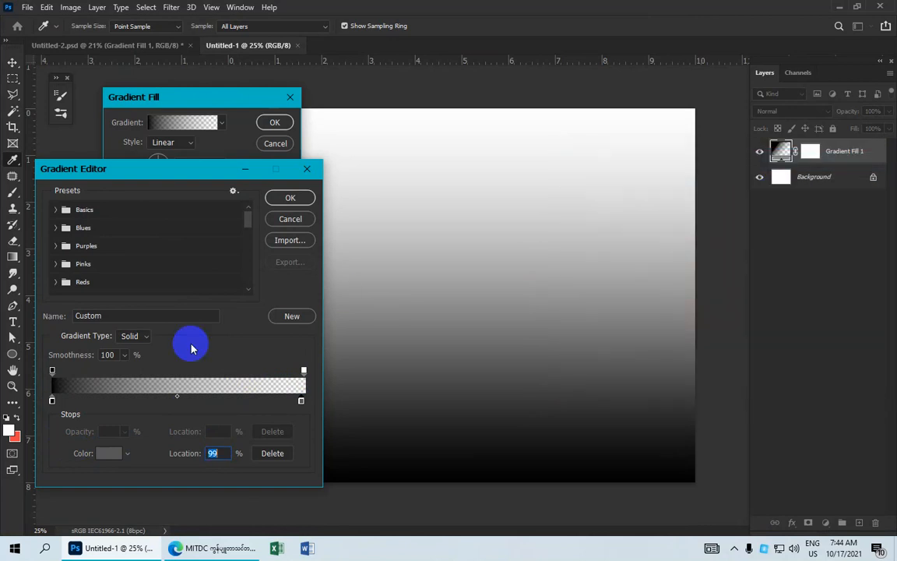
Set the gradient's end opacity stop to 100% and apply the gradient fill
{"action": "left_click", "coordinate": [304, 370]}
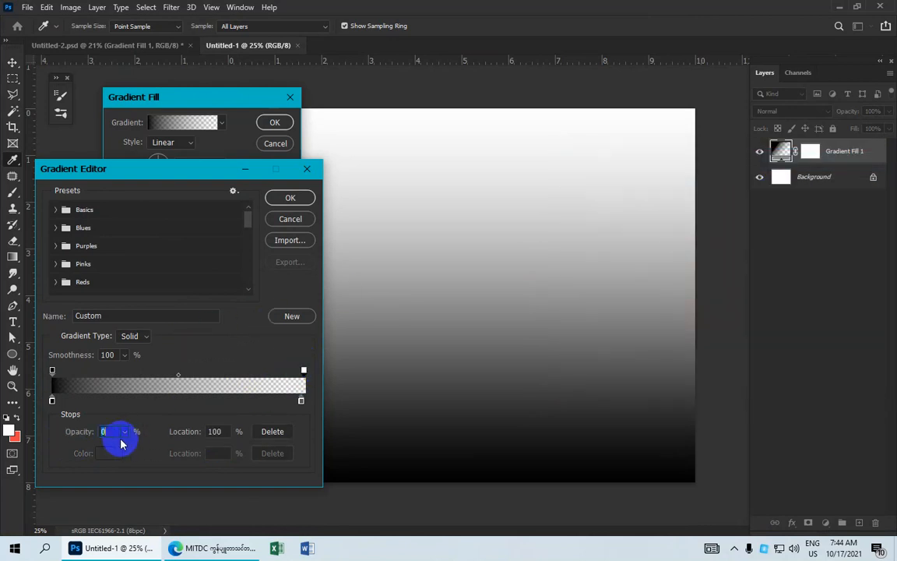
{"action": "type", "text": "100"}
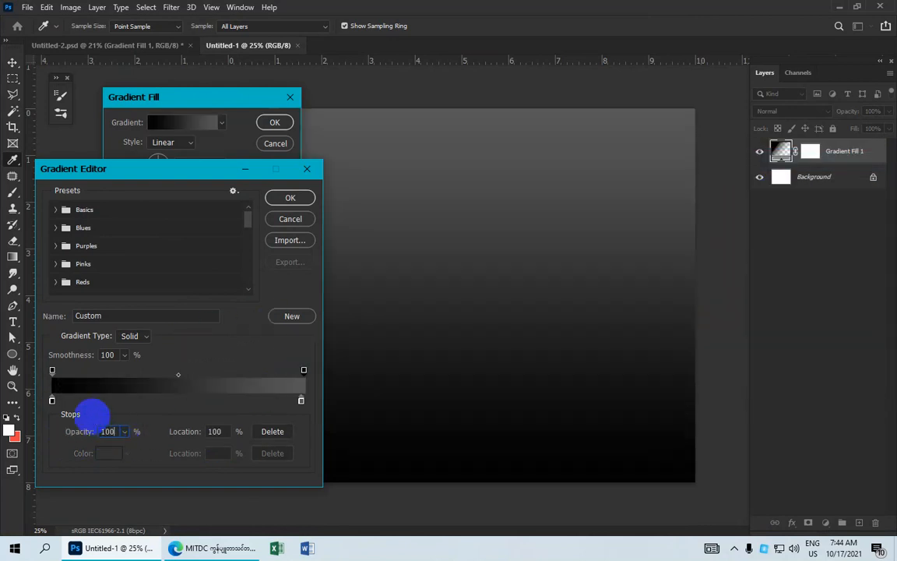
{"action": "left_click", "coordinate": [289, 199]}
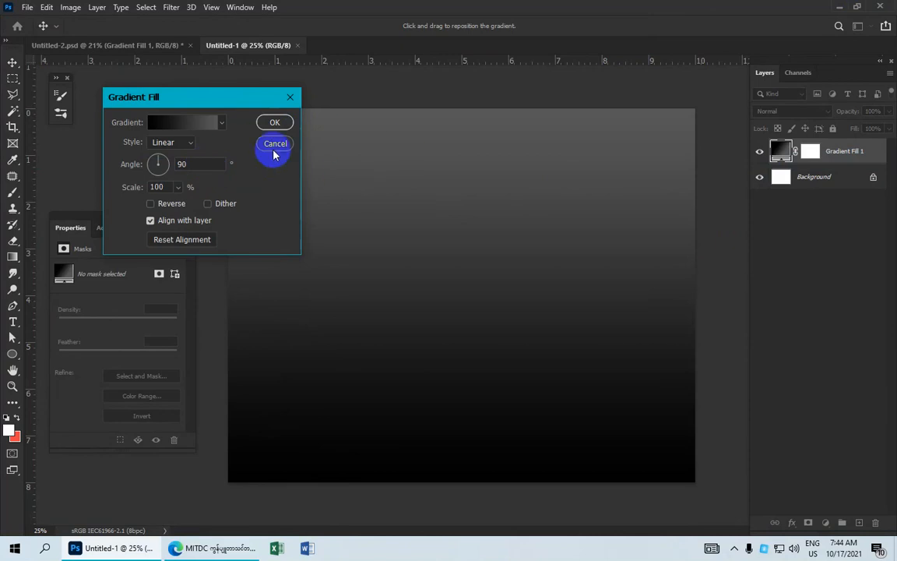
{"action": "left_click", "coordinate": [275, 123]}
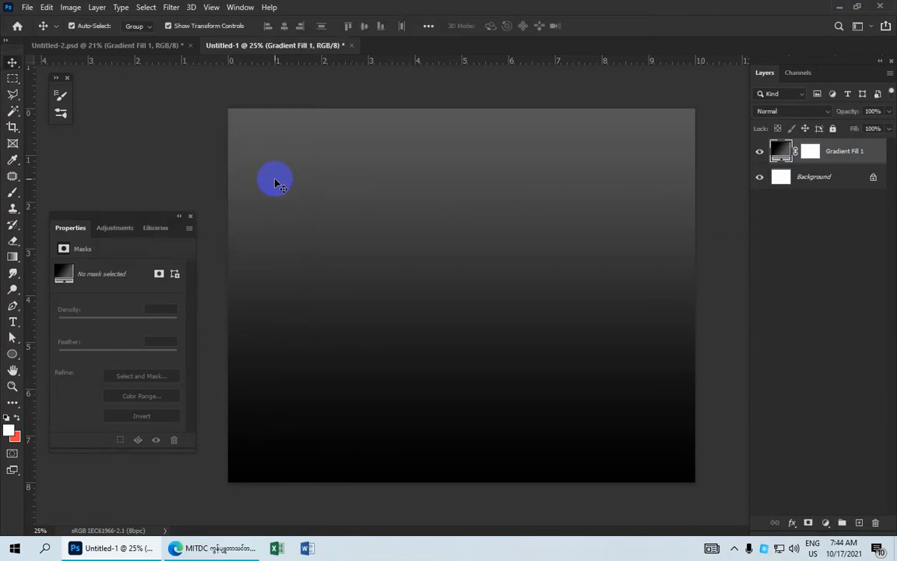
Add a vertical guide at the 50% position of the canvas
{"action": "left_click", "coordinate": [210, 8]}
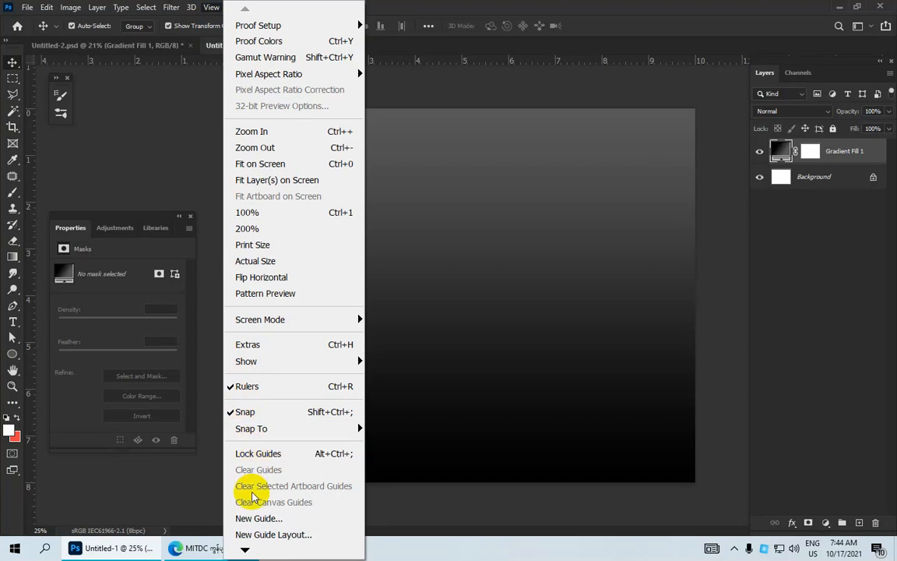
{"action": "left_click", "coordinate": [257, 518]}
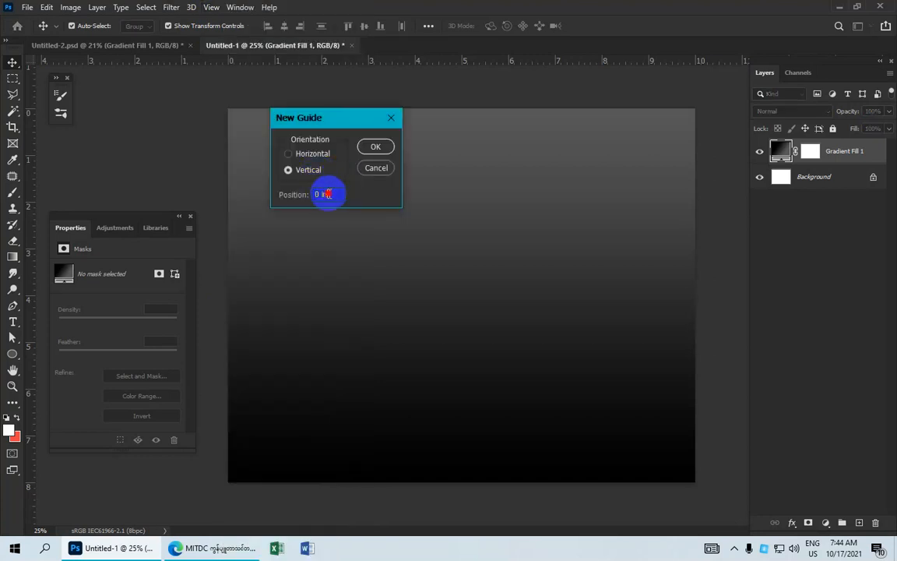
{"action": "left_click_drag", "start_coordinate": [327, 194], "coordinate": [309, 193]}
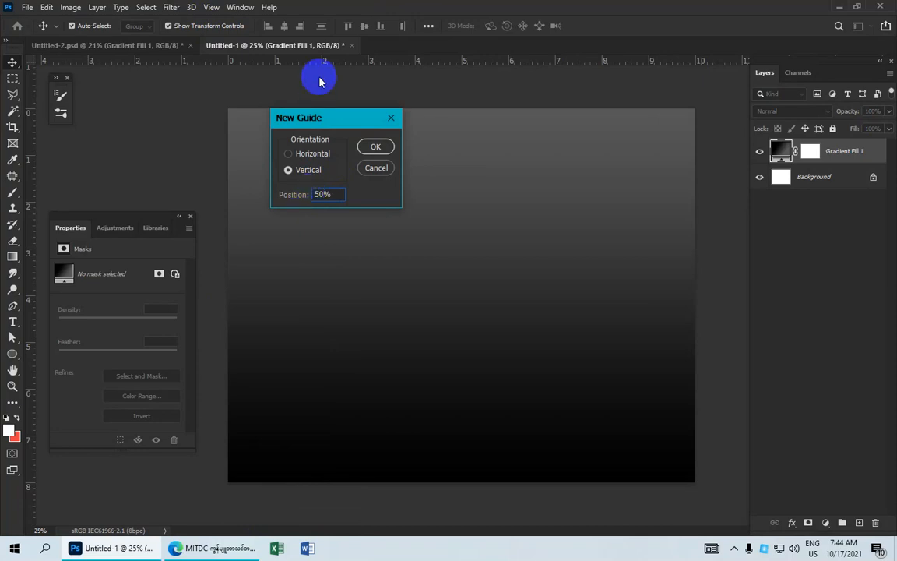
{"action": "left_click", "coordinate": [377, 146]}
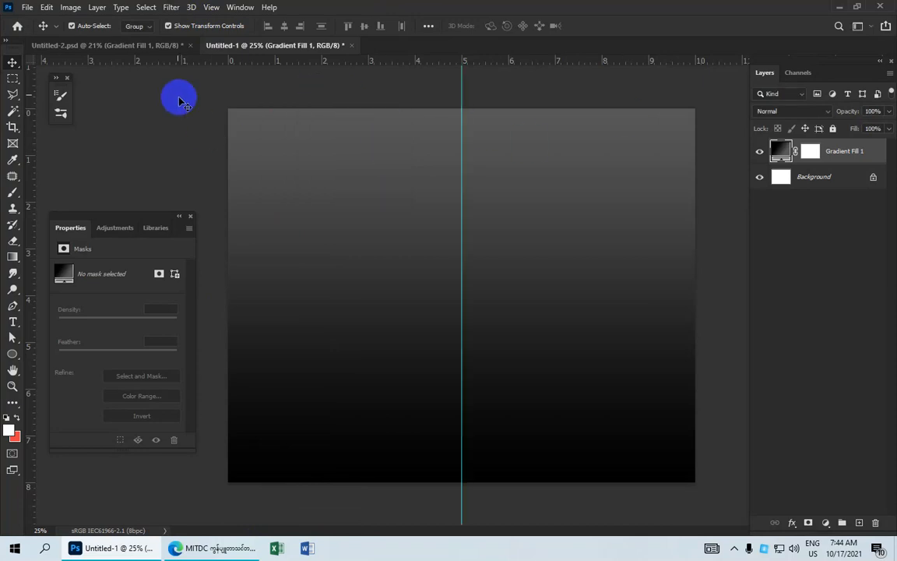
Add a horizontal guide at the 50% position of the canvas
{"action": "left_click", "coordinate": [211, 7]}
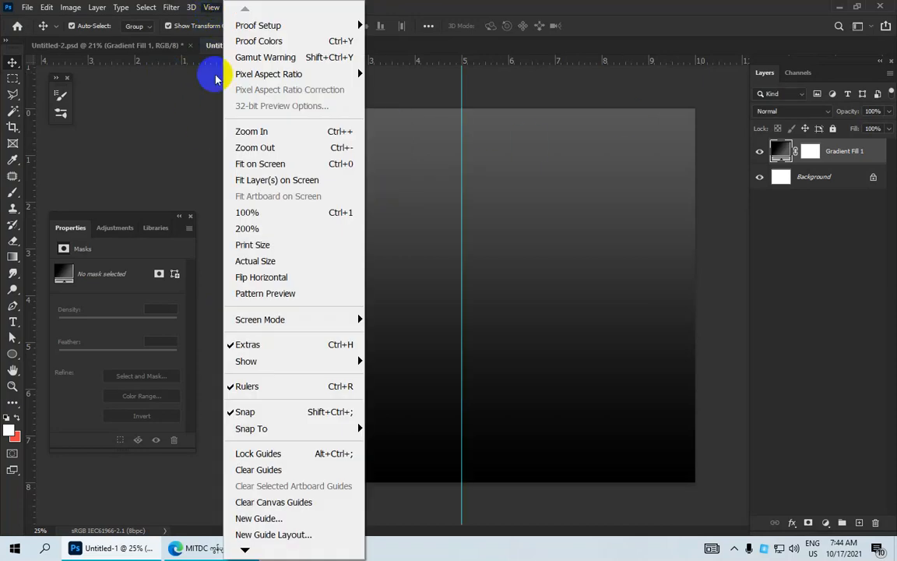
{"action": "left_click", "coordinate": [259, 518]}
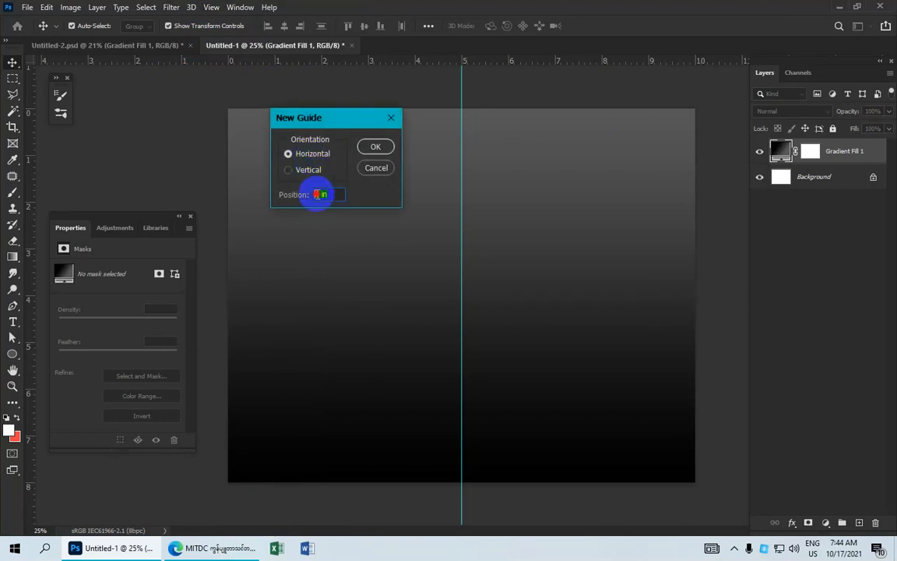
{"action": "left_click", "coordinate": [312, 196]}
{"action": "type", "text": "50"}
{"action": "left_click", "coordinate": [378, 146]}
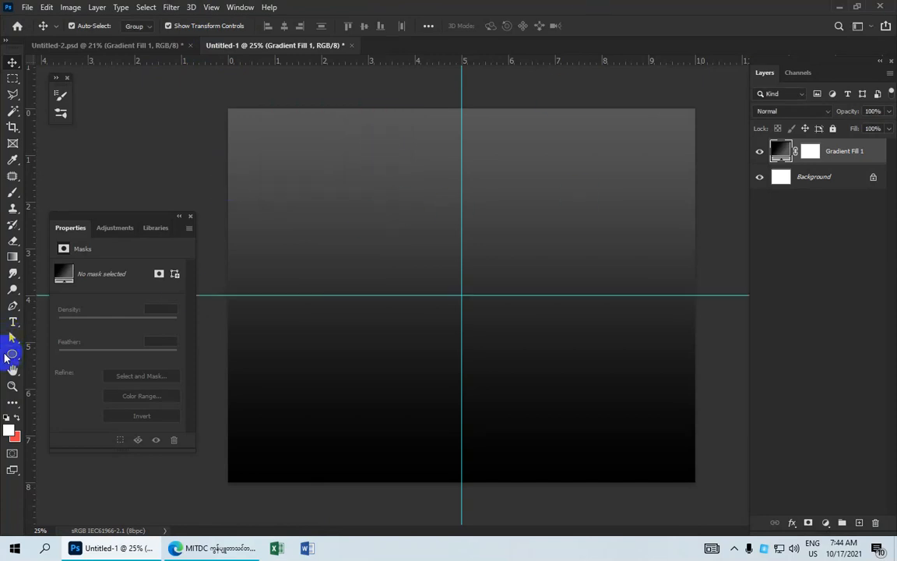
Draw a light gray #B6B6B6 ellipse shape as a perfect circle about 4.77 in wide, centered on the guide intersection
{"action": "left_click", "coordinate": [11, 355]}
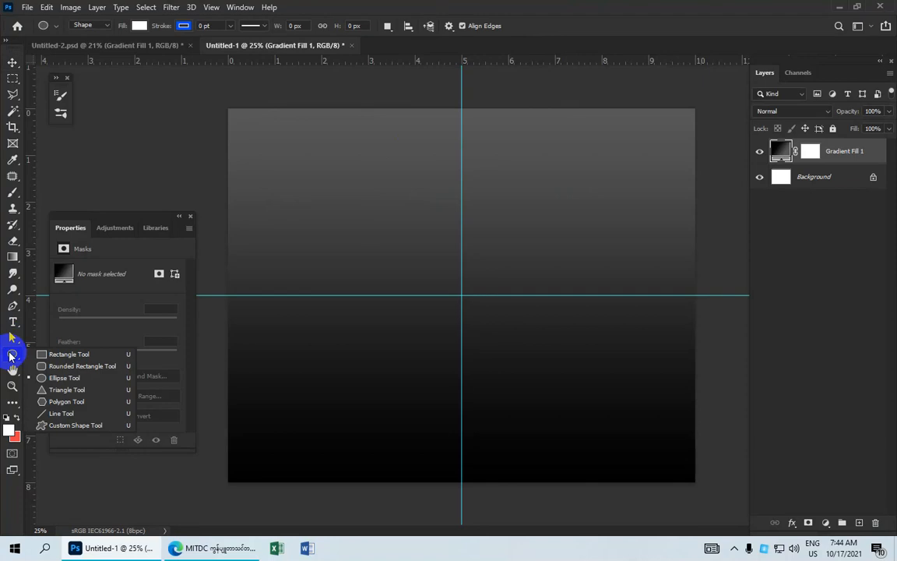
{"action": "left_click", "coordinate": [72, 380]}
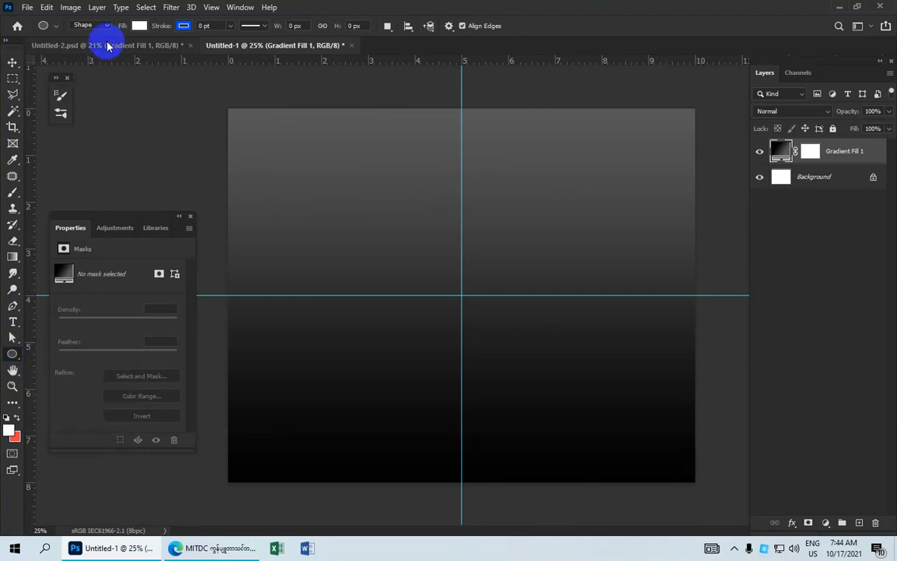
{"action": "left_click", "coordinate": [110, 28]}
{"action": "left_click", "coordinate": [92, 35]}
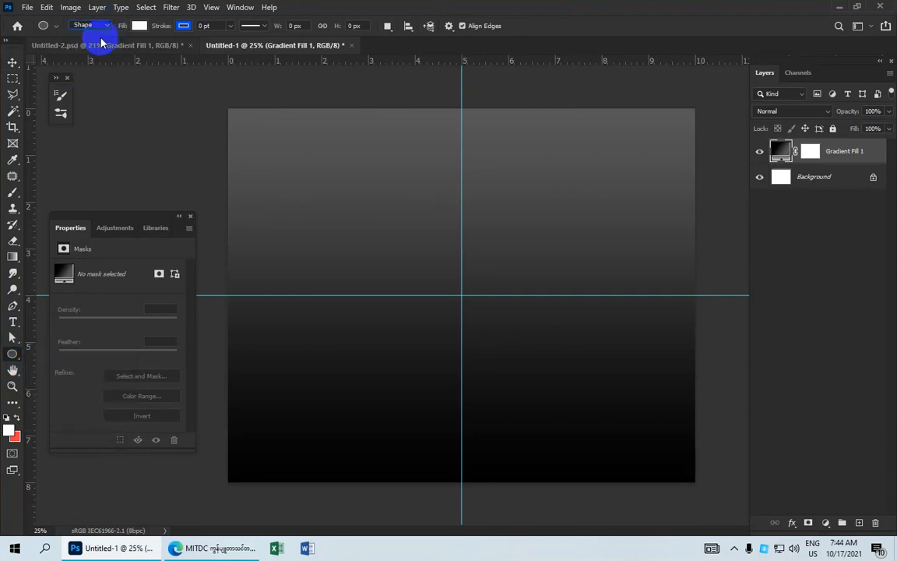
{"action": "left_click", "coordinate": [139, 26]}
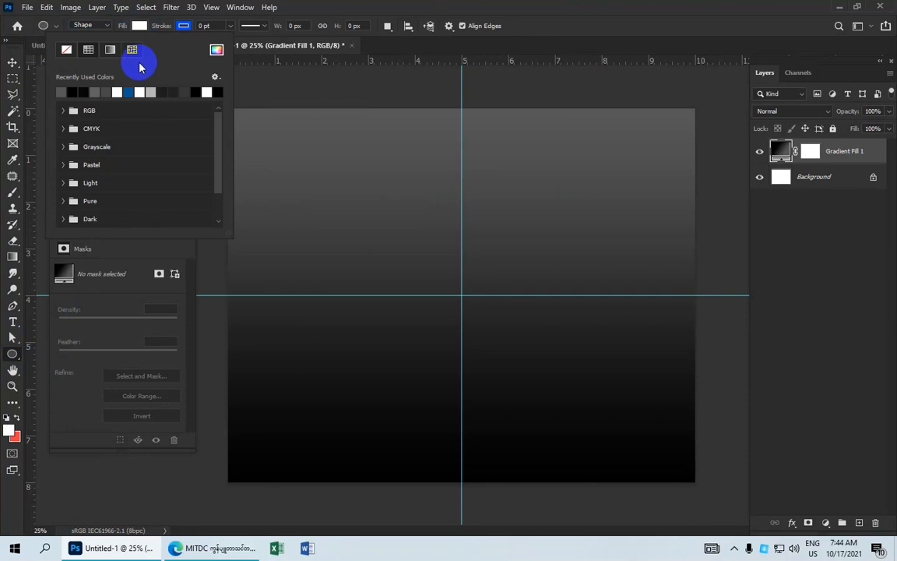
{"action": "left_click", "coordinate": [116, 92]}
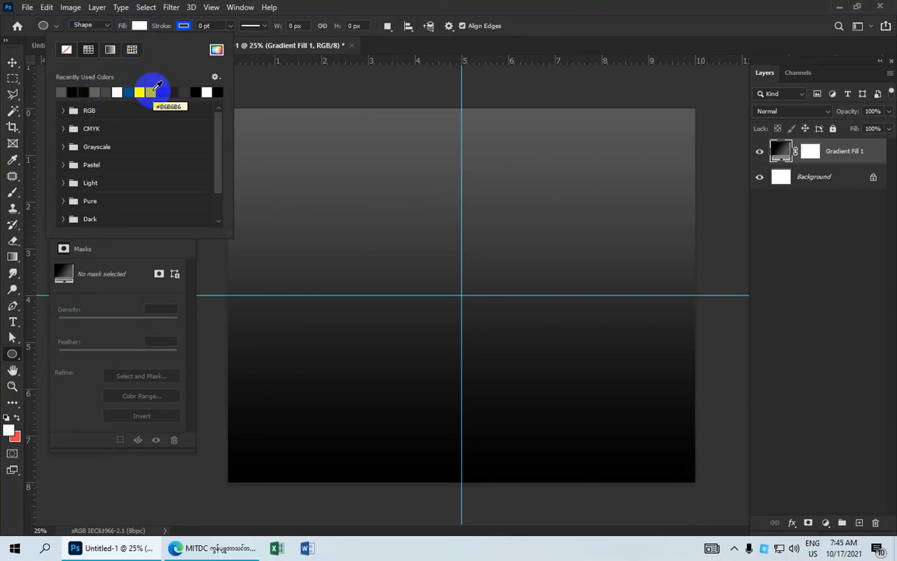
{"action": "left_click", "coordinate": [151, 91]}
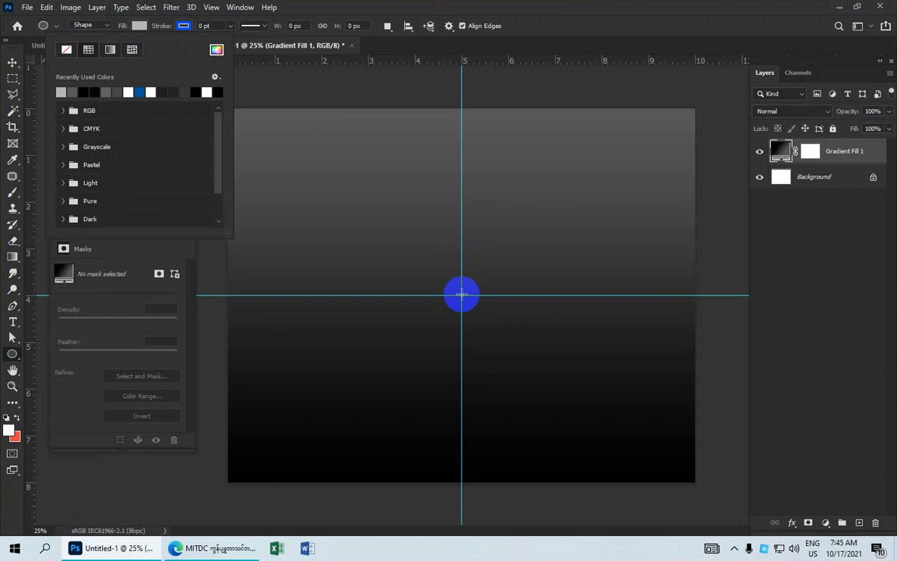
{"action": "mouse_move", "coordinate": [461, 294]}
{"action": "left_mouse_down"}
{"action": "mouse_move", "coordinate": [522, 352]}
{"action": "mouse_move", "coordinate": [604, 407]}
{"action": "left_mouse_up"}
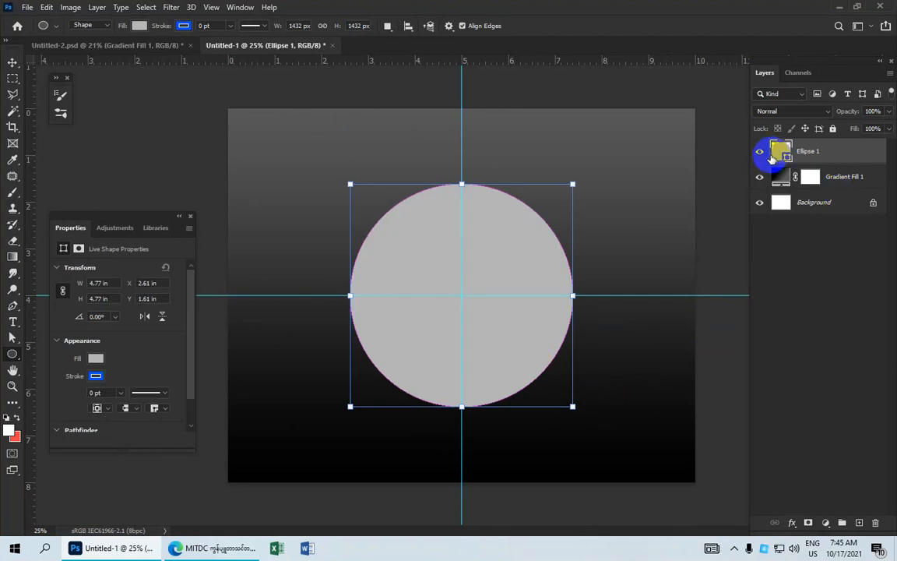
Make a black-filled copy of the gray circle and shrink it around its center to about 4.53 in
{"action": "key", "text": "ctrl+j"}
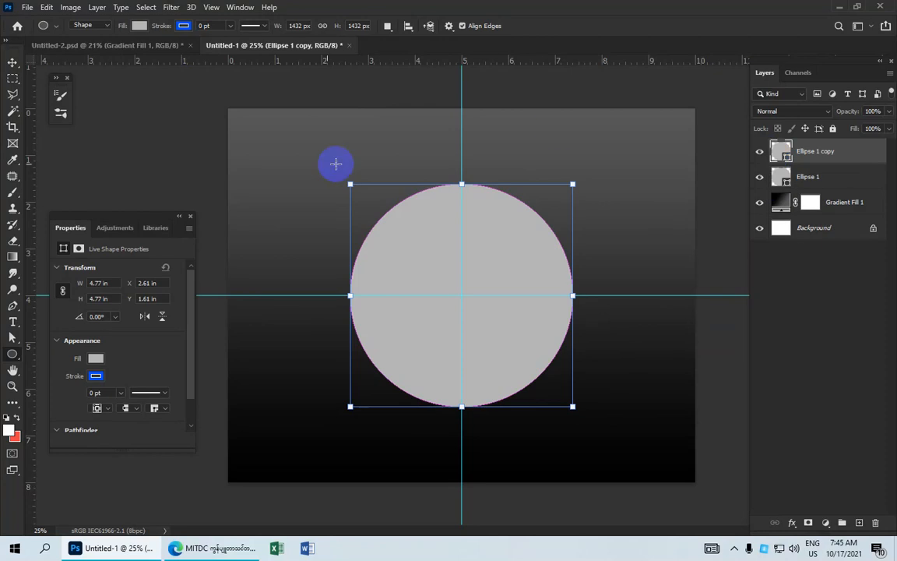
{"action": "left_click", "coordinate": [138, 26]}
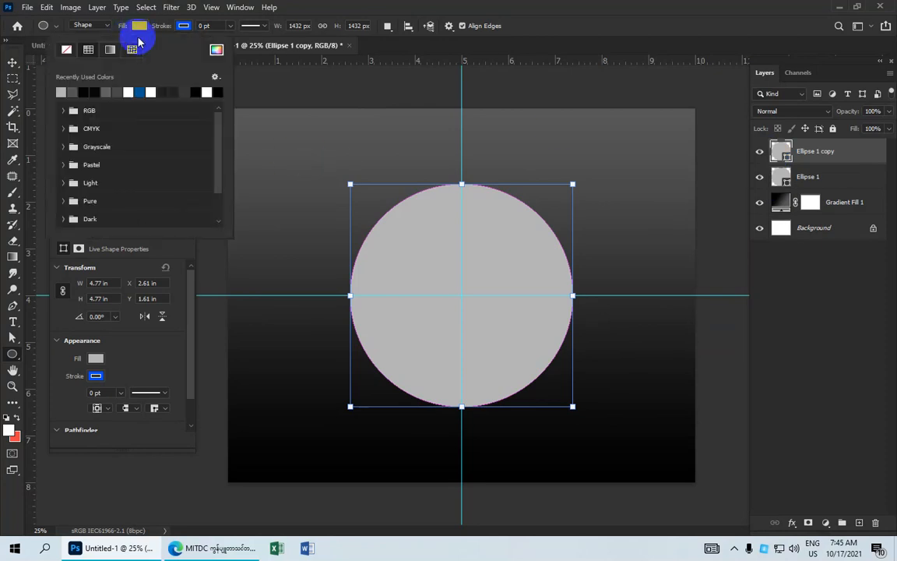
{"action": "left_click", "coordinate": [84, 92]}
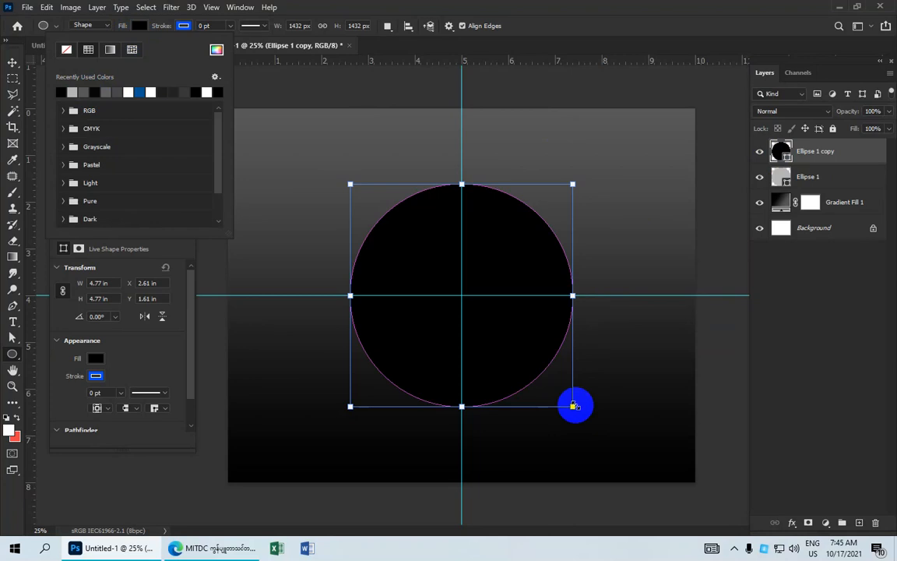
{"action": "left_click", "coordinate": [573, 405]}
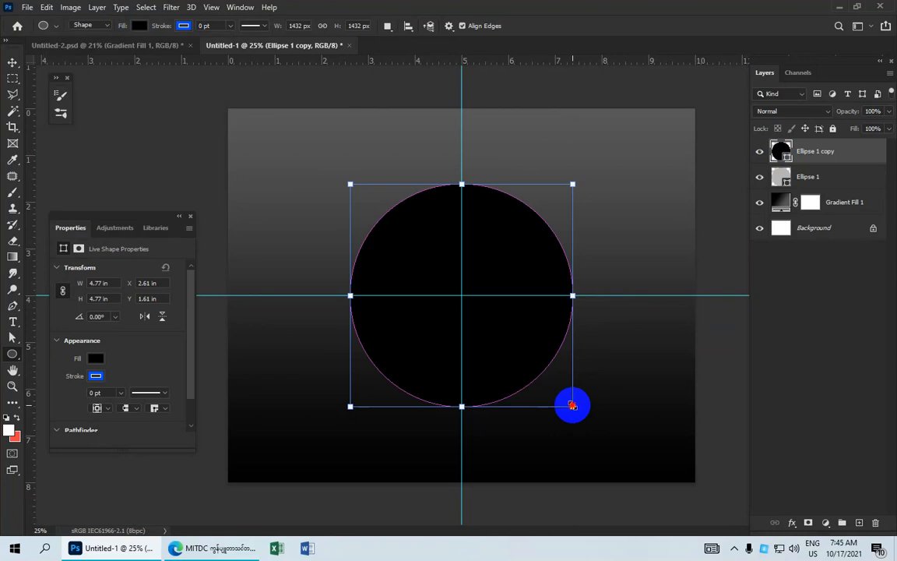
{"action": "left_click_drag", "start_coordinate": [572, 405], "coordinate": [567, 402]}
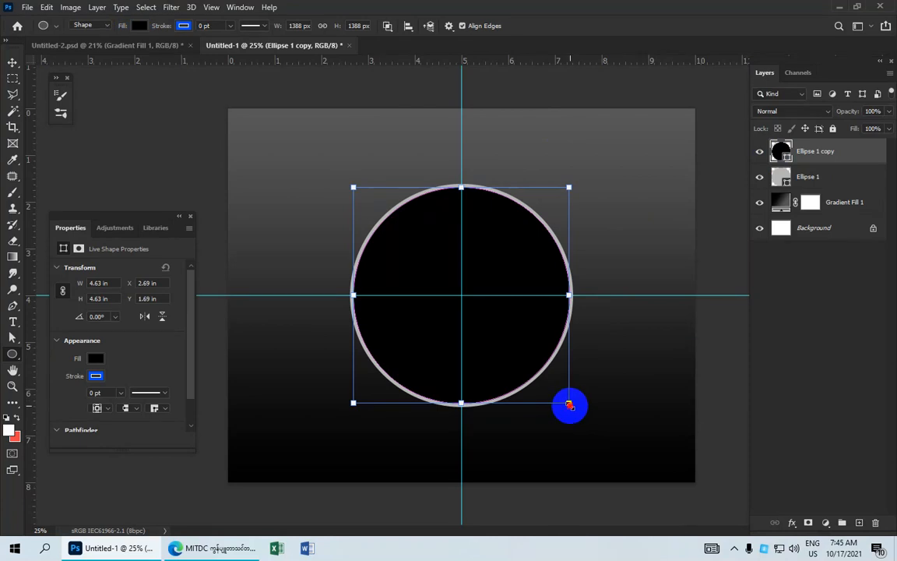
{"action": "left_click_drag", "start_coordinate": [569, 403], "coordinate": [567, 401]}
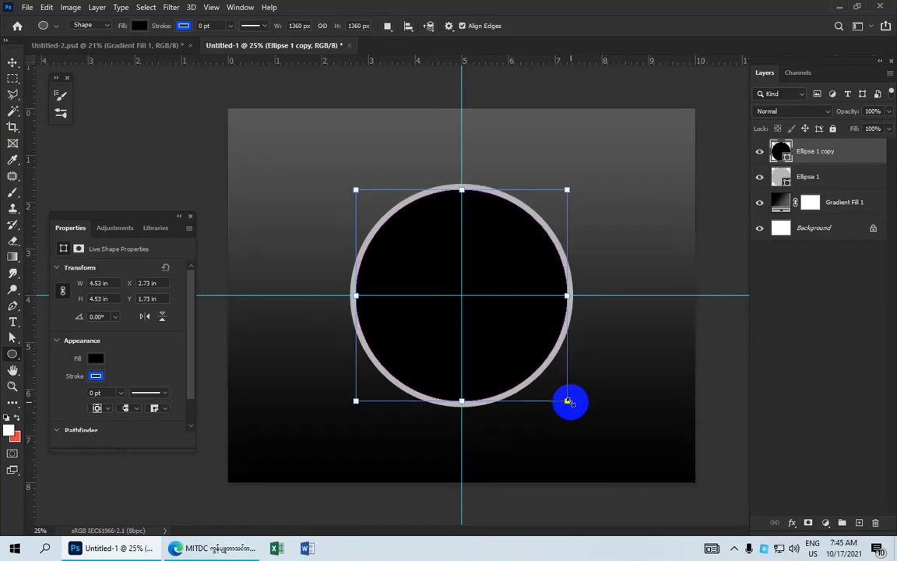
Make a light gray copy of the black circle and shrink it around its center to about 3.28 in
{"action": "key", "text": "ctrl+j"}
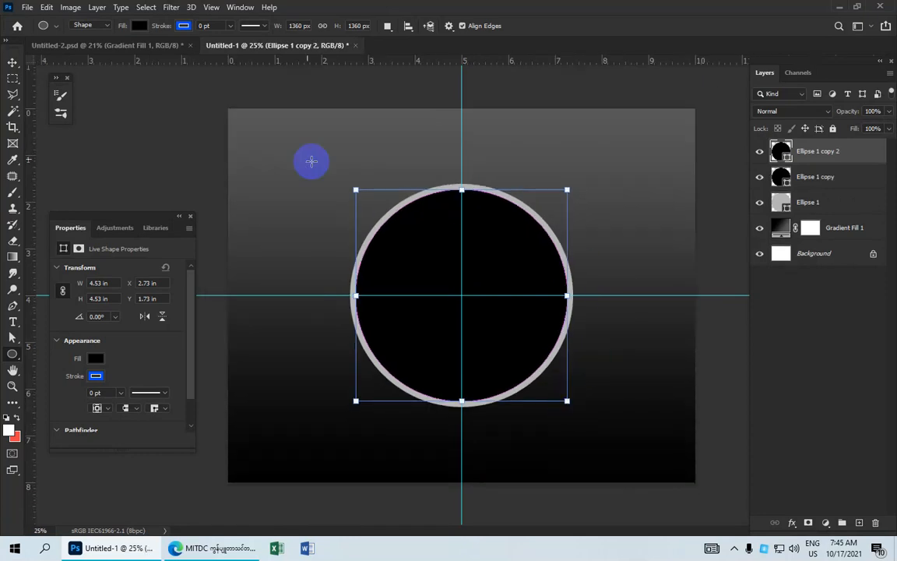
{"action": "left_click", "coordinate": [133, 29]}
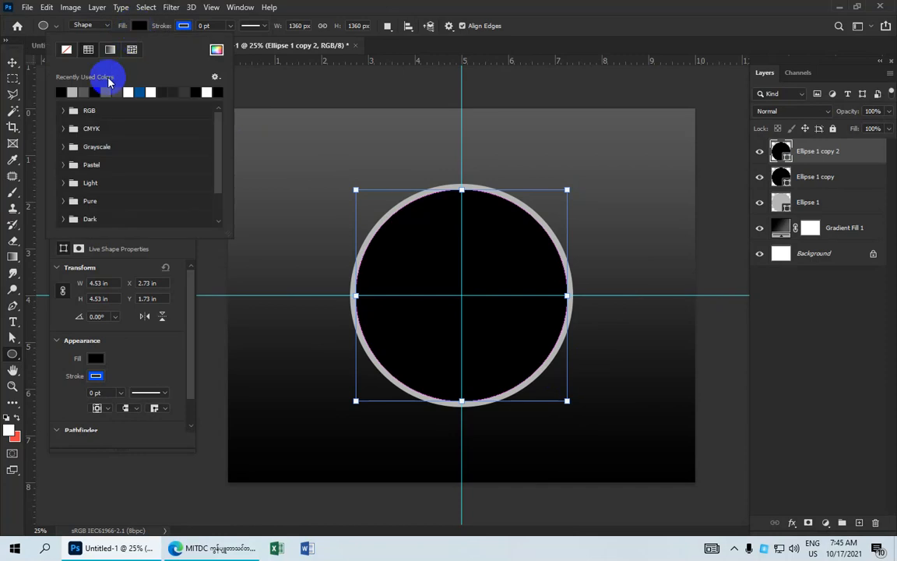
{"action": "left_click", "coordinate": [62, 91]}
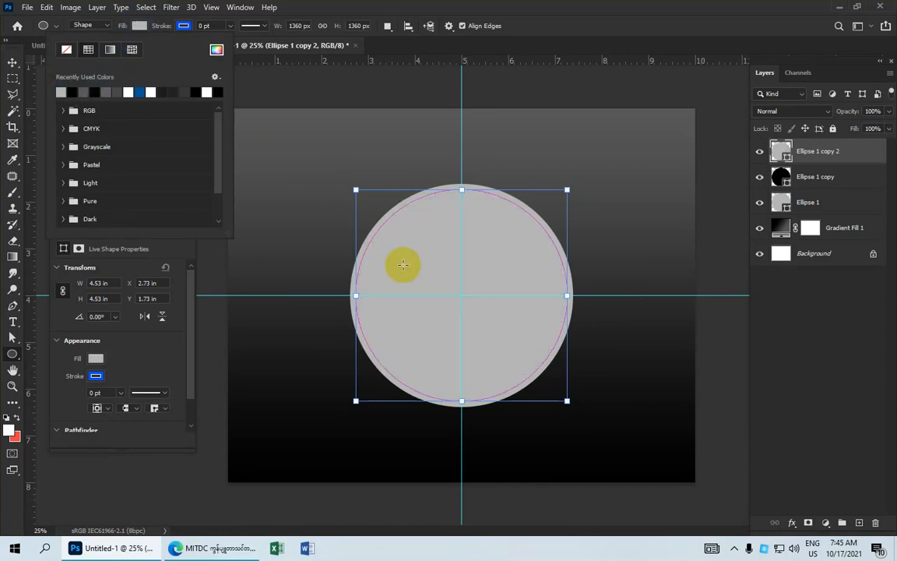
{"action": "left_click", "coordinate": [567, 401]}
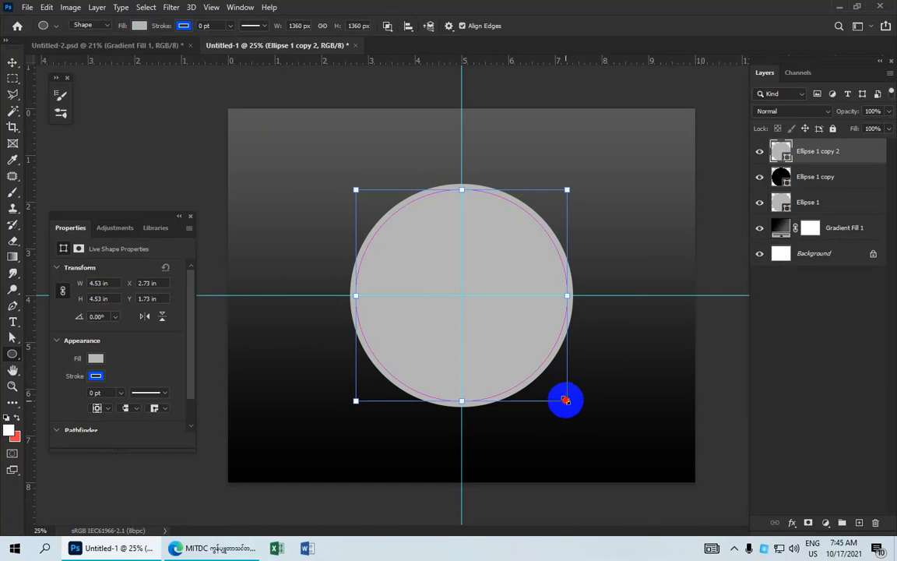
{"action": "left_click_drag", "start_coordinate": [566, 400], "coordinate": [537, 372]}
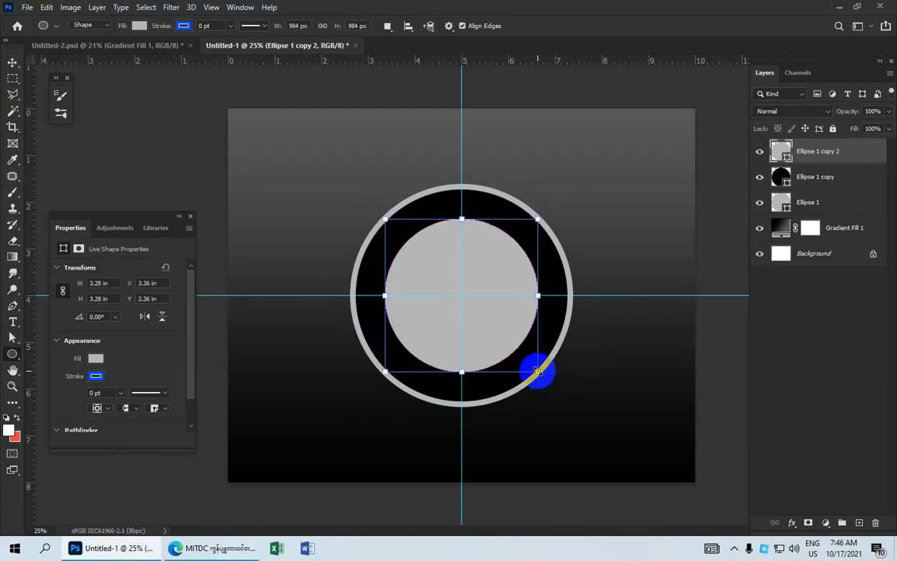
Duplicate the inner gray circle and fill the copy with blue #00579a
{"action": "scroll", "coordinate": [537, 372], "scroll_direction": "up", "scroll_amount": 1}
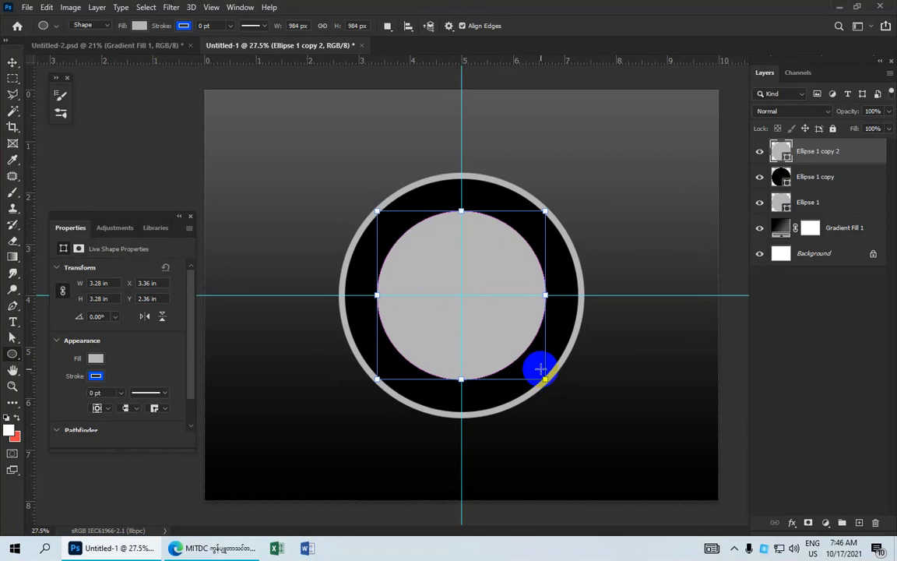
{"action": "key", "text": "ctrl+j"}
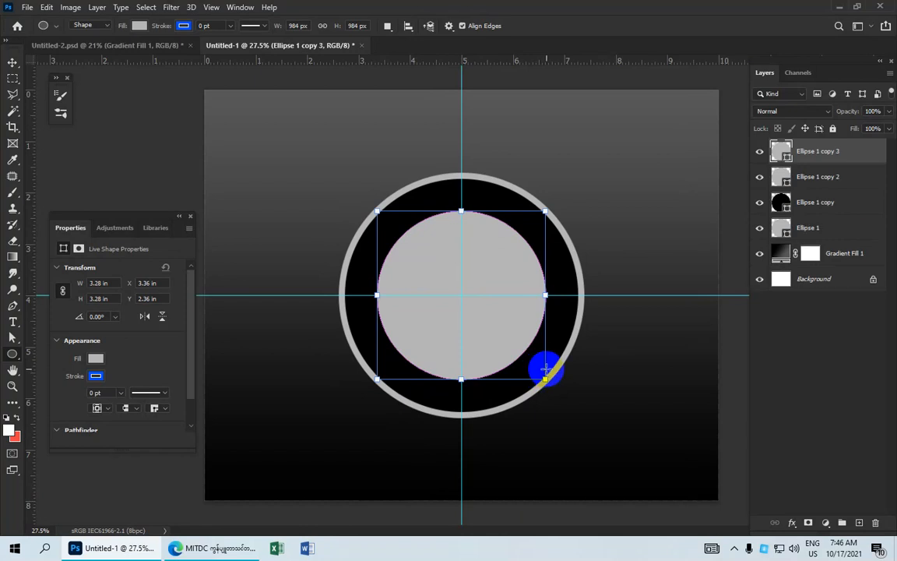
{"action": "left_click", "coordinate": [139, 27]}
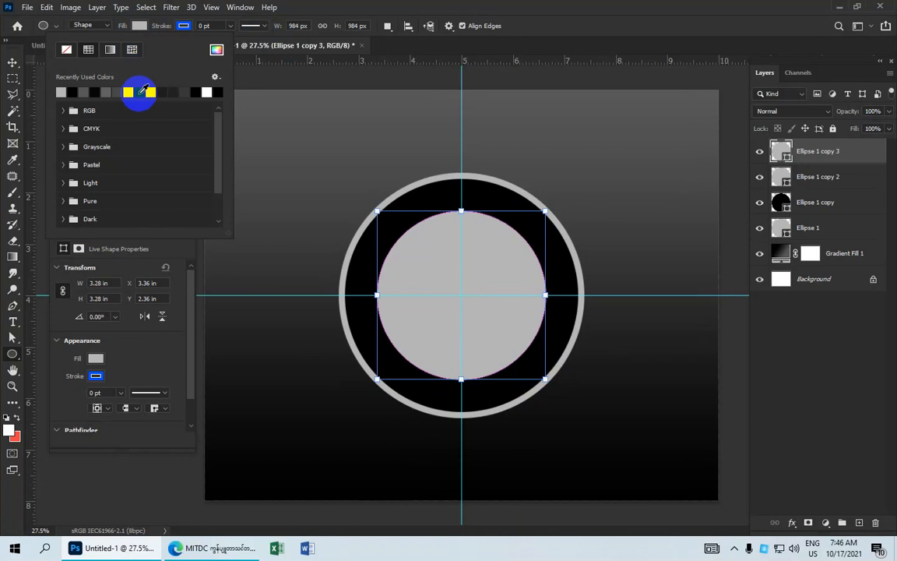
{"action": "left_click", "coordinate": [144, 91]}
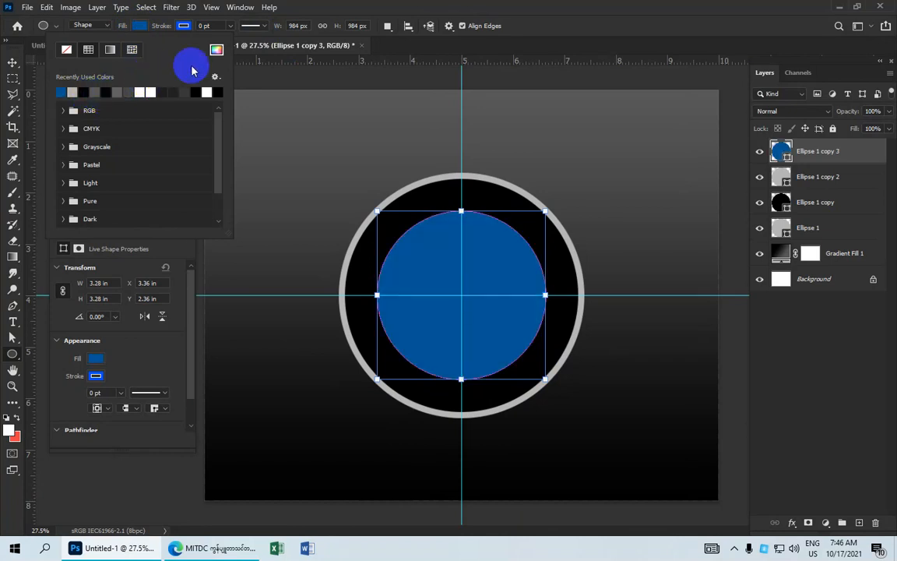
{"action": "left_click", "coordinate": [216, 50]}
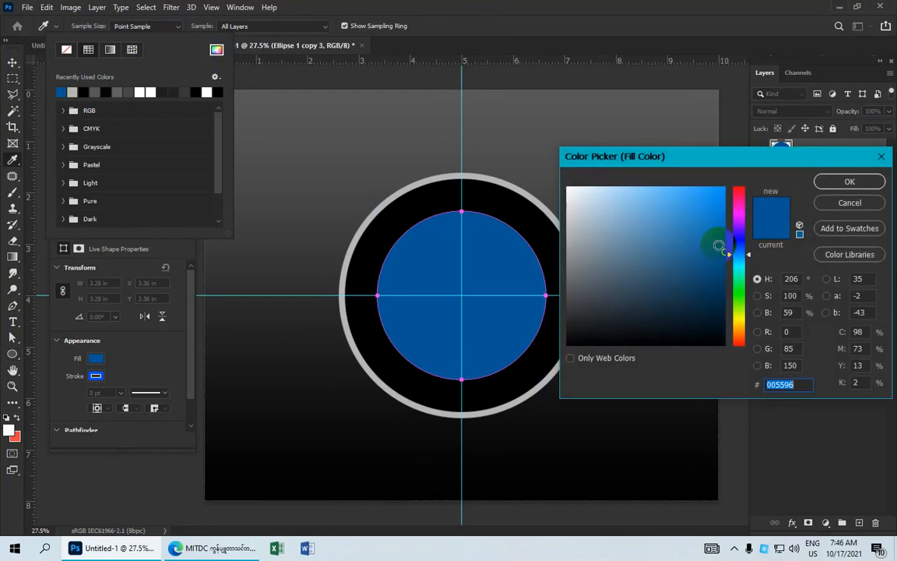
{"action": "left_click", "coordinate": [725, 251]}
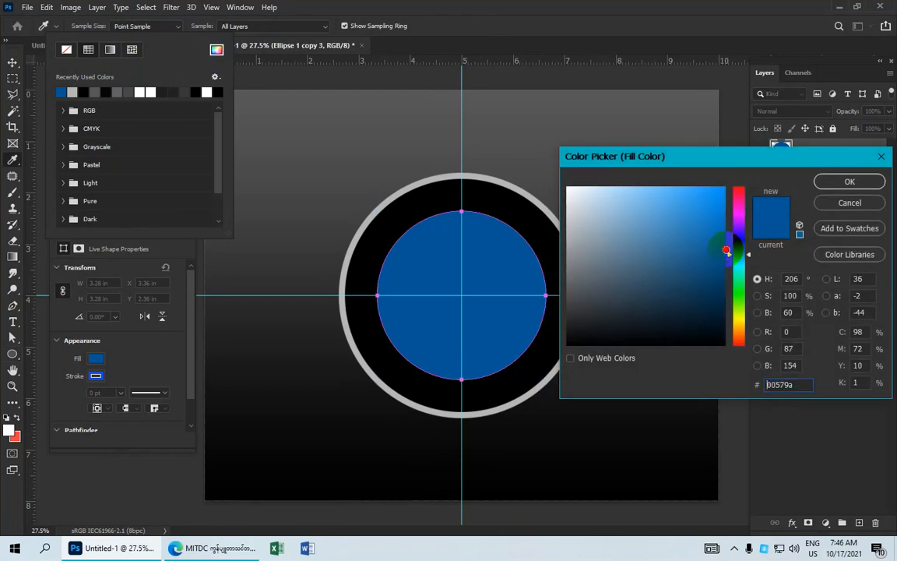
{"action": "left_click", "coordinate": [850, 182]}
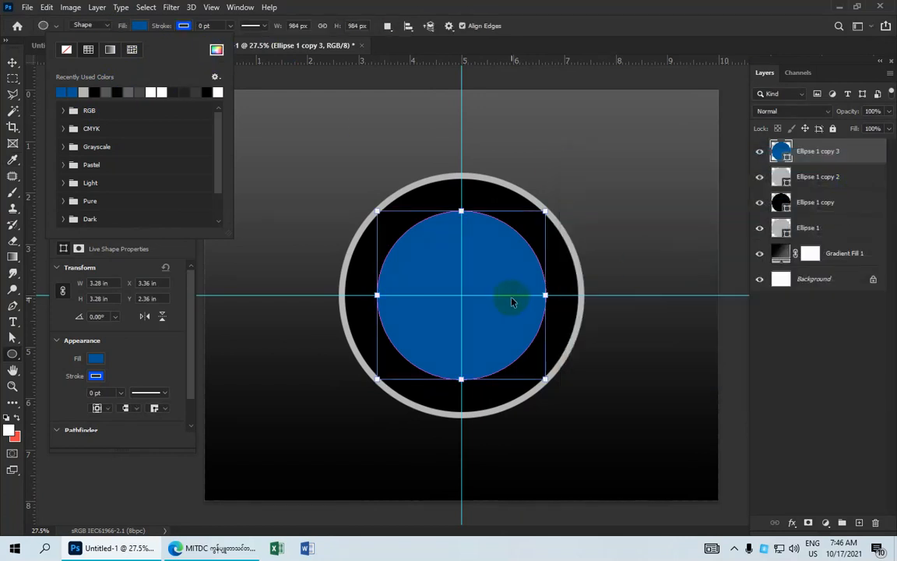
Duplicate the blue circle and fill the copy with white
{"action": "key", "text": "ctrl+j"}
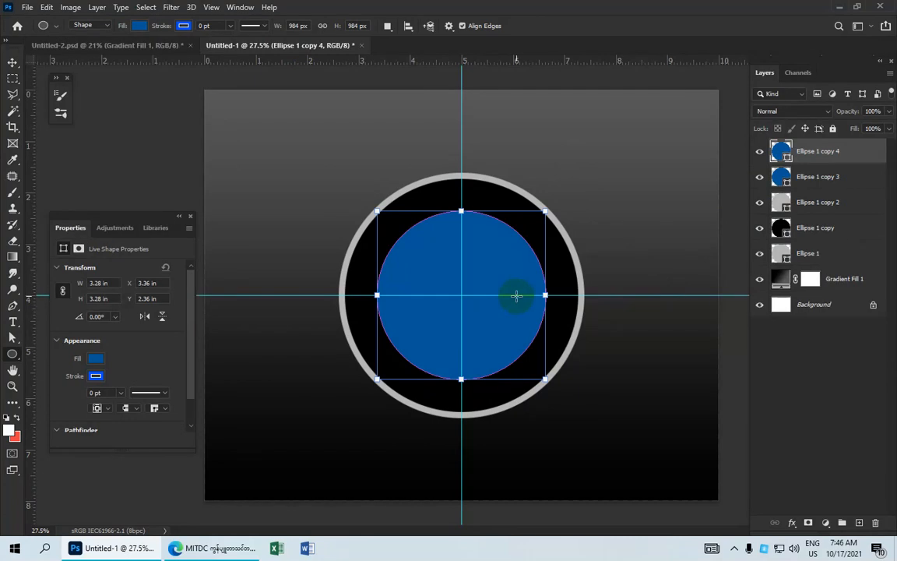
{"action": "left_click", "coordinate": [137, 27]}
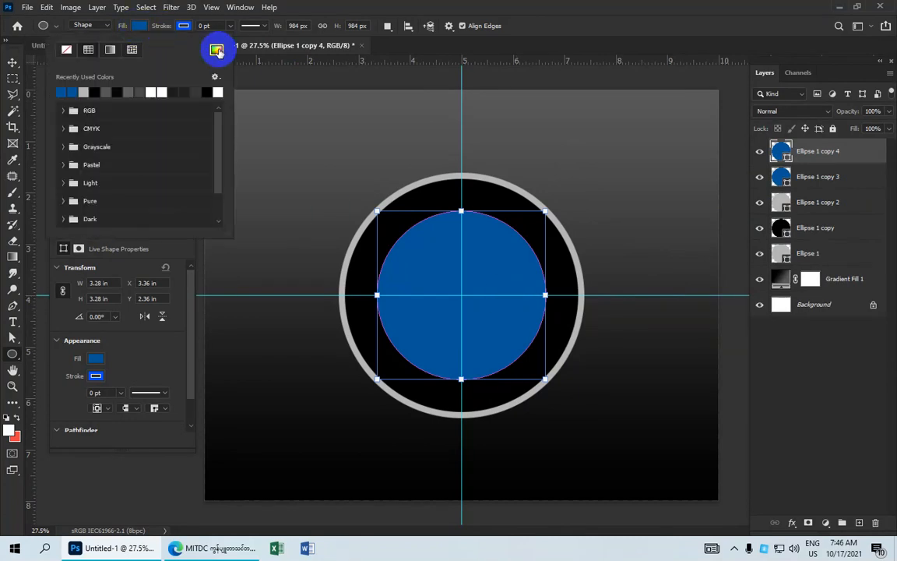
{"action": "left_click", "coordinate": [217, 50]}
{"action": "left_click_drag", "start_coordinate": [581, 206], "coordinate": [566, 188]}
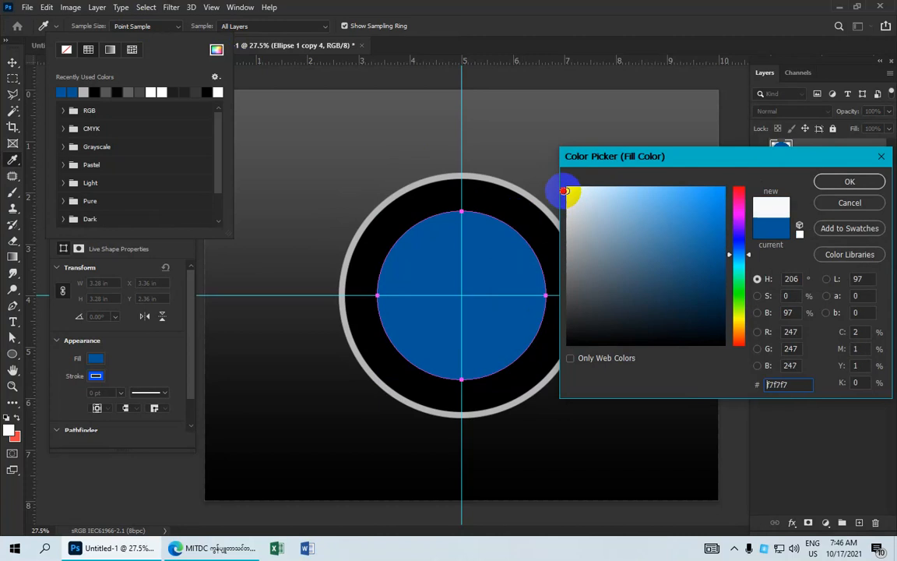
{"action": "left_click", "coordinate": [870, 182]}
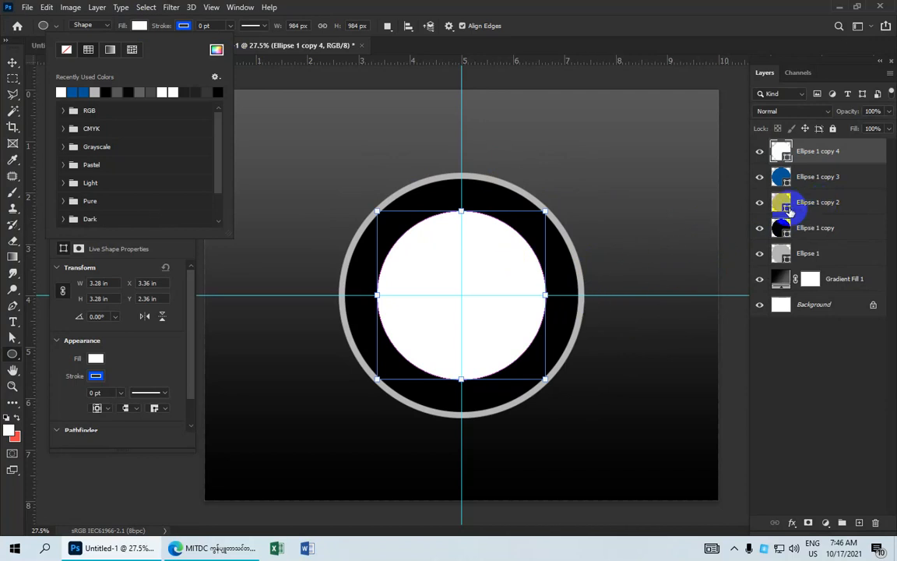
Hide the white circle and shrink the blue circle around its center to about 3.05 in
{"action": "left_click", "coordinate": [814, 177]}
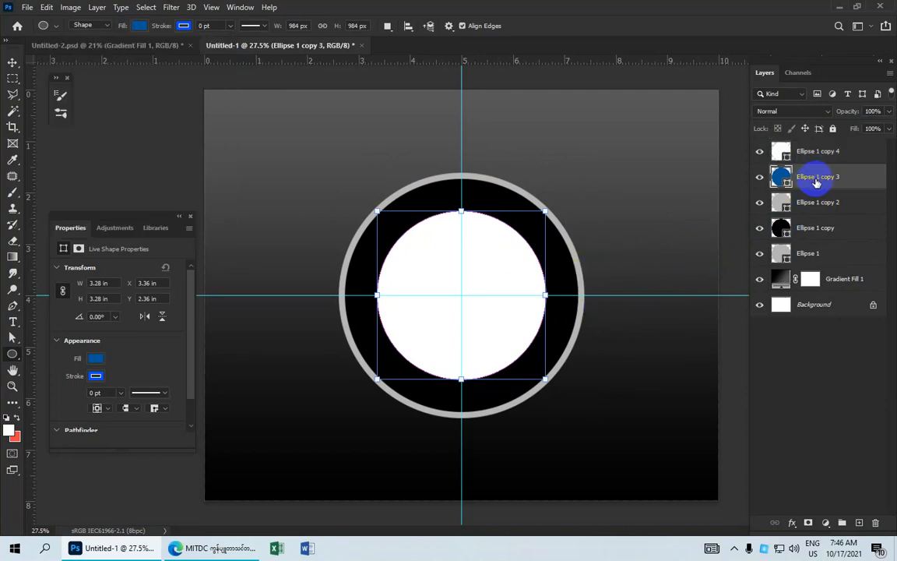
{"action": "left_click", "coordinate": [782, 156]}
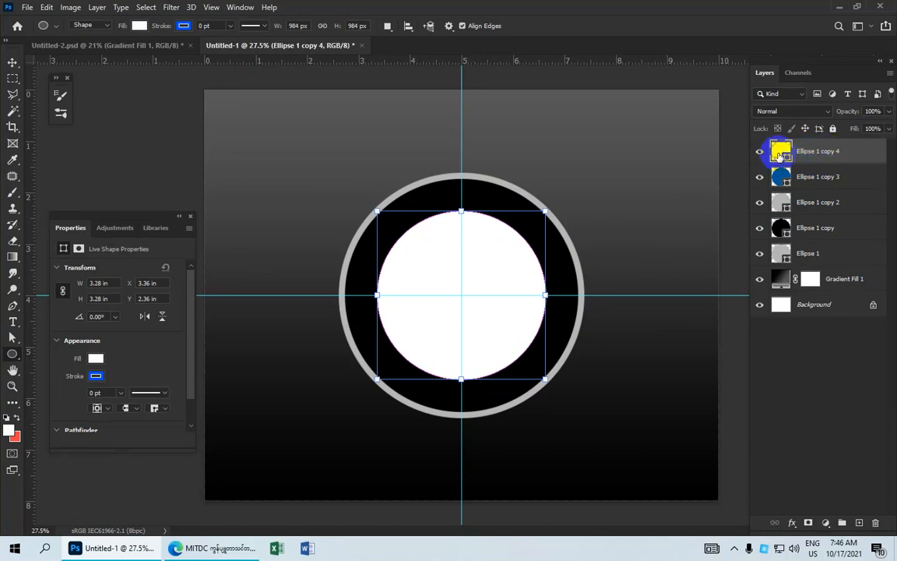
{"action": "left_click", "coordinate": [759, 152]}
{"action": "left_click", "coordinate": [789, 176]}
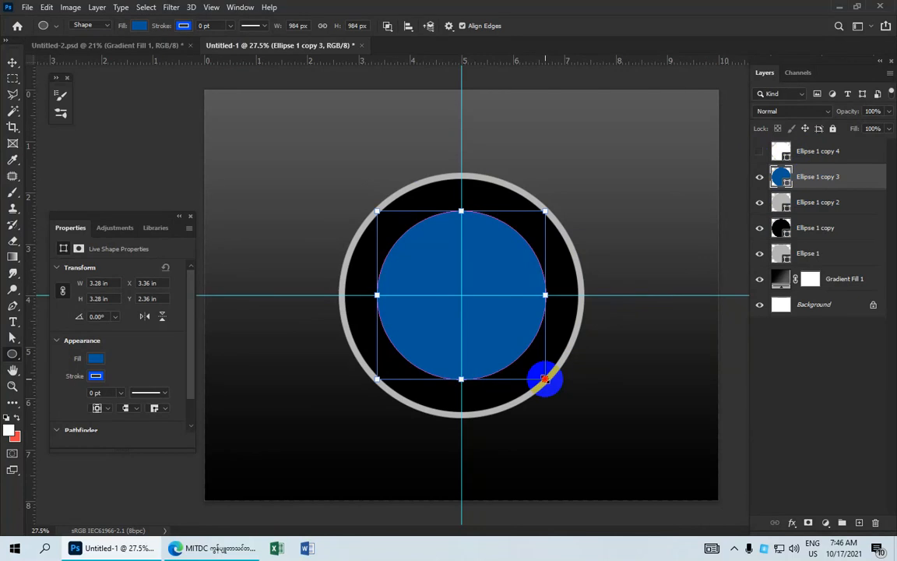
{"action": "left_click_drag", "start_coordinate": [545, 378], "coordinate": [538, 373]}
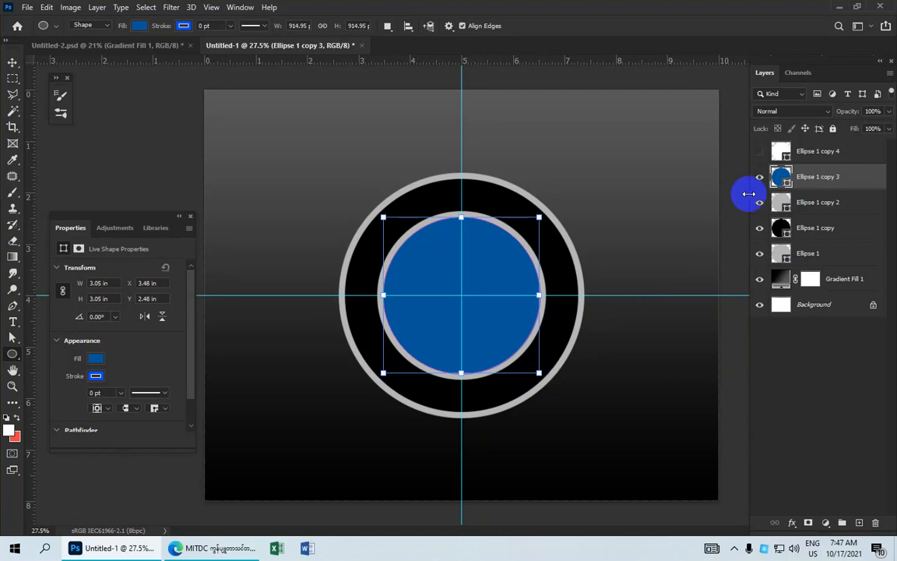
Show the white circle and shrink it around its center to about 3.06 in
{"action": "left_click", "coordinate": [817, 151]}
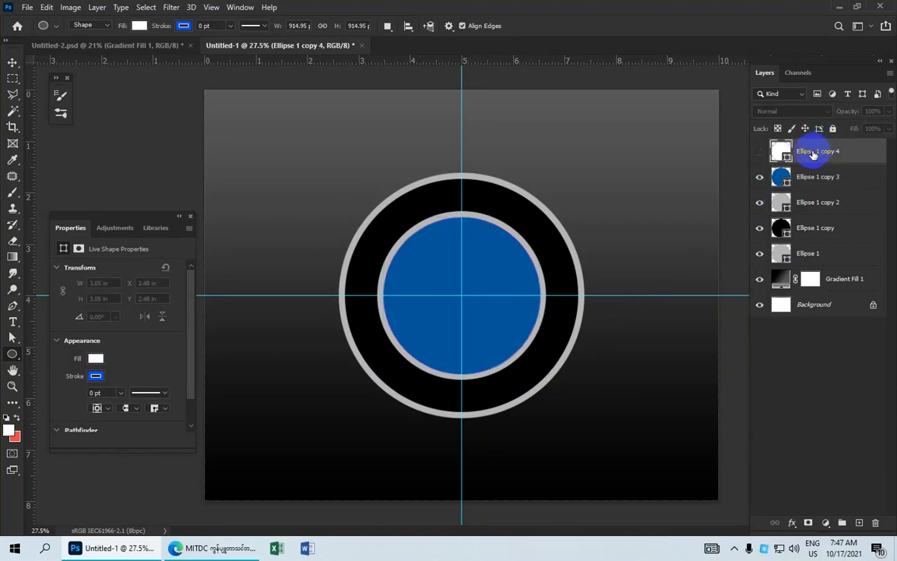
{"action": "left_click", "coordinate": [757, 150]}
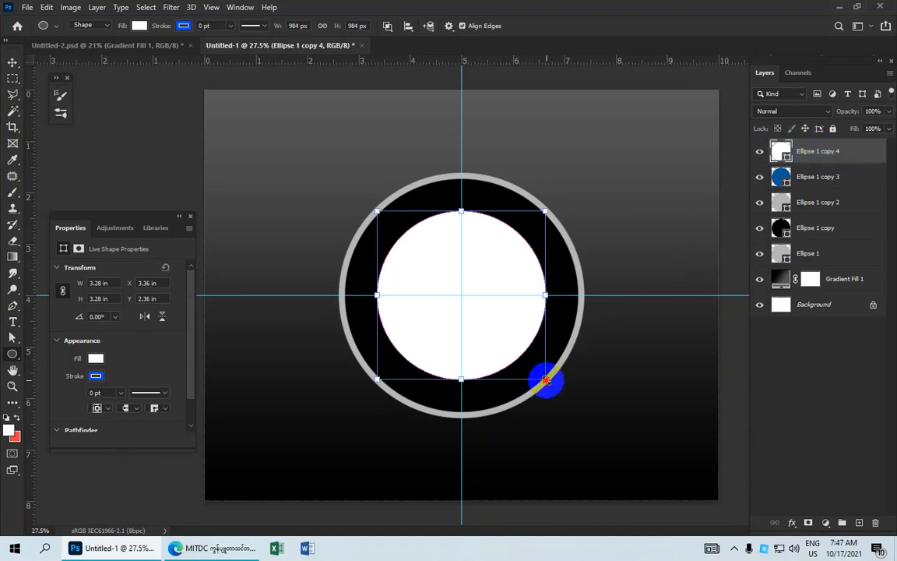
{"action": "left_click_drag", "start_coordinate": [546, 380], "coordinate": [540, 373]}
{"action": "scroll", "coordinate": [540, 372], "scroll_direction": "up", "scroll_amount": 2}
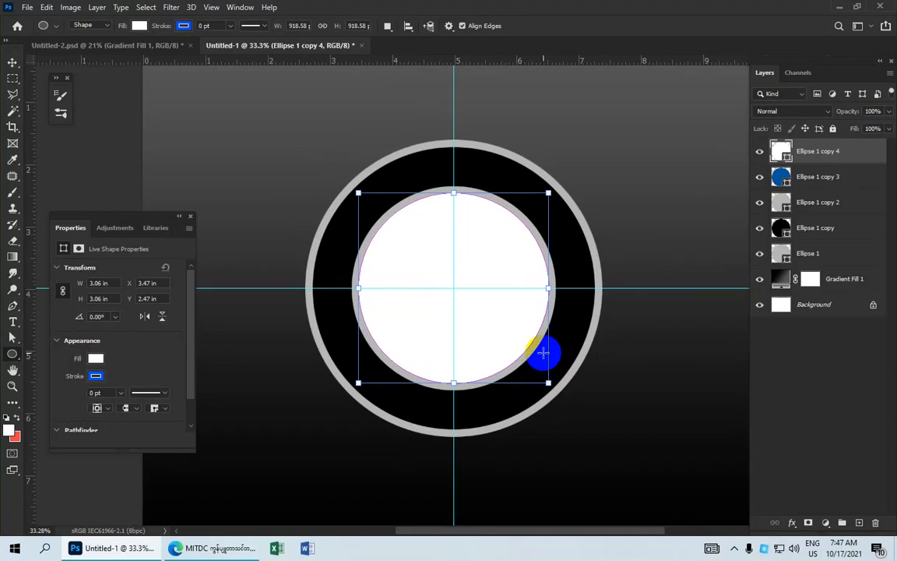
Compare the white circle with the blue circle beneath it by toggling its visibility and temporarily lowering its opacity to 31%
{"action": "left_click", "coordinate": [760, 154]}
{"action": "left_click", "coordinate": [761, 155]}
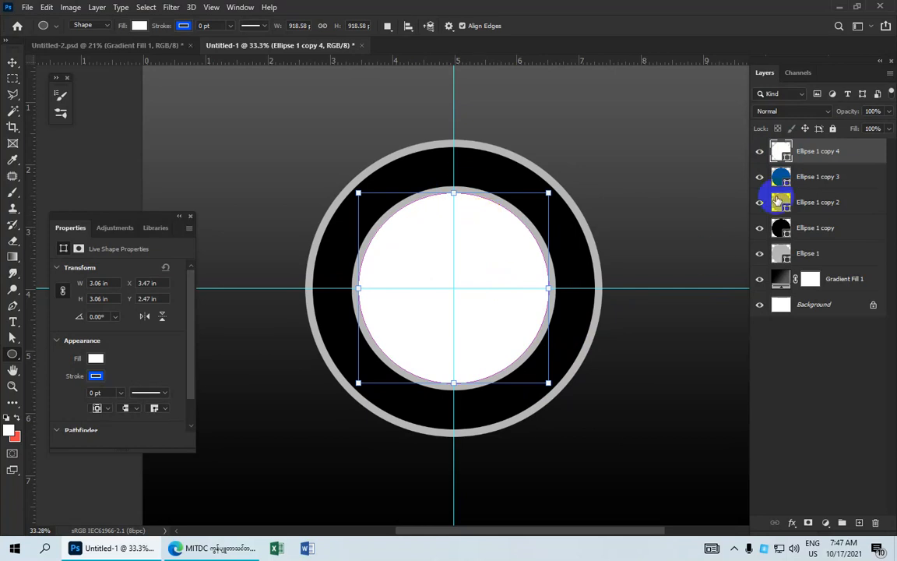
{"action": "left_click", "coordinate": [759, 154]}
{"action": "left_click", "coordinate": [759, 153]}
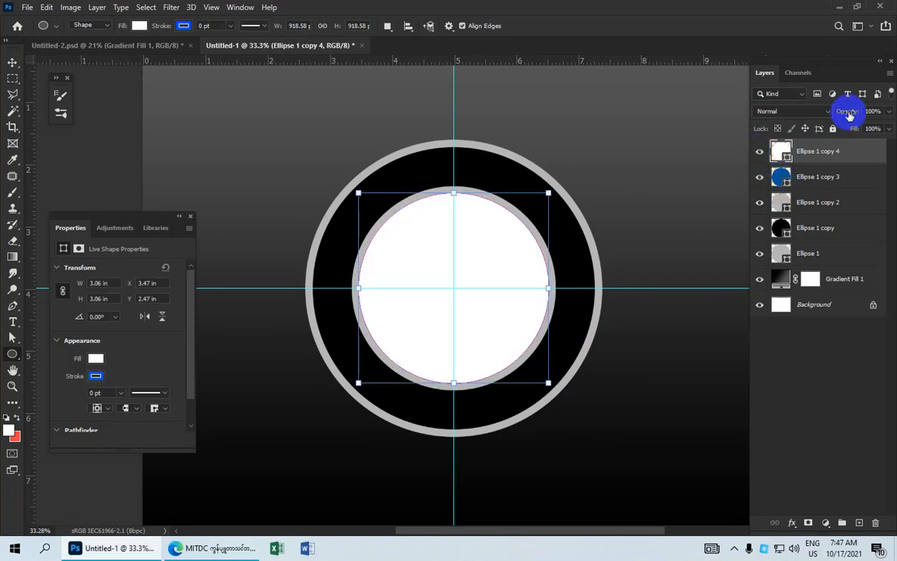
{"action": "left_click_drag", "start_coordinate": [850, 113], "coordinate": [806, 133]}
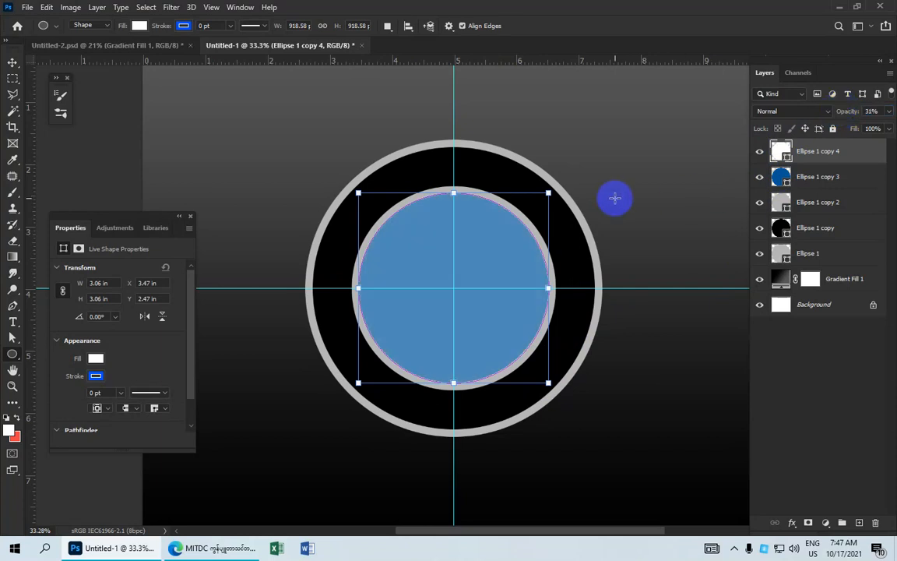
{"action": "scroll", "coordinate": [569, 260], "scroll_direction": "up", "scroll_amount": 3}
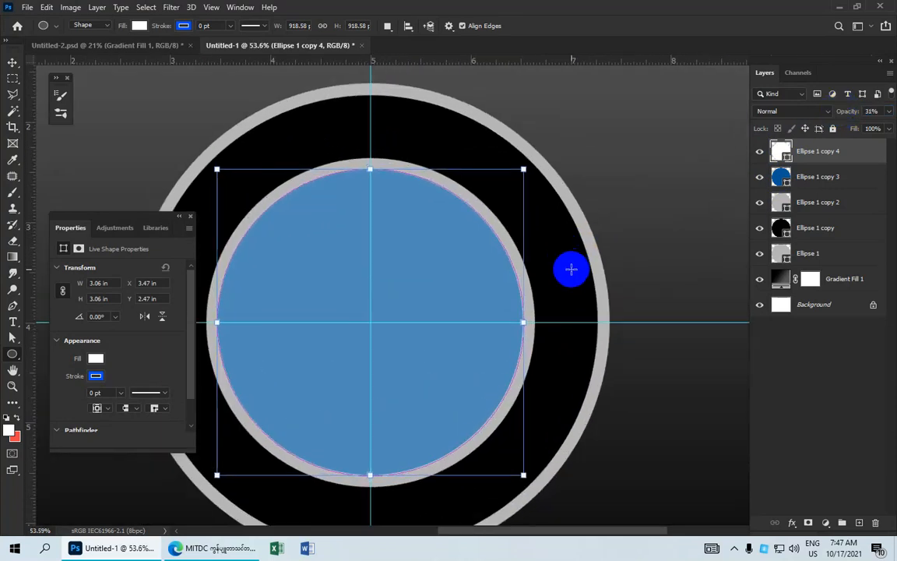
{"action": "scroll", "coordinate": [571, 268], "scroll_direction": "down", "scroll_amount": 2}
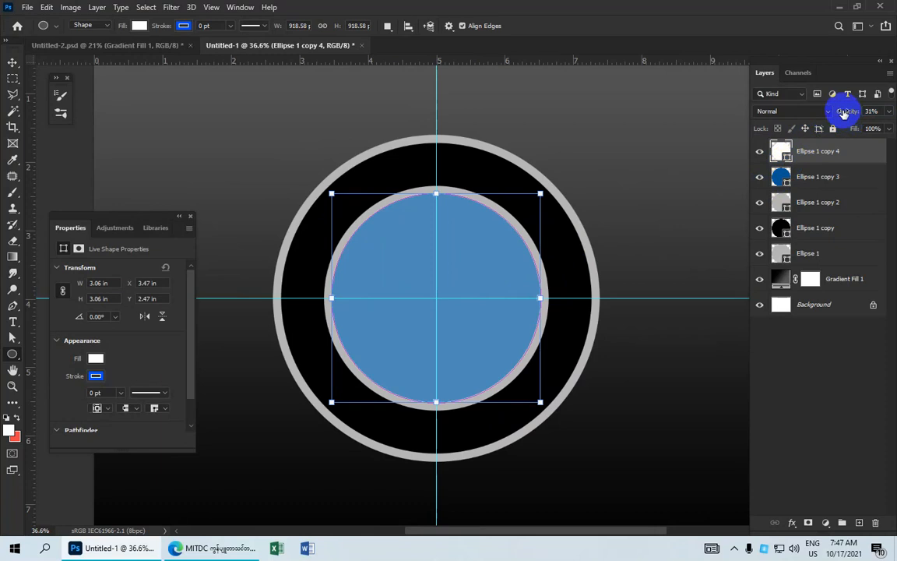
{"action": "left_click_drag", "start_coordinate": [844, 113], "coordinate": [865, 116]}
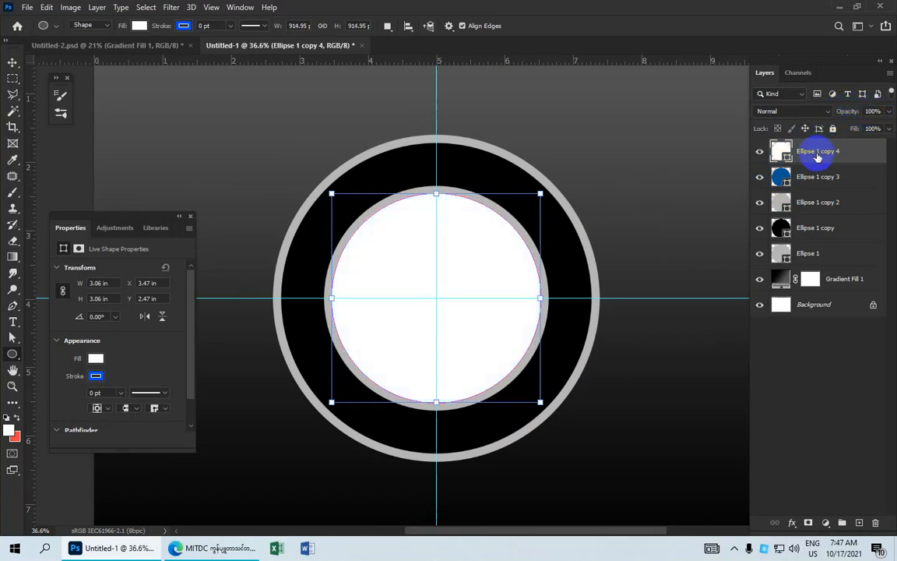
Delete the white circle's layer, keeping the blue circle beneath it
{"action": "key", "text": "Delete"}
{"action": "key", "text": "Delete"}
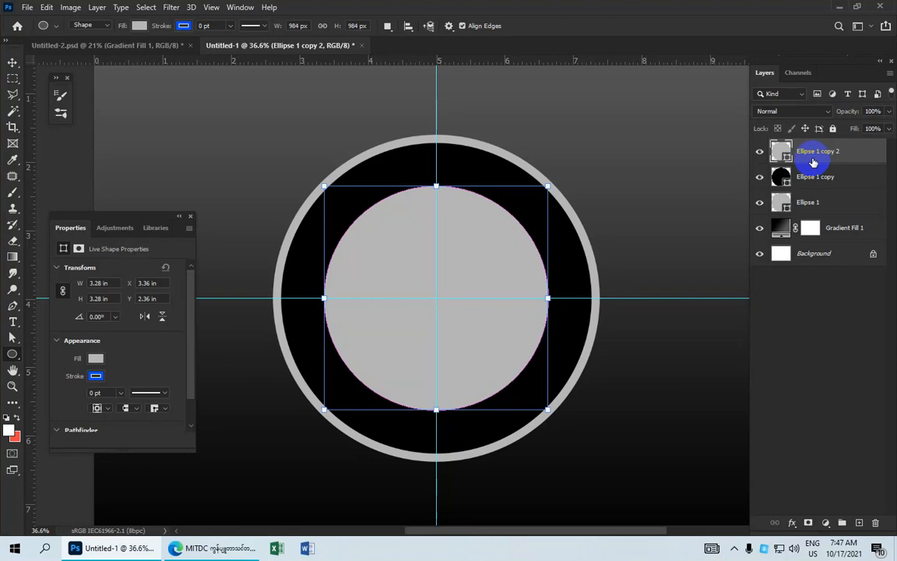
{"action": "key", "text": "ctrl+z"}
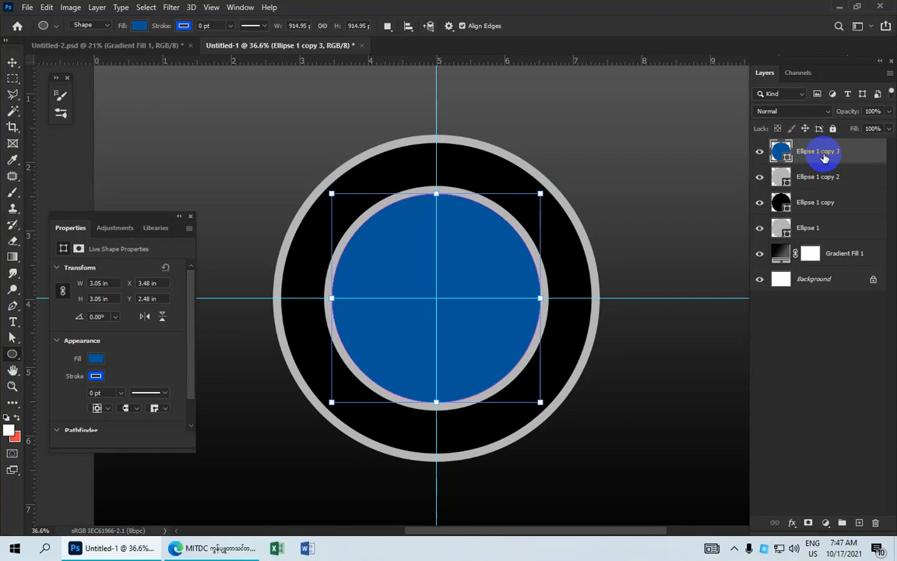
Duplicate the resized blue circle and fill the copy with white
{"action": "key", "text": "ctrl+j"}
{"action": "left_click", "coordinate": [138, 26]}
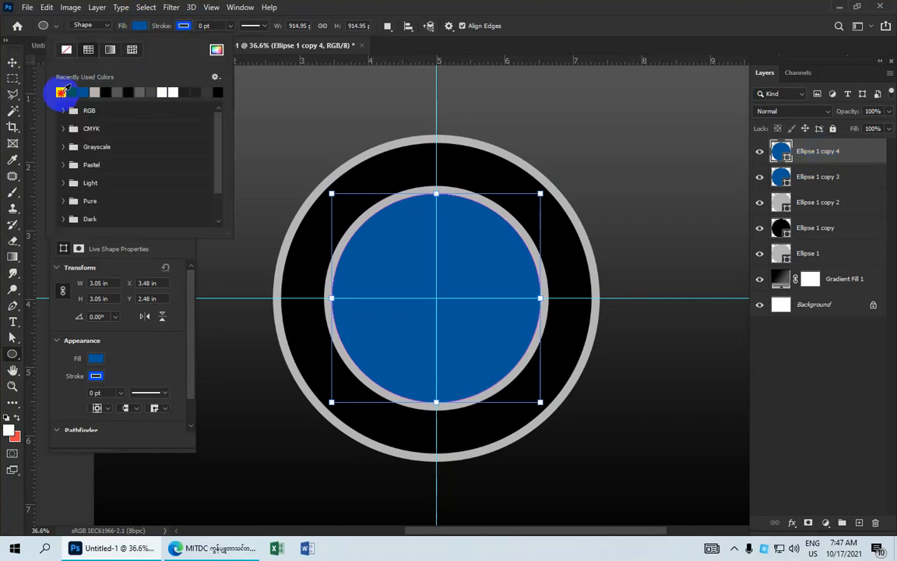
{"action": "left_click", "coordinate": [61, 92]}
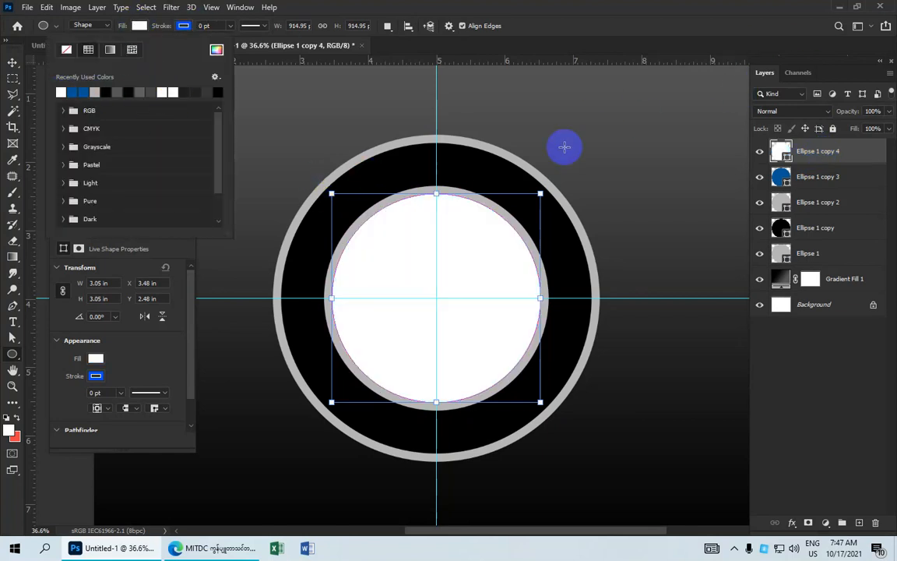
{"action": "scroll", "coordinate": [520, 165], "scroll_direction": "down", "scroll_amount": 2}
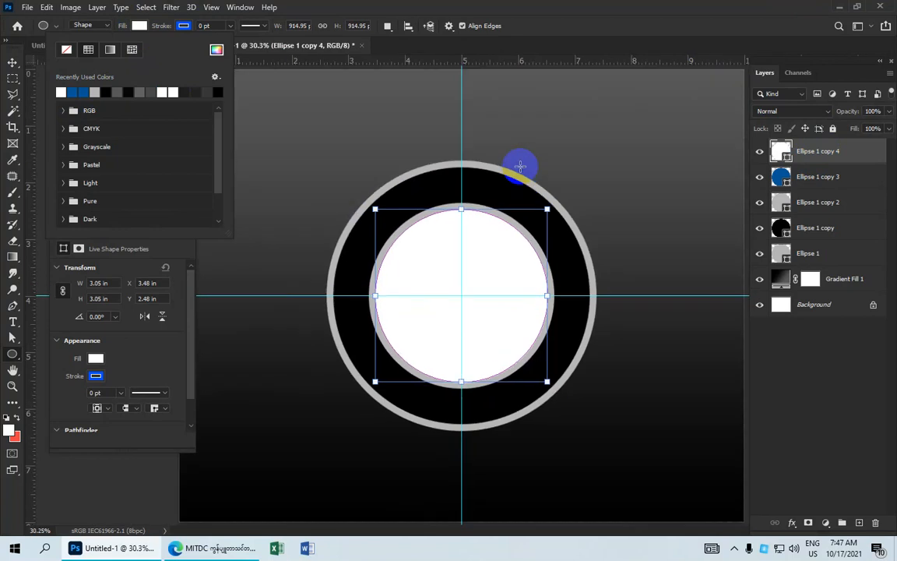
{"action": "scroll", "coordinate": [605, 118], "scroll_direction": "up", "scroll_amount": 2}
{"action": "scroll", "coordinate": [763, 74], "scroll_direction": "down", "scroll_amount": 1}
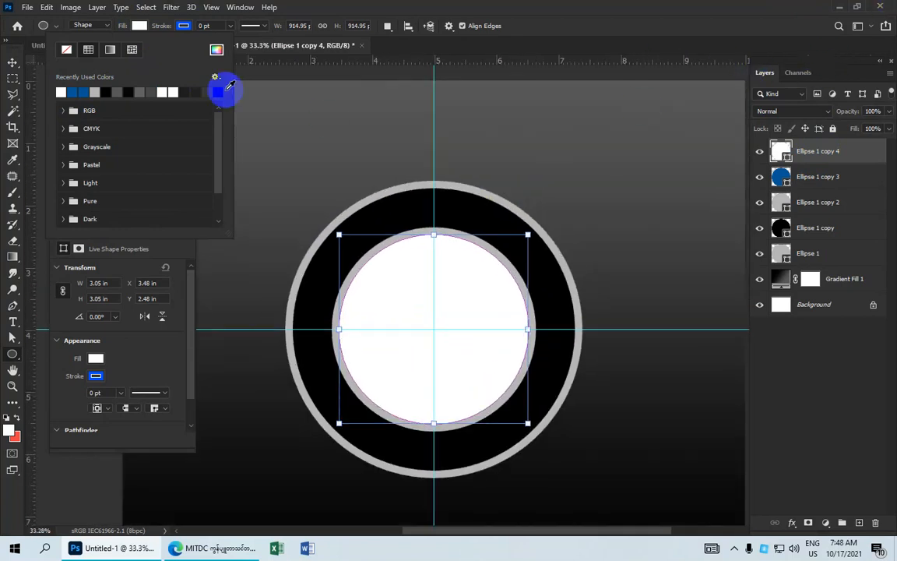
Rasterize the white circle and delete its upper-left quarter up to the guides' crossing, using a rectangular marquee selection
{"action": "left_click", "coordinate": [12, 79]}
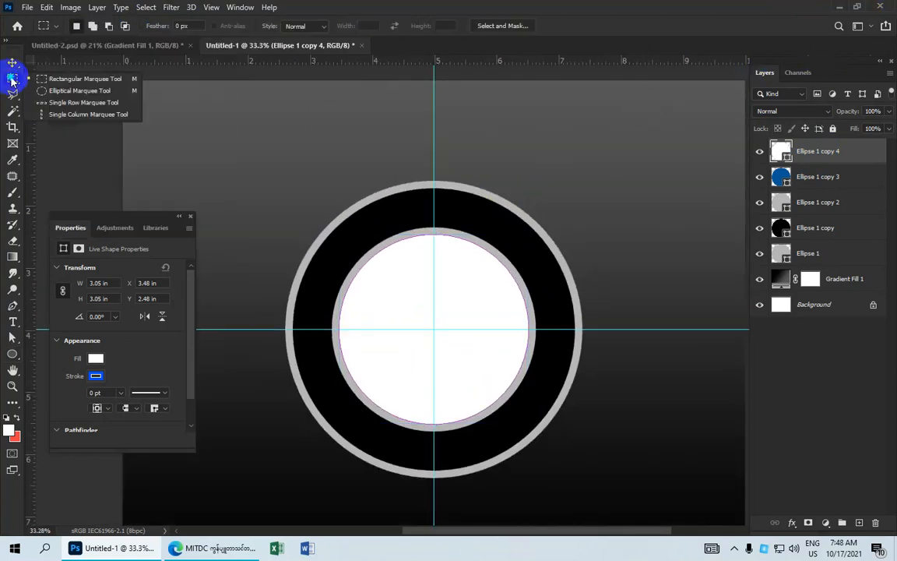
{"action": "left_click", "coordinate": [59, 80]}
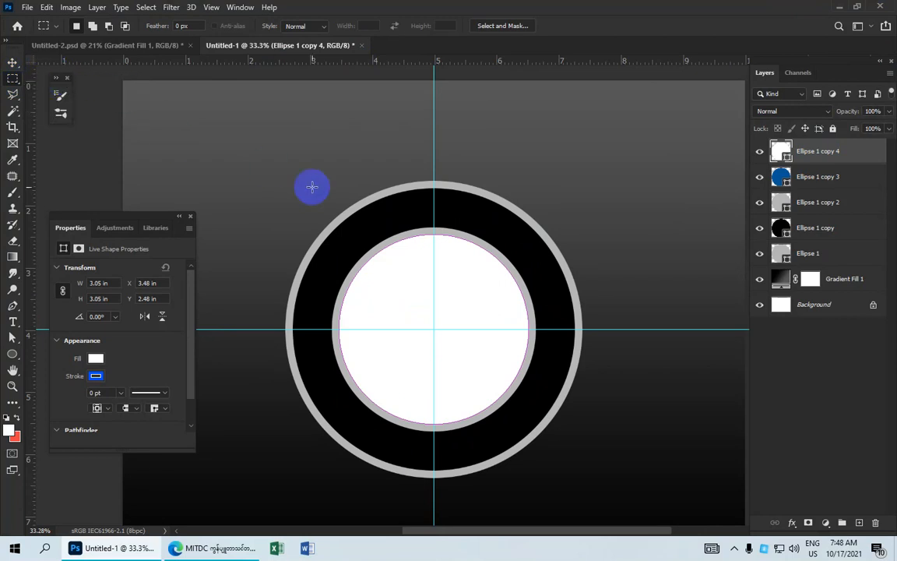
{"action": "left_click_drag", "start_coordinate": [297, 203], "coordinate": [429, 329]}
{"action": "scroll", "coordinate": [426, 329], "scroll_direction": "up", "scroll_amount": 5}
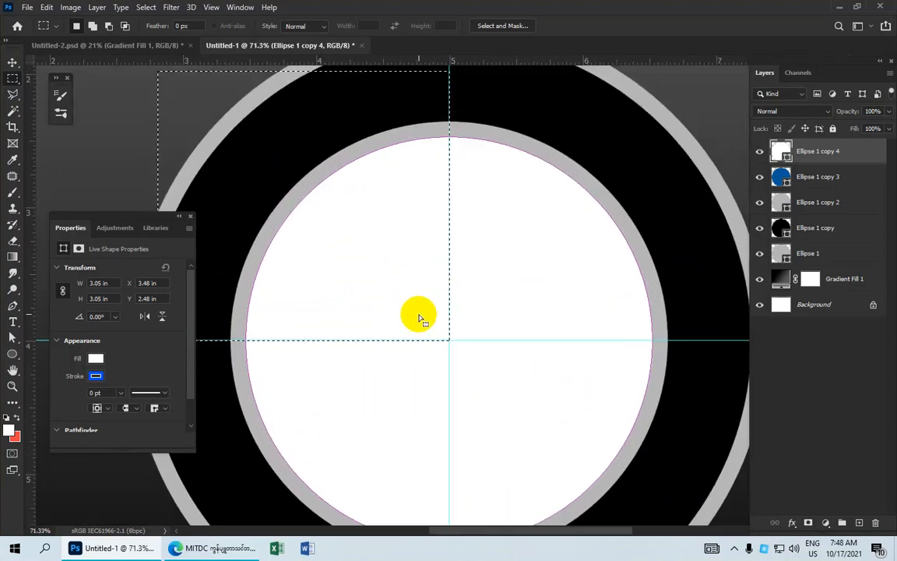
{"action": "scroll", "coordinate": [417, 310], "scroll_direction": "down", "scroll_amount": 3}
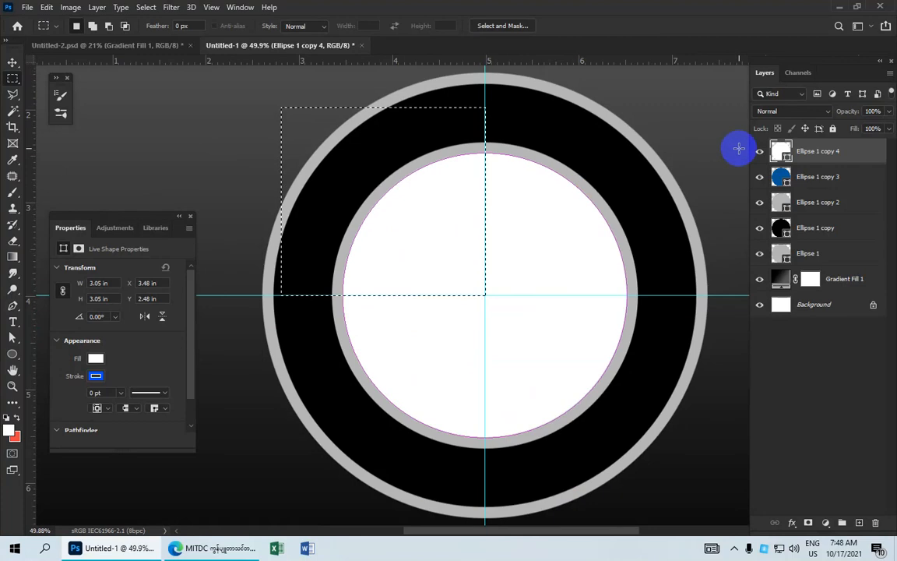
{"action": "right_click", "coordinate": [817, 152]}
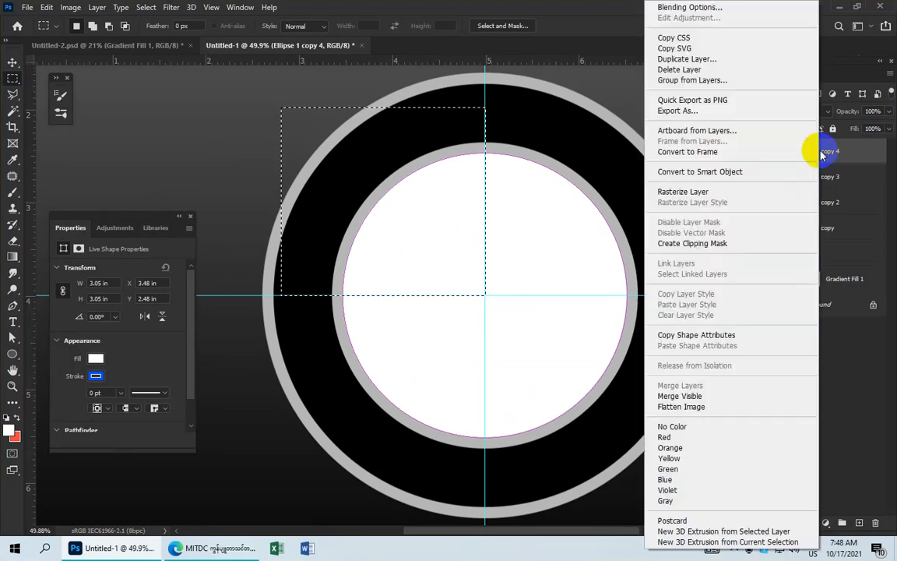
{"action": "left_click", "coordinate": [705, 192]}
{"action": "scroll", "coordinate": [450, 216], "scroll_direction": "down", "scroll_amount": 1}
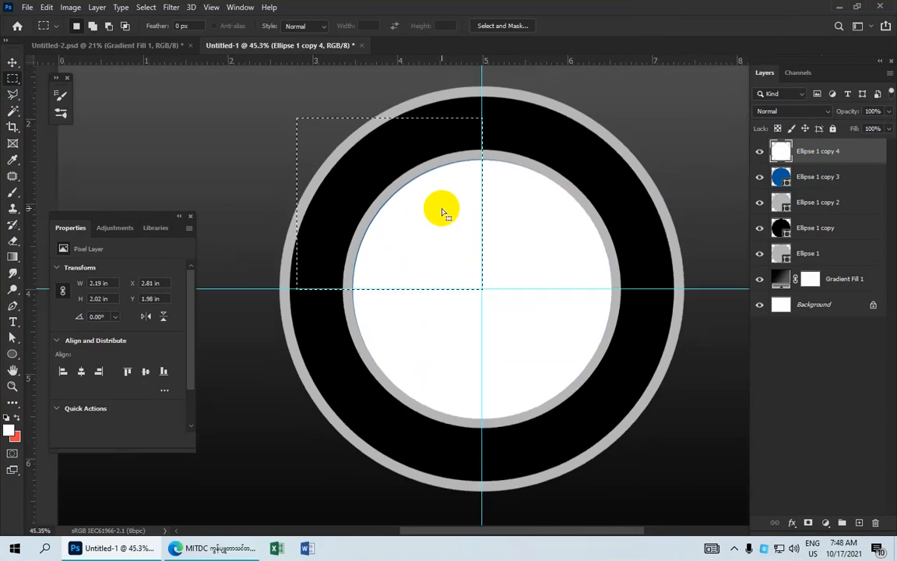
{"action": "key", "text": "Delete"}
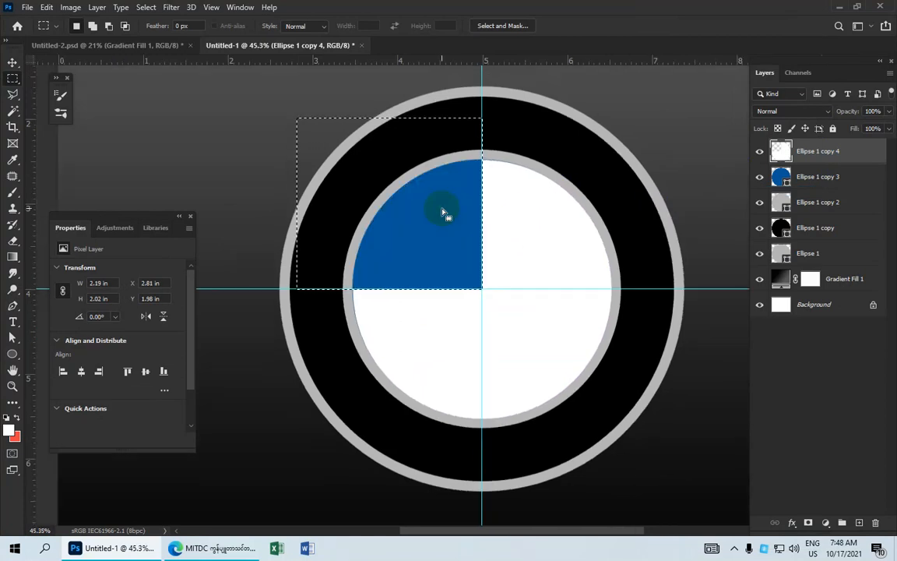
{"action": "left_click", "coordinate": [471, 270]}
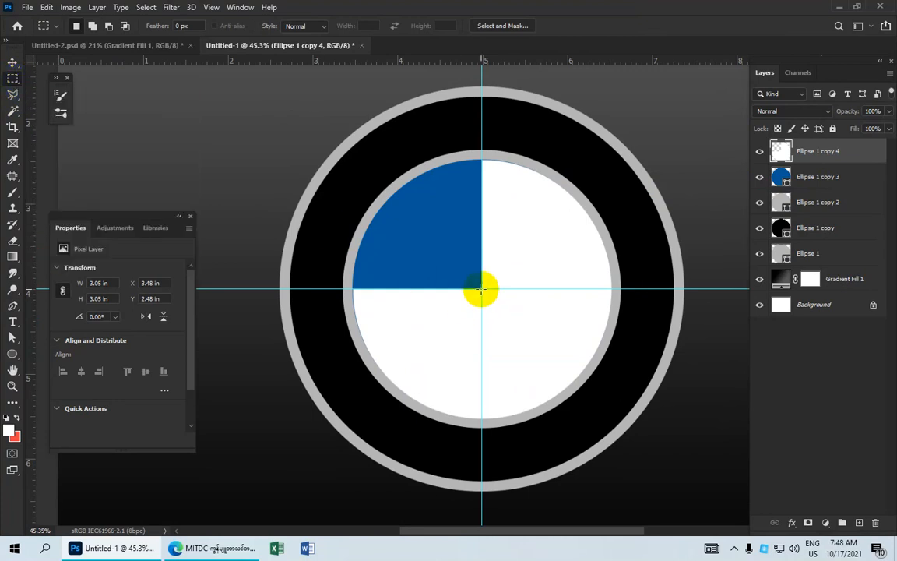
Delete the lower-right quarter of the white circle from the guides' crossing outward and clear the selection
{"action": "left_click_drag", "start_coordinate": [482, 288], "coordinate": [664, 463]}
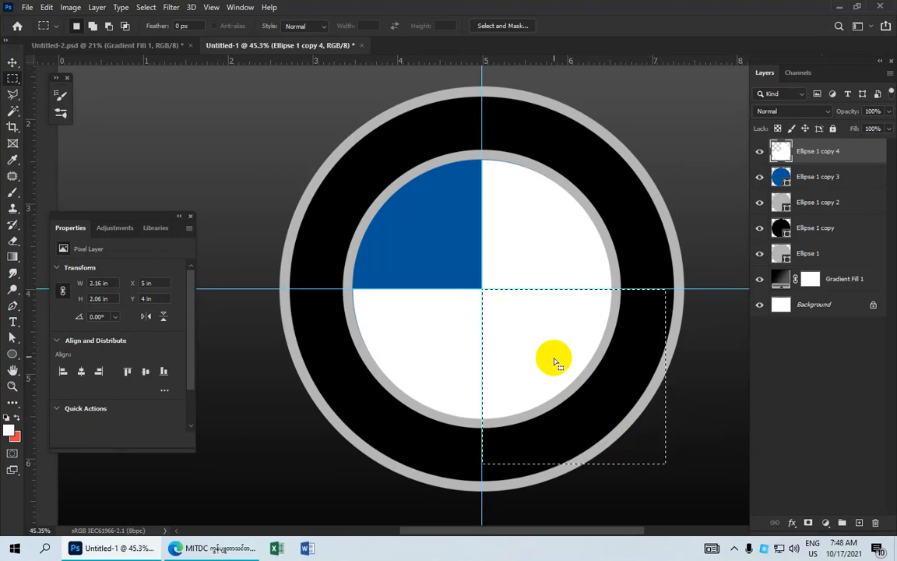
{"action": "key", "text": "Delete"}
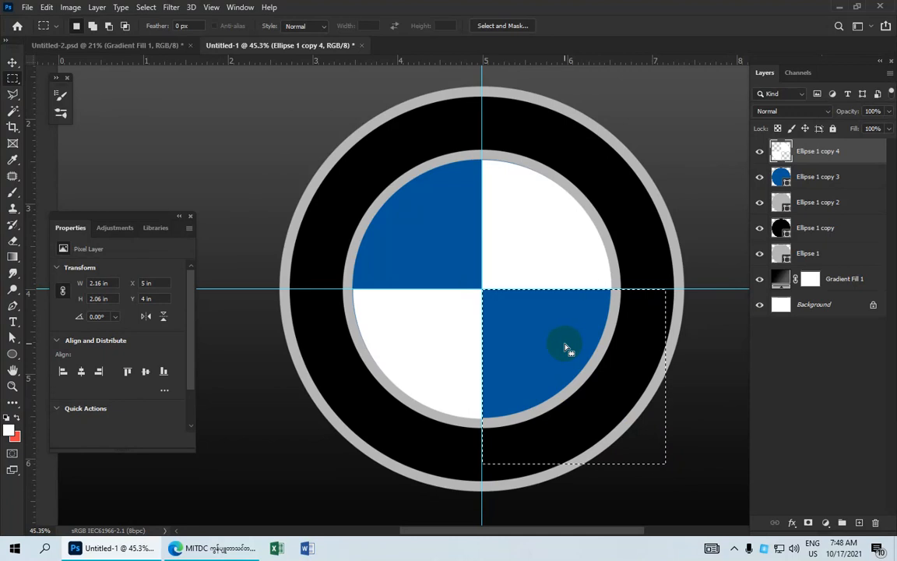
{"action": "left_click", "coordinate": [564, 345]}
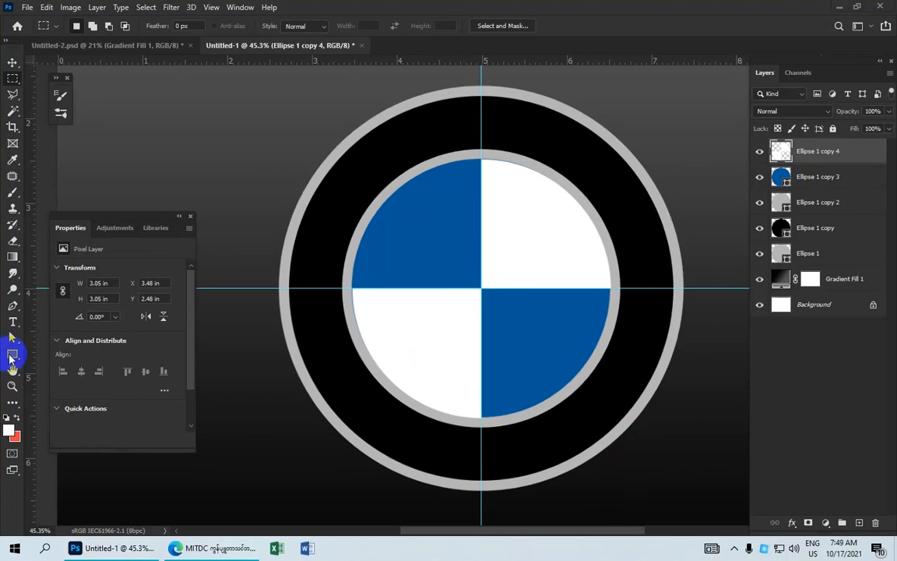
Draw a light gray rectangle shape, about 3.05 x 0.06 in, across the inner circle along the horizontal guide
{"action": "left_click", "coordinate": [17, 356]}
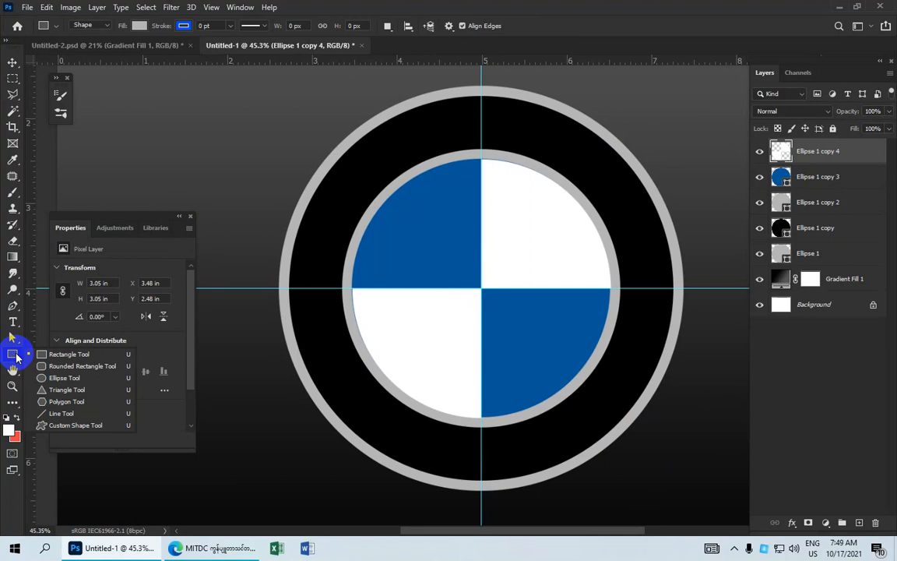
{"action": "left_click", "coordinate": [82, 356]}
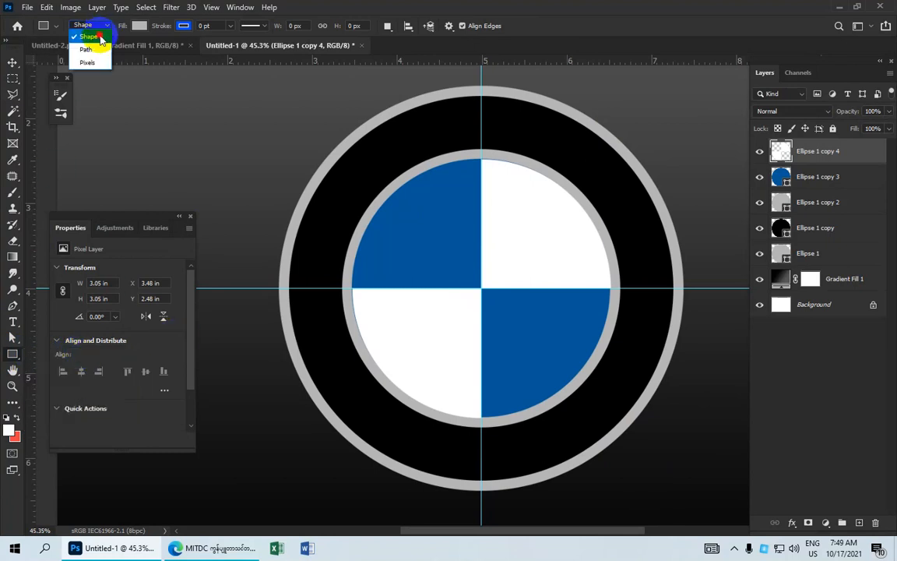
{"action": "left_click", "coordinate": [86, 32]}
{"action": "left_click", "coordinate": [139, 26]}
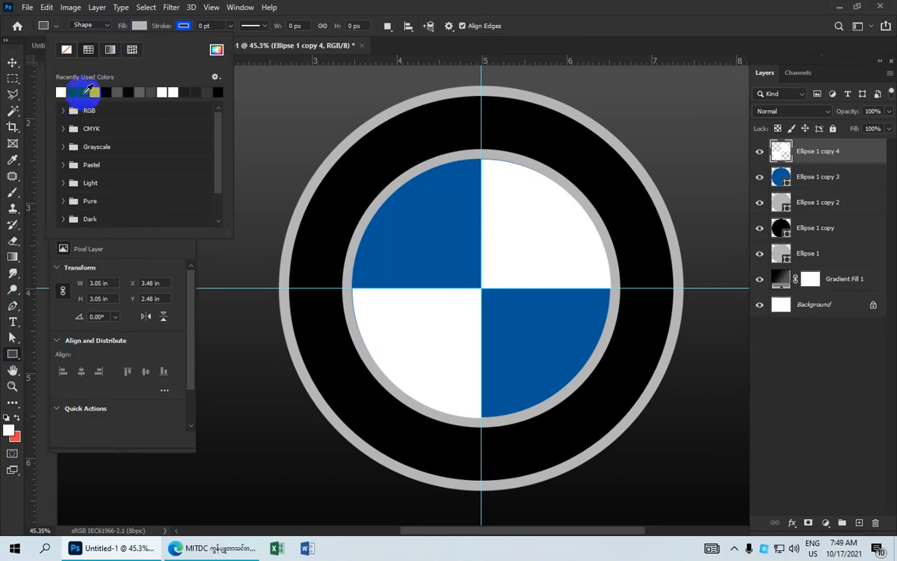
{"action": "left_click", "coordinate": [94, 92]}
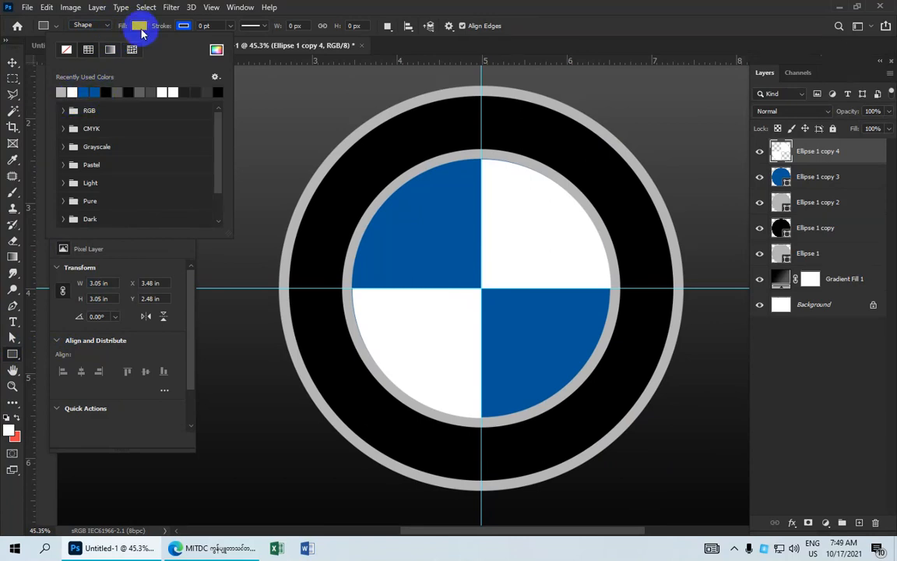
{"action": "scroll", "coordinate": [389, 296], "scroll_direction": "up", "scroll_amount": 3}
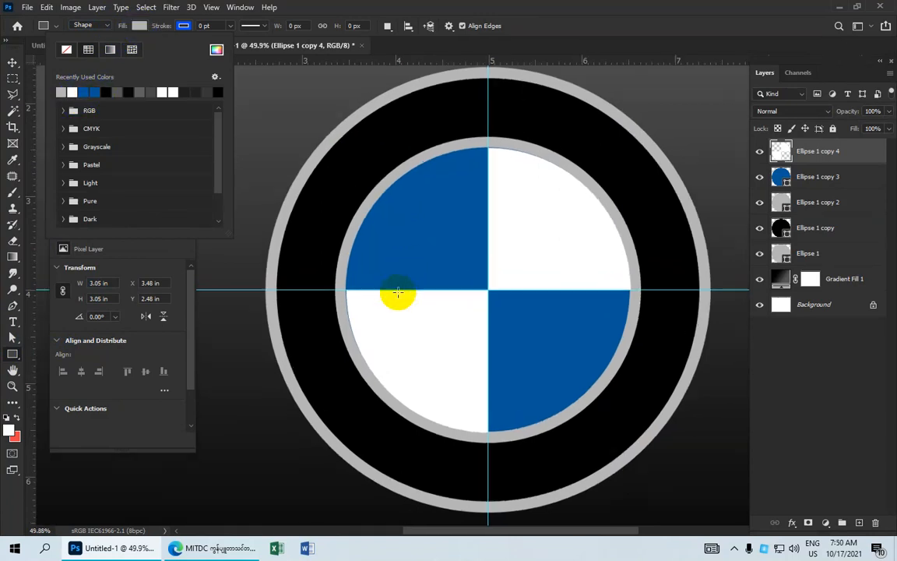
{"action": "scroll", "coordinate": [357, 303], "scroll_direction": "up", "scroll_amount": 2}
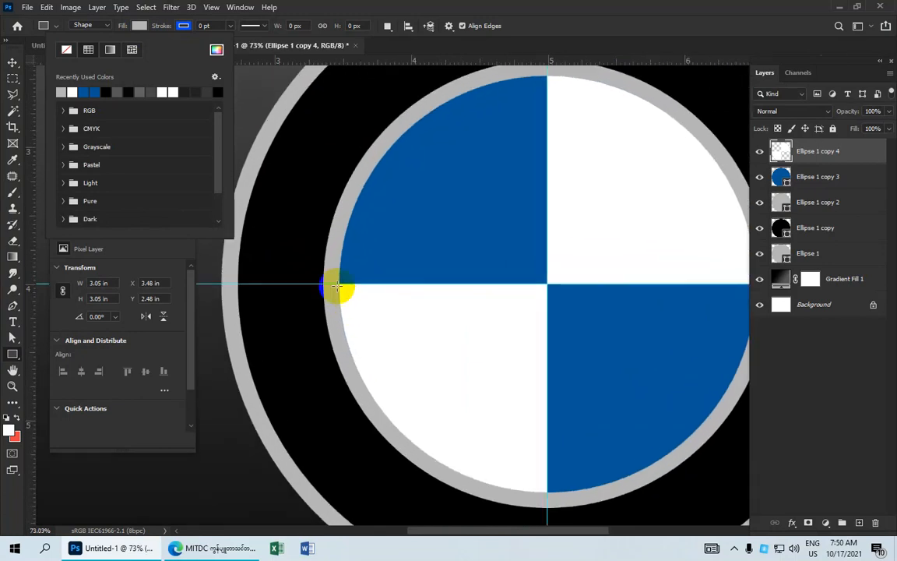
{"action": "scroll", "coordinate": [336, 286], "scroll_direction": "down", "scroll_amount": 1}
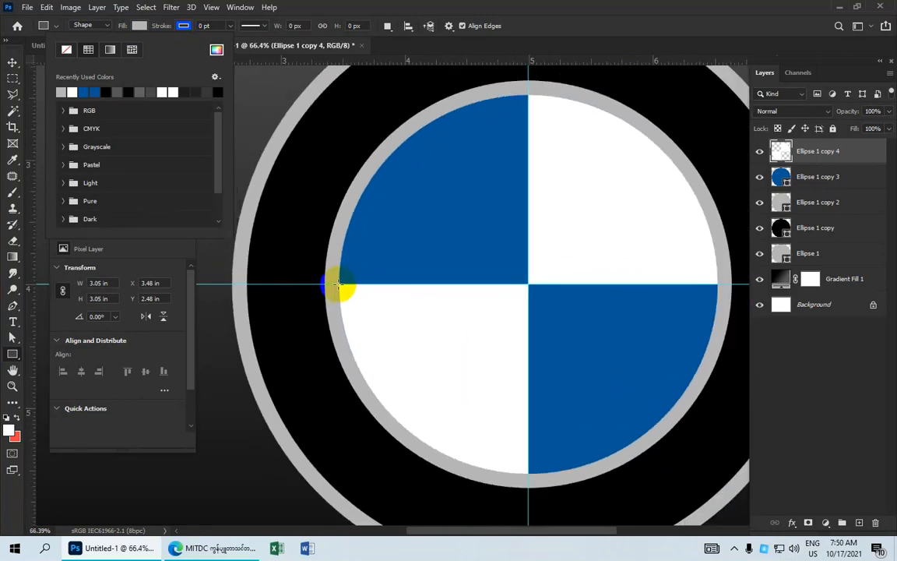
{"action": "left_click", "coordinate": [338, 286]}
{"action": "left_click_drag", "start_coordinate": [337, 284], "coordinate": [716, 289]}
{"action": "scroll", "coordinate": [560, 331], "scroll_direction": "down", "scroll_amount": 6}
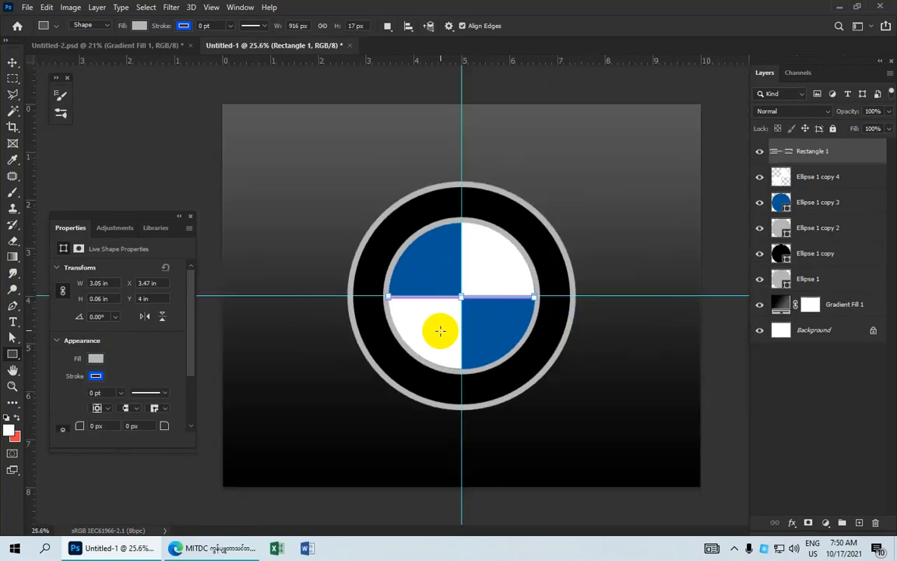
{"action": "scroll", "coordinate": [436, 330], "scroll_direction": "up", "scroll_amount": 5}
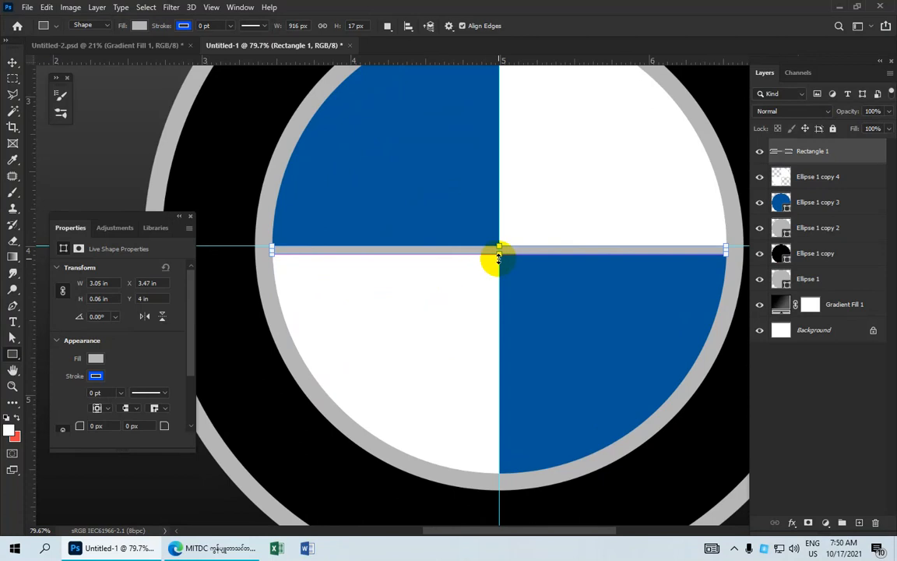
Reduce the gray horizontal bar's height to about 0.05 in (14 px) and rasterize its layer
{"action": "scroll", "coordinate": [495, 256], "scroll_direction": "up", "scroll_amount": 2}
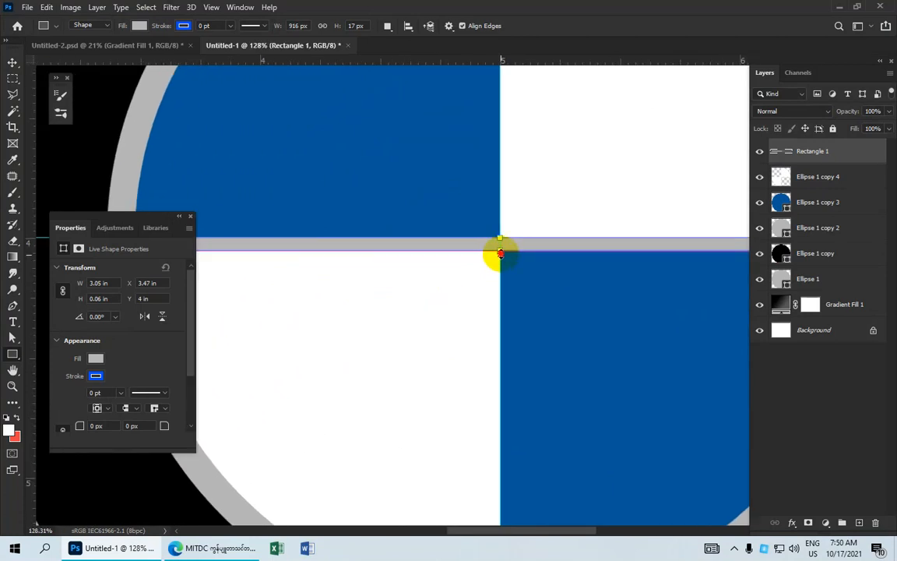
{"action": "left_click_drag", "start_coordinate": [500, 253], "coordinate": [500, 250]}
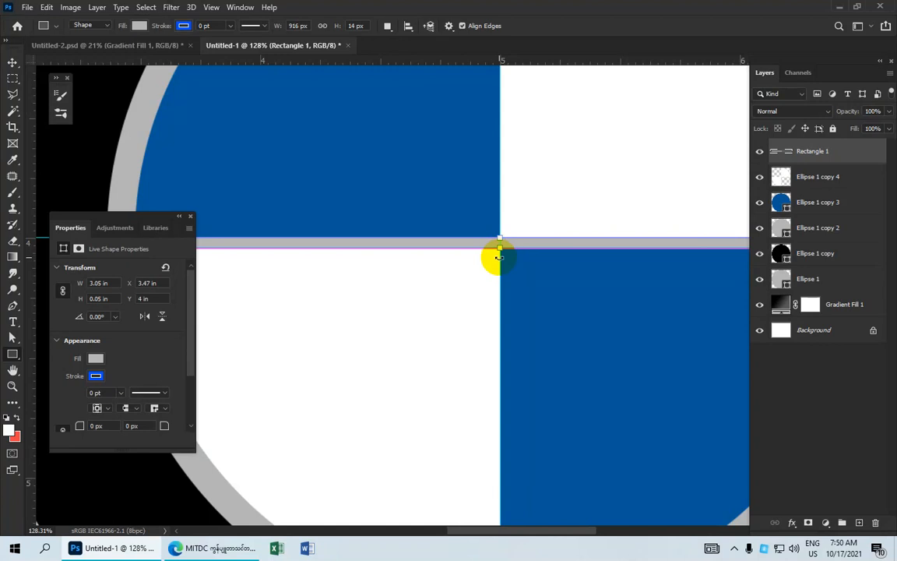
{"action": "scroll", "coordinate": [497, 255], "scroll_direction": "down", "scroll_amount": 5}
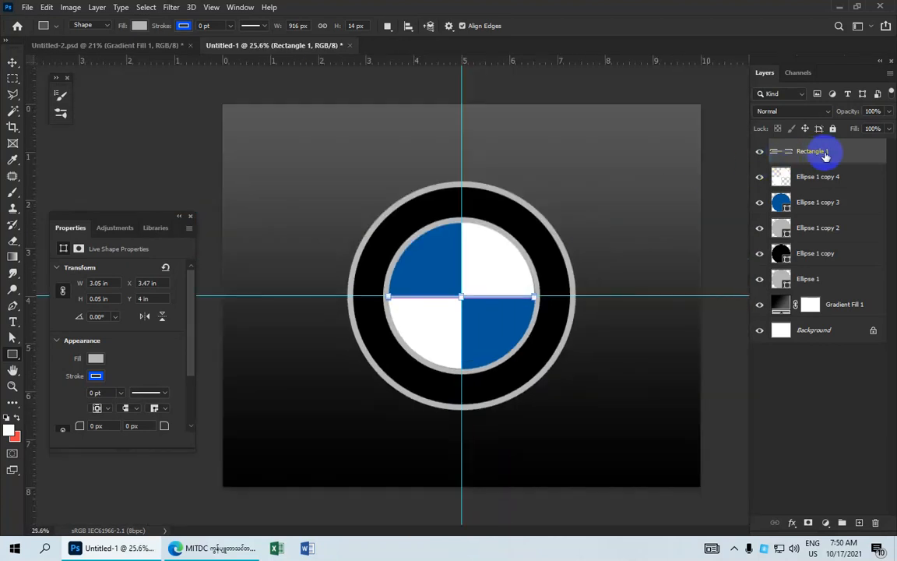
{"action": "right_click", "coordinate": [820, 154]}
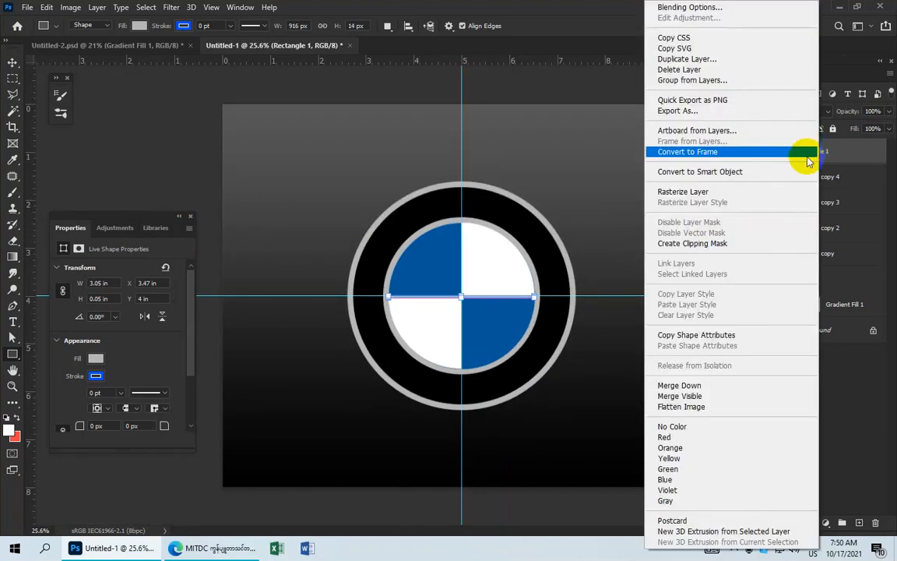
{"action": "left_click", "coordinate": [745, 192]}
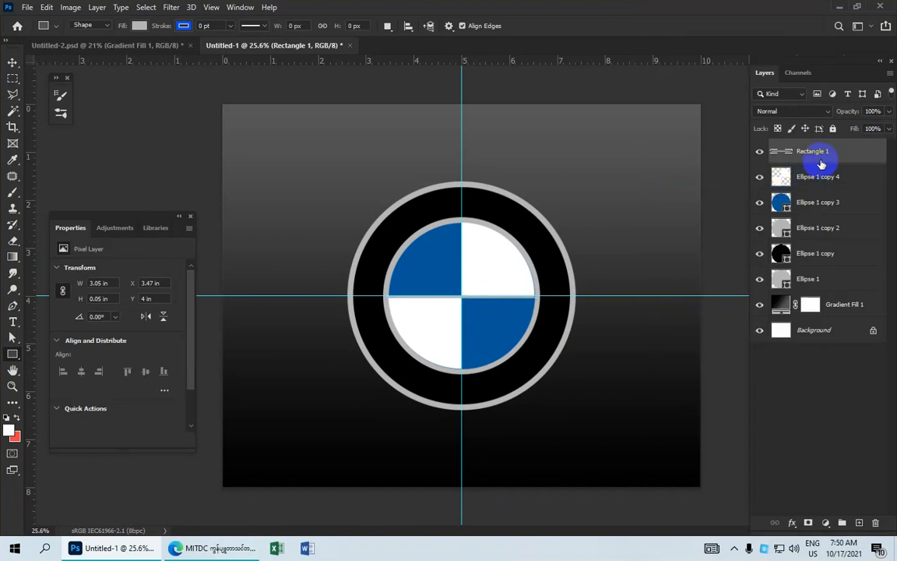
Duplicate the rasterized gray bar and rotate the copy 90° to form the vertical divider
{"action": "key", "text": "ctrl+j"}
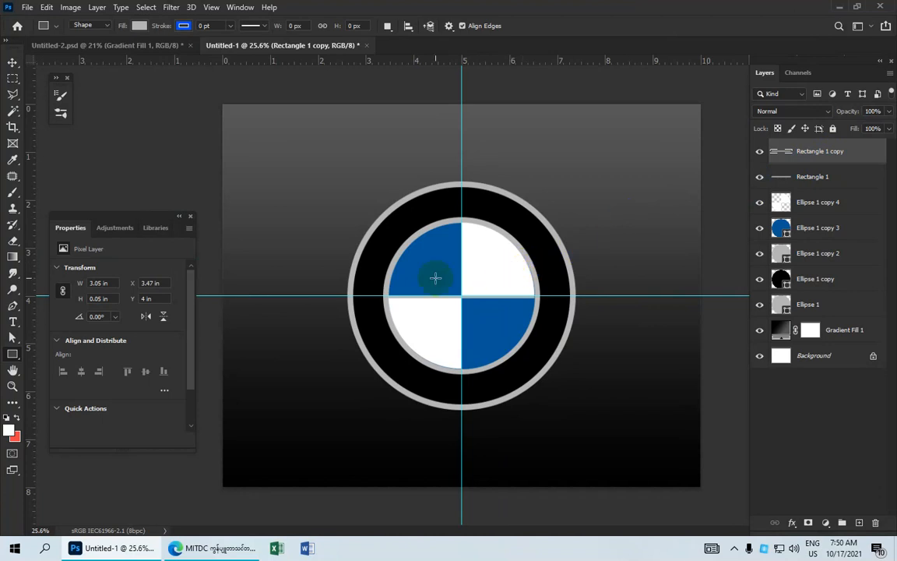
{"action": "key", "text": "ctrl+t"}
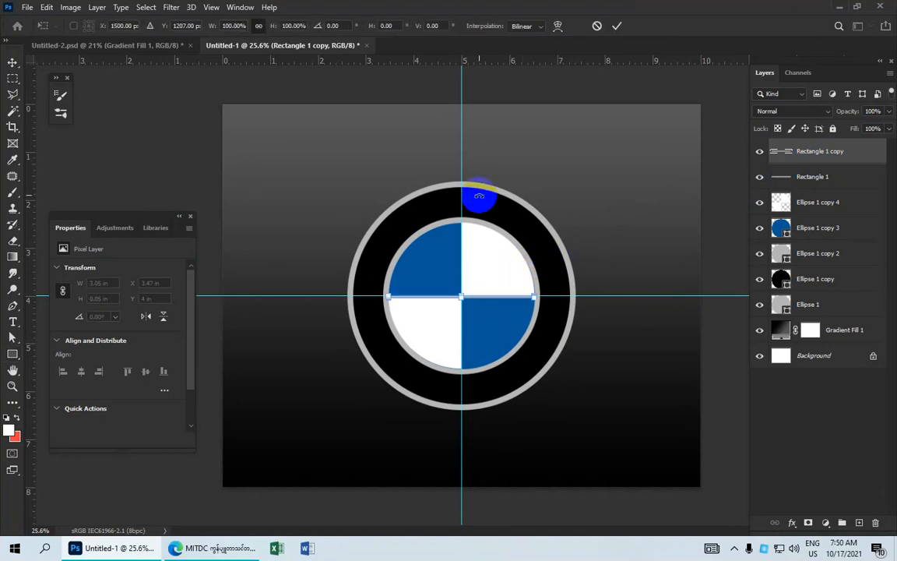
{"action": "left_click", "coordinate": [332, 26]}
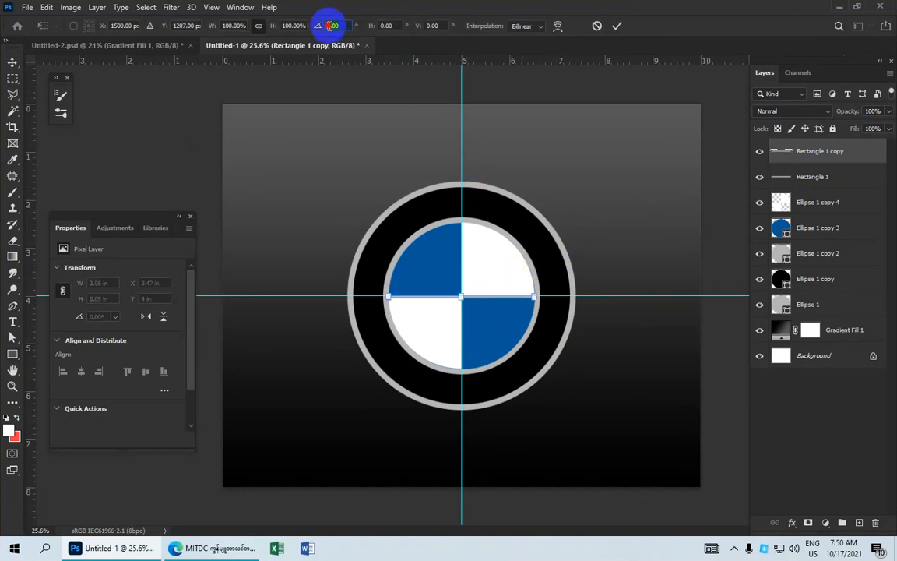
{"action": "type", "text": "90"}
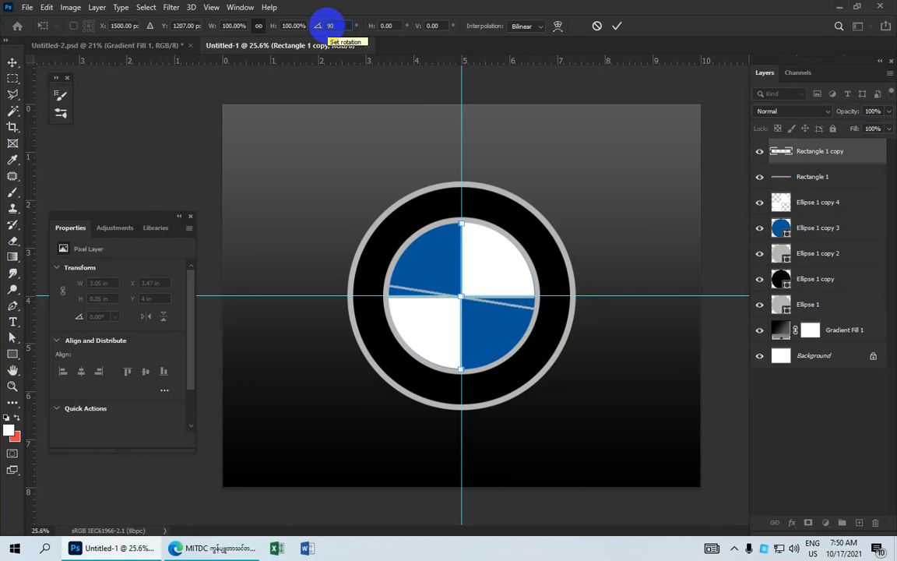
{"action": "left_click", "coordinate": [617, 30]}
{"action": "left_click_drag", "start_coordinate": [466, 210], "coordinate": [488, 238]}
{"action": "key", "text": "ctrl+0"}
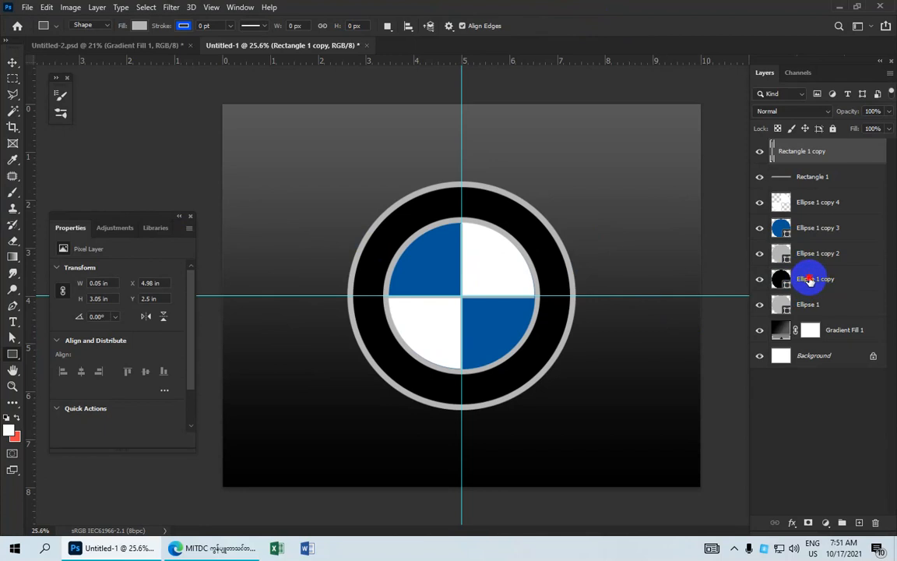
Rasterize the black circle layer and enable a Gradient Overlay in its layer style
{"action": "left_click", "coordinate": [809, 281]}
{"action": "right_click", "coordinate": [808, 279]}
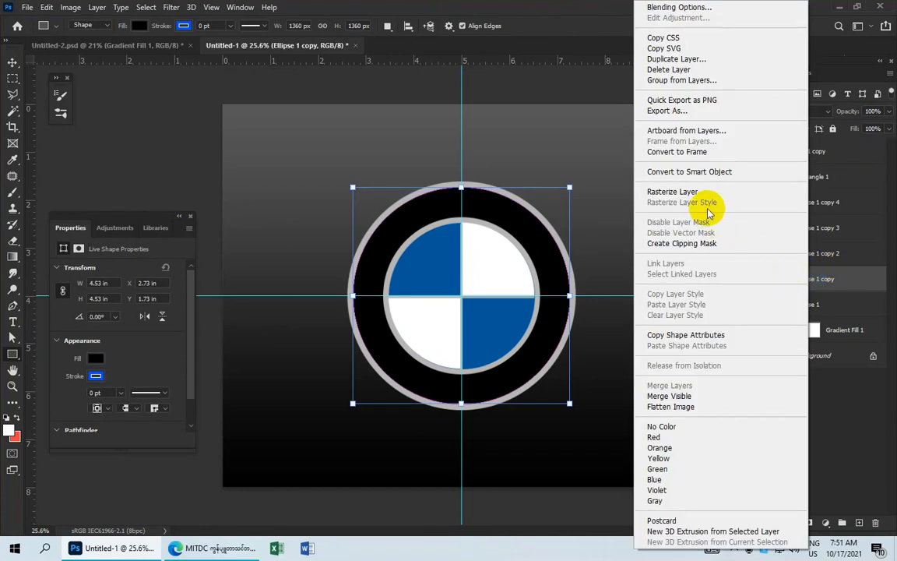
{"action": "left_click", "coordinate": [698, 191]}
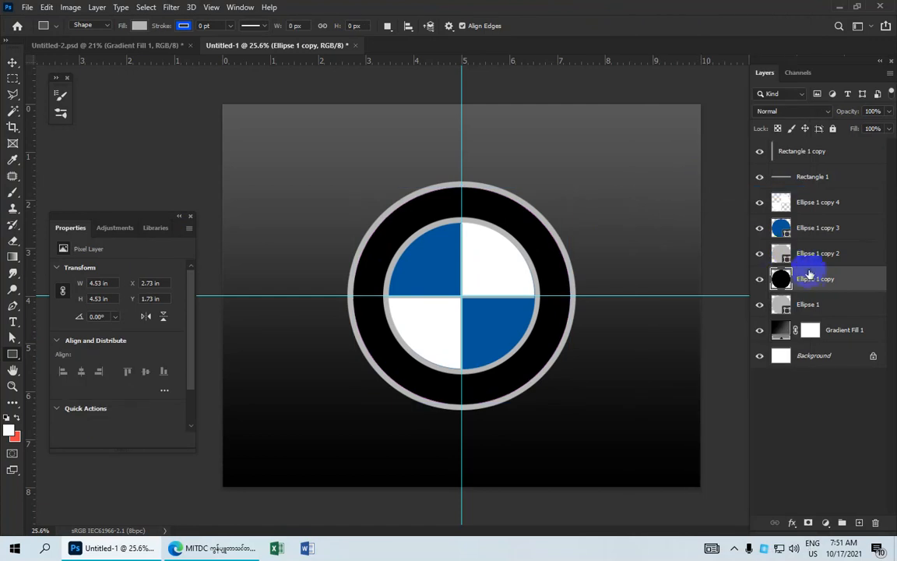
{"action": "right_click", "coordinate": [802, 281]}
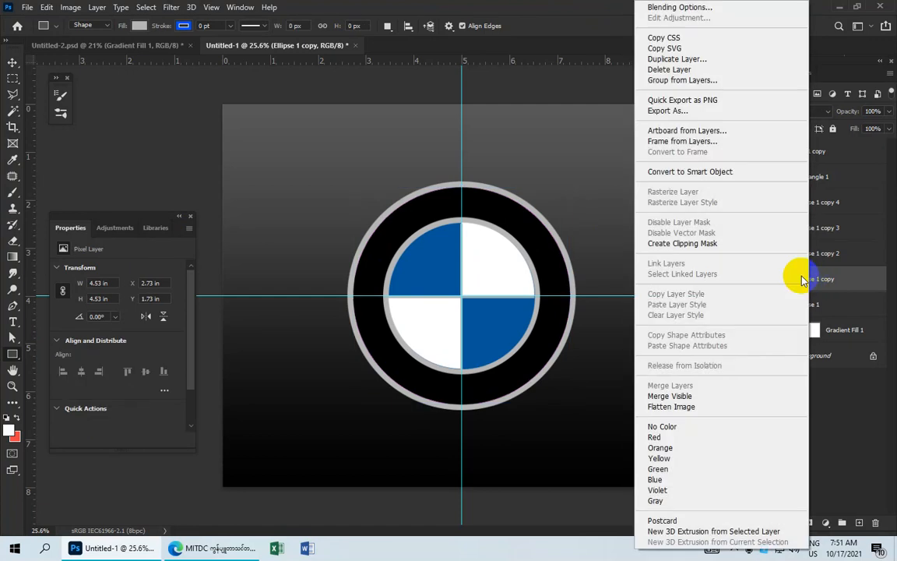
{"action": "left_click", "coordinate": [679, 10]}
{"action": "left_click_drag", "start_coordinate": [547, 137], "coordinate": [659, 78]}
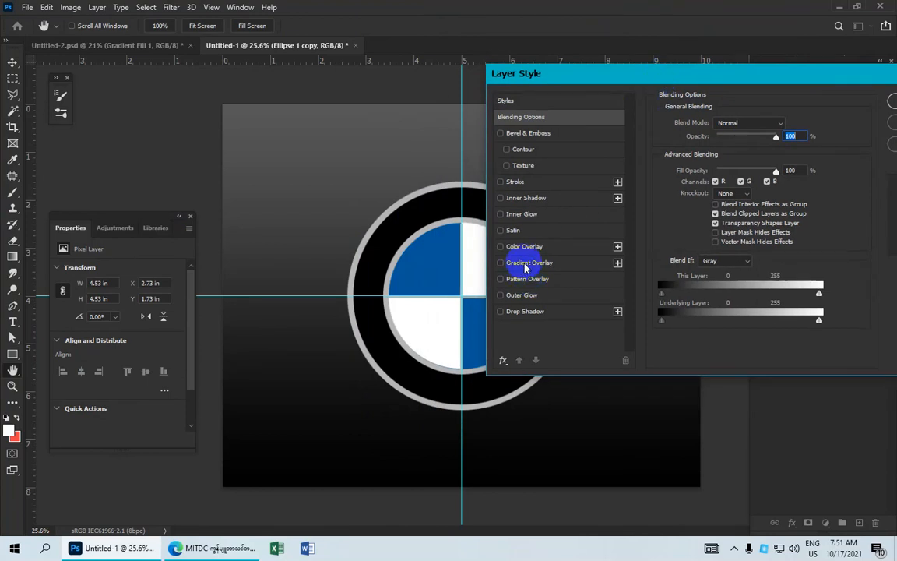
{"action": "left_click", "coordinate": [526, 265]}
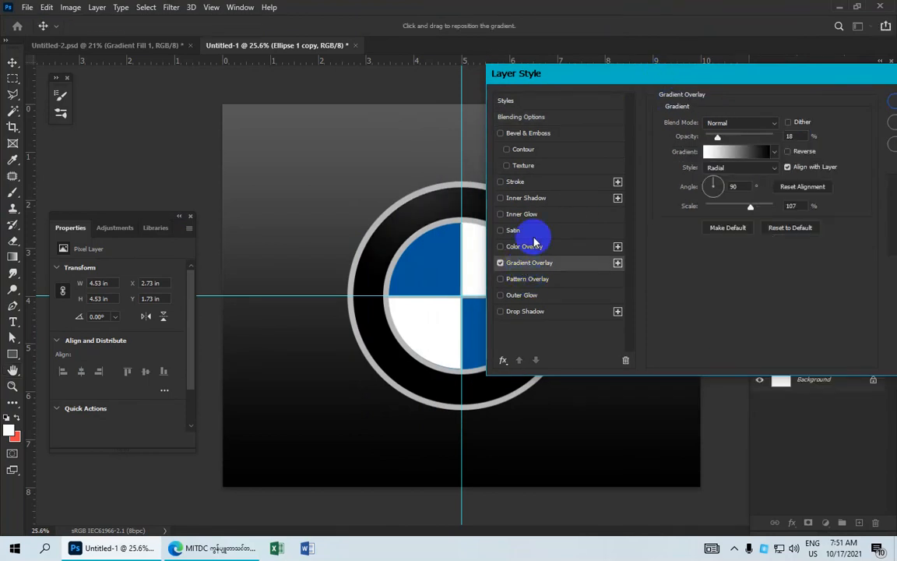
Define the overlay gradient with a white (ffffff) start stop and a black (000000) end stop at 100% location
{"action": "left_click", "coordinate": [716, 153]}
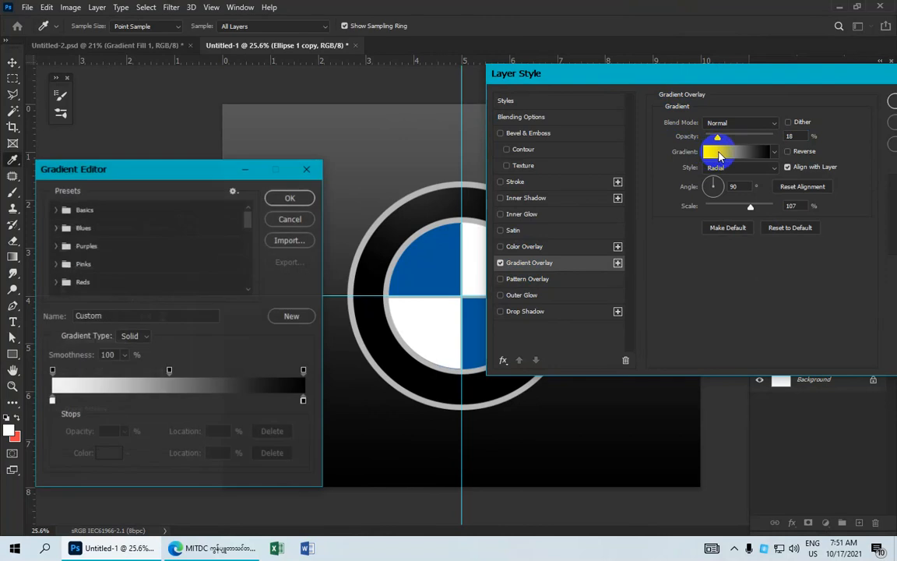
{"action": "left_click", "coordinate": [61, 401]}
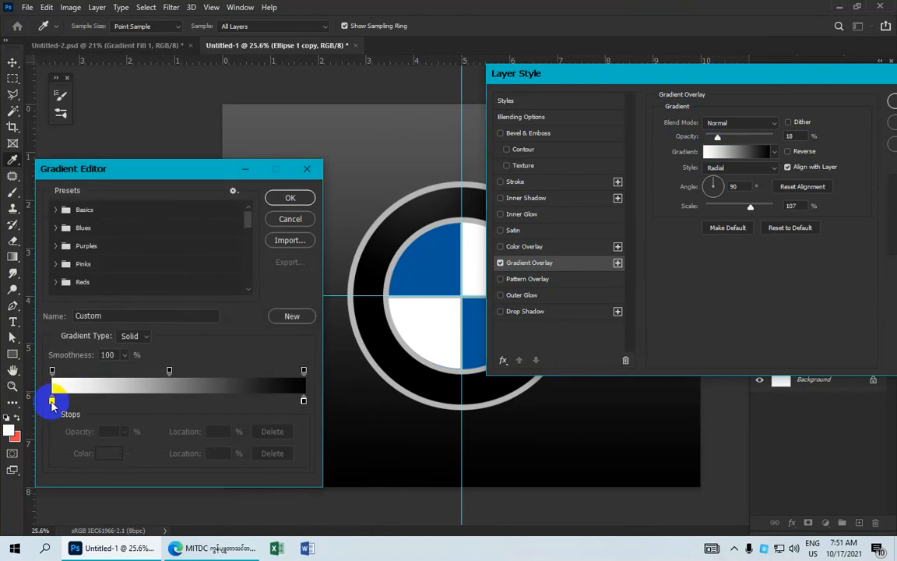
{"action": "left_click", "coordinate": [52, 402]}
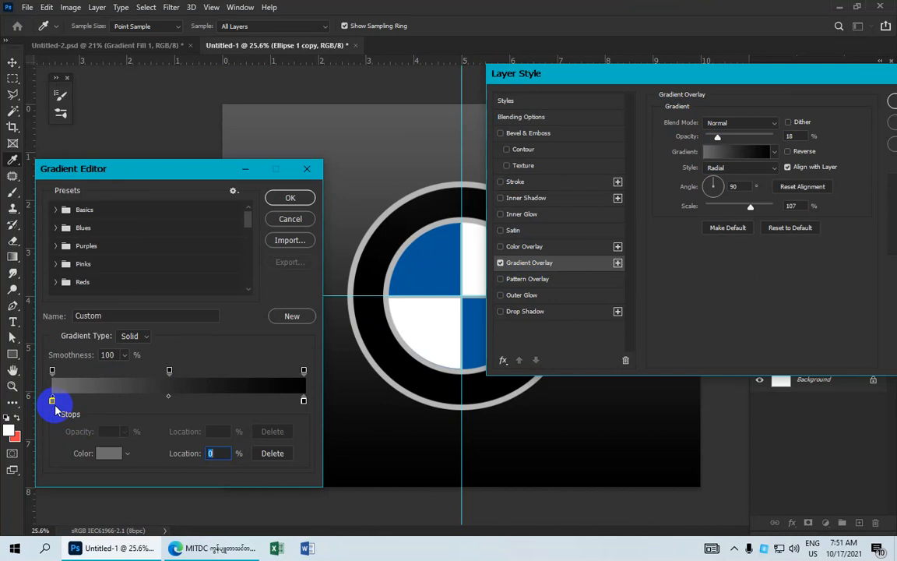
{"action": "left_click", "coordinate": [107, 453]}
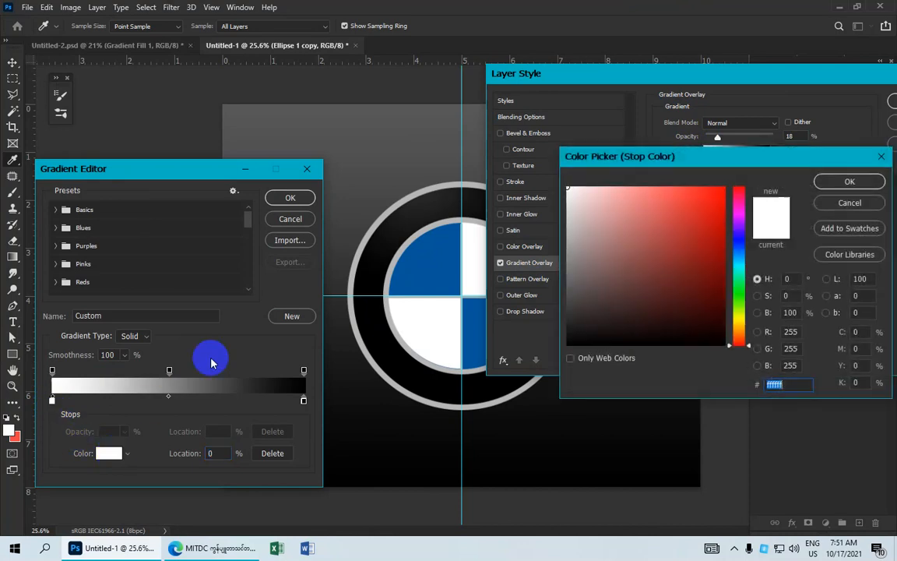
{"action": "left_click", "coordinate": [568, 187]}
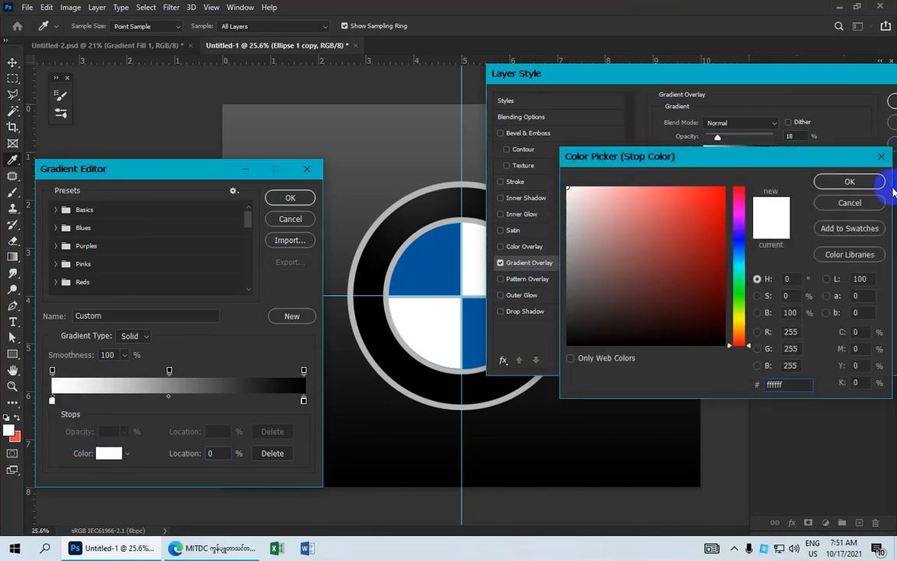
{"action": "left_click", "coordinate": [847, 181]}
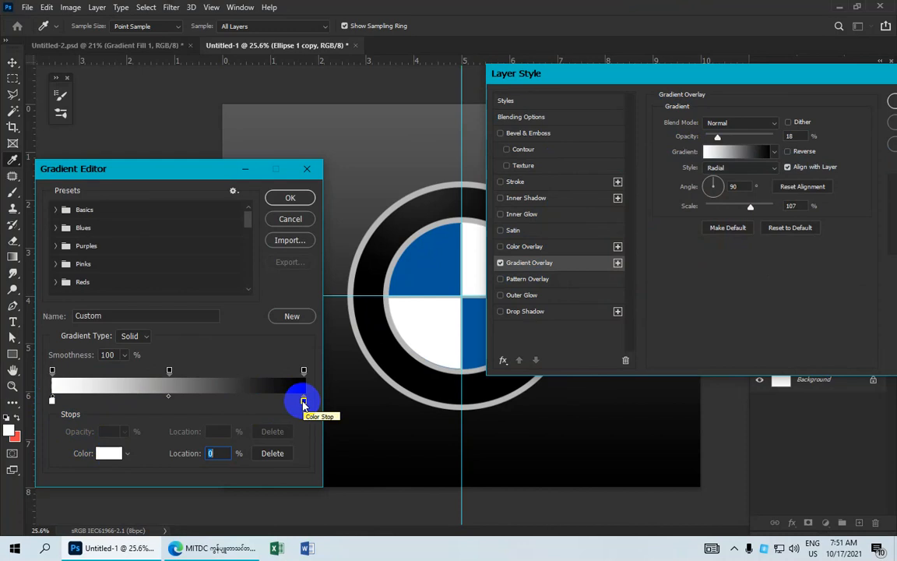
{"action": "left_click", "coordinate": [304, 401]}
{"action": "left_click", "coordinate": [109, 452]}
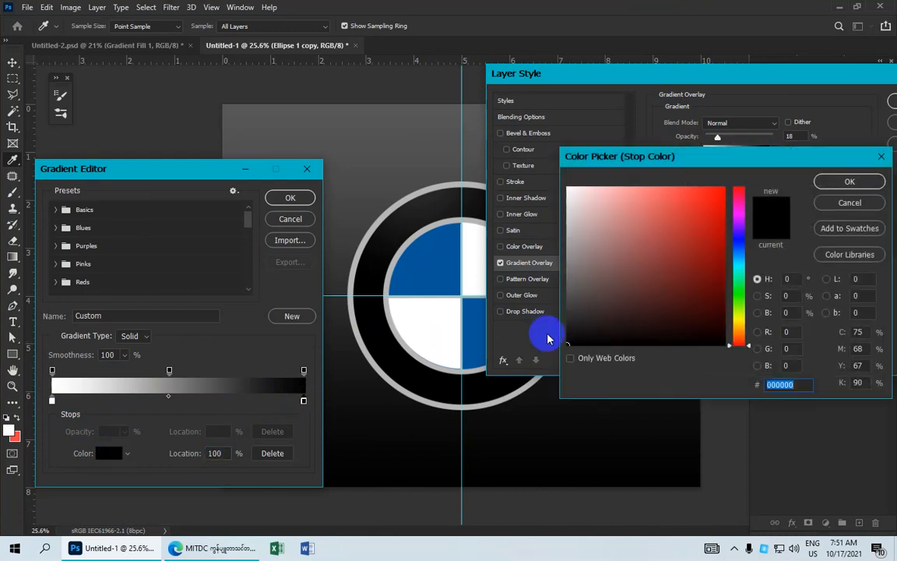
{"action": "left_click_drag", "start_coordinate": [571, 340], "coordinate": [556, 352]}
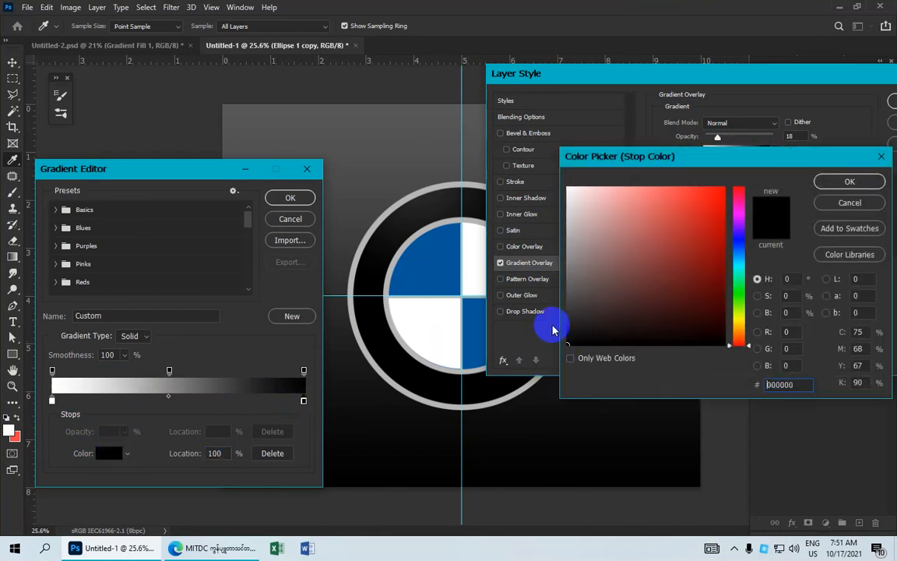
{"action": "left_click", "coordinate": [819, 185]}
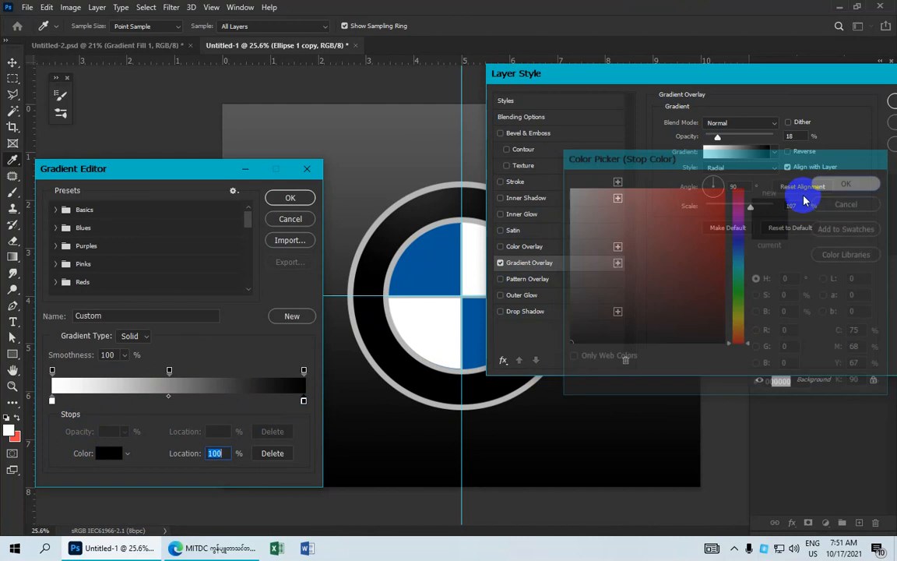
{"action": "left_click", "coordinate": [304, 372]}
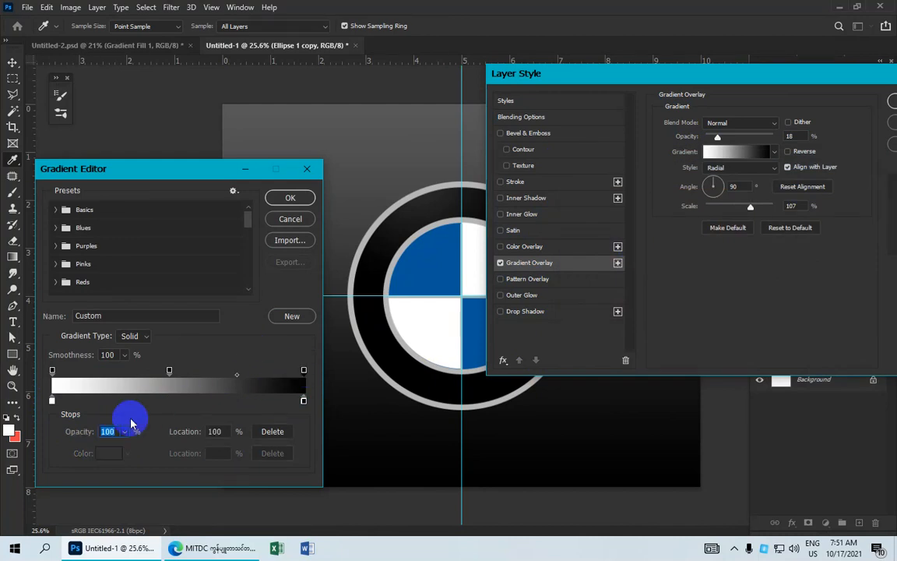
{"action": "left_click", "coordinate": [287, 198]}
Set the gradient overlay style to Radial and reposition its highlight near the top of the black ring
{"action": "left_click_drag", "start_coordinate": [562, 84], "coordinate": [633, 73]}
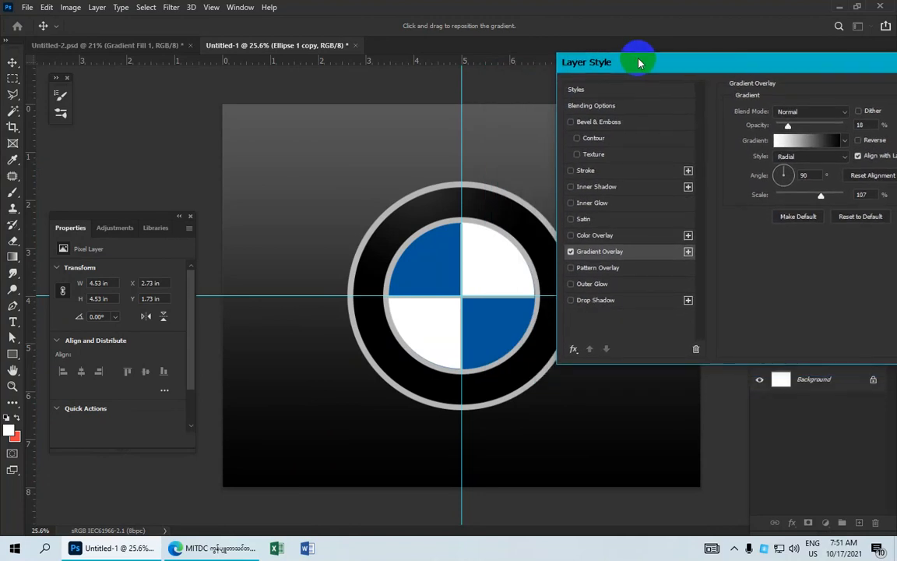
{"action": "left_click", "coordinate": [797, 158]}
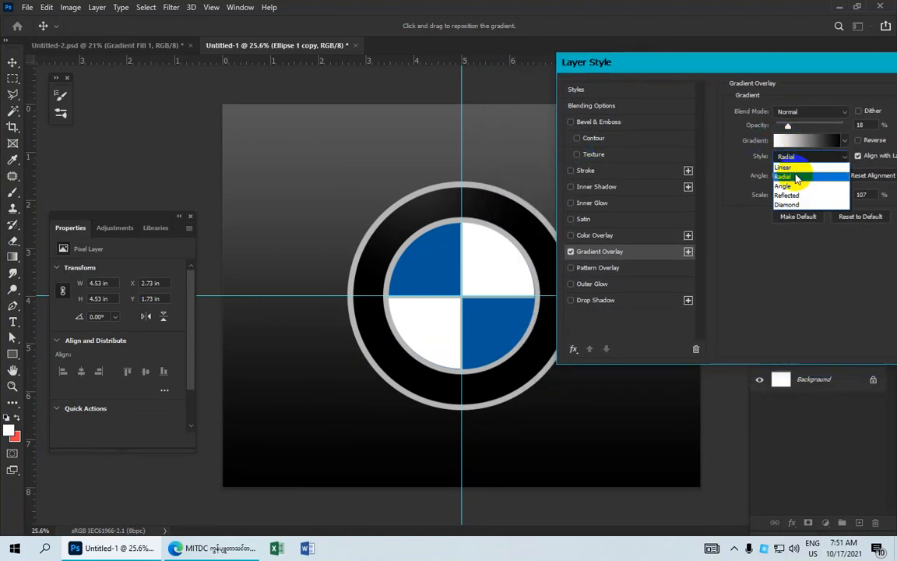
{"action": "left_click", "coordinate": [796, 177]}
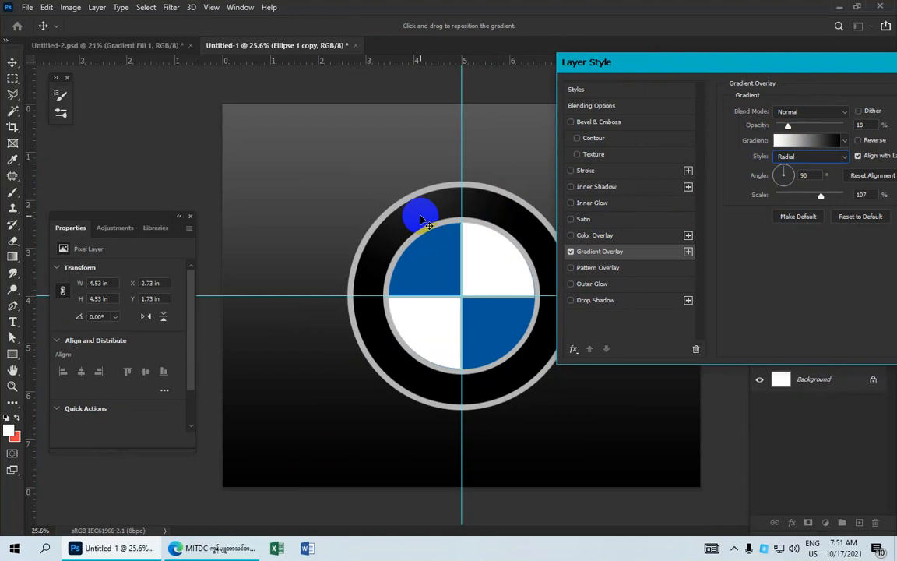
{"action": "left_click_drag", "start_coordinate": [421, 219], "coordinate": [477, 200]}
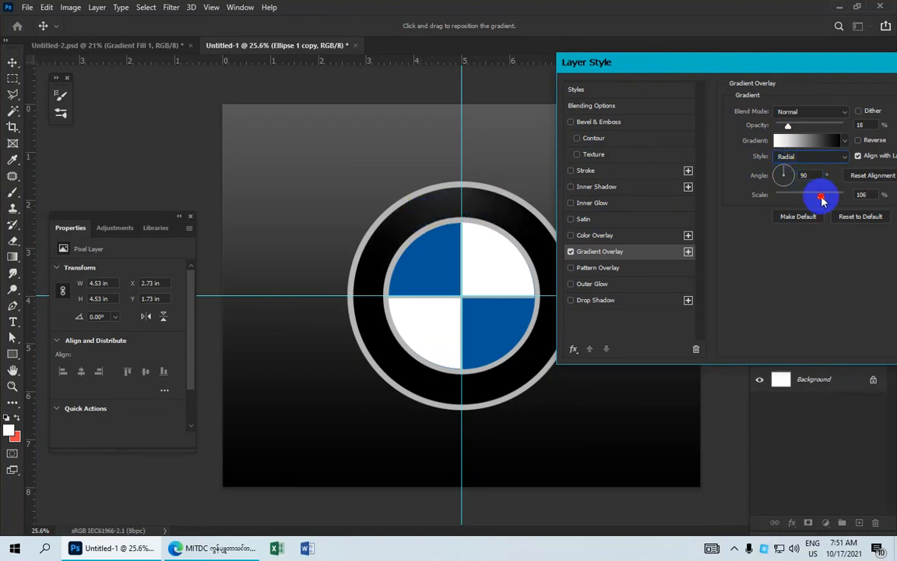
Set the black ring's gradient overlay opacity to 40% and its scale to 107%
{"action": "left_click_drag", "start_coordinate": [822, 200], "coordinate": [817, 195]}
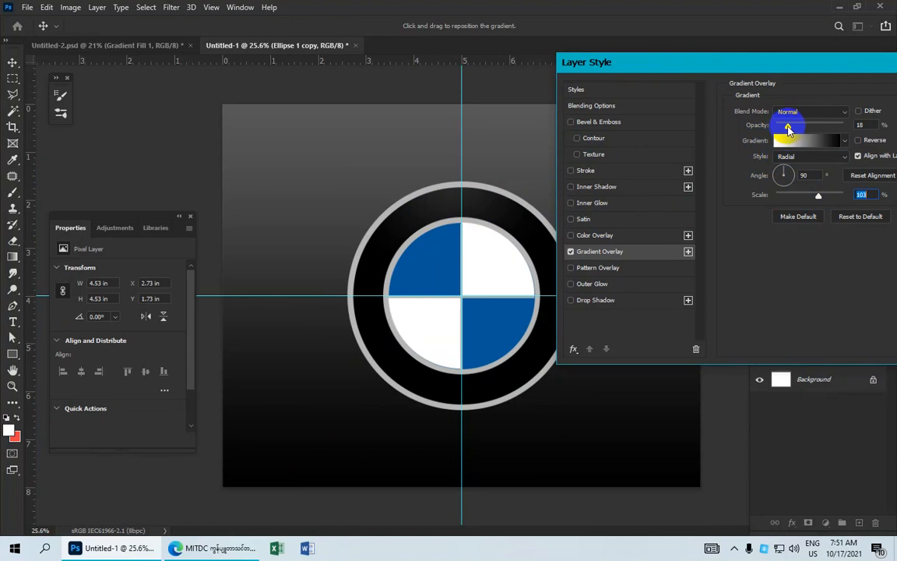
{"action": "left_click_drag", "start_coordinate": [787, 129], "coordinate": [802, 130]}
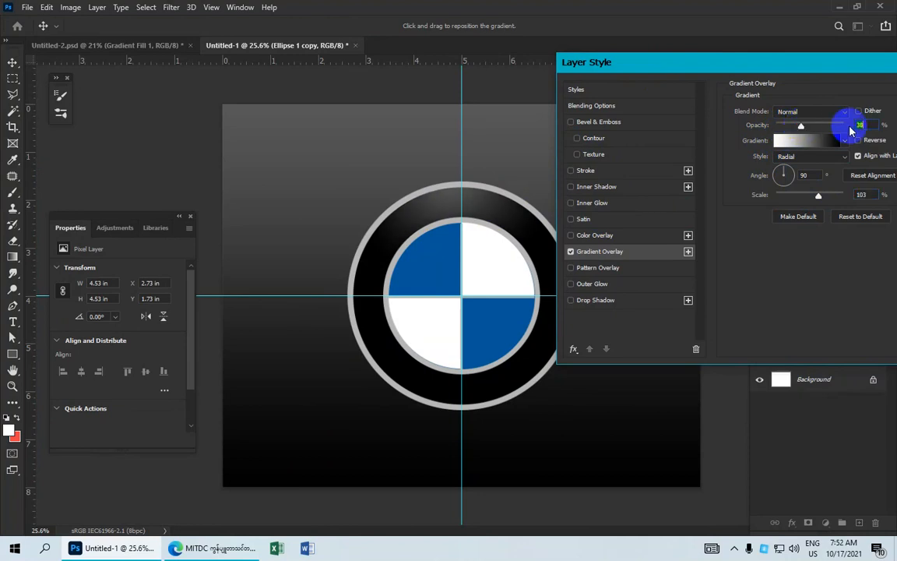
{"action": "type", "text": "40"}
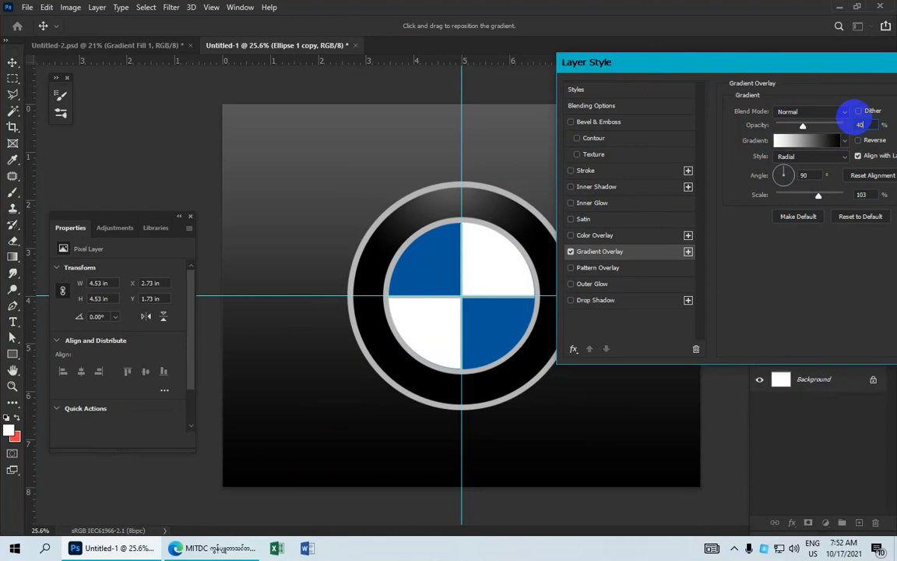
{"action": "left_click", "coordinate": [818, 197]}
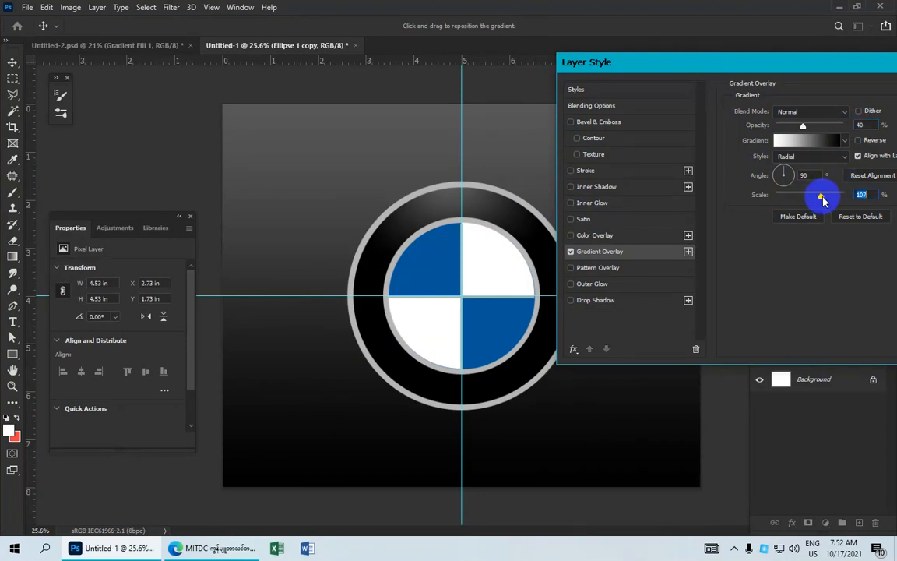
Reposition the radial gradient highlight toward the upper-left part of the black ring
{"action": "left_click_drag", "start_coordinate": [431, 210], "coordinate": [420, 216]}
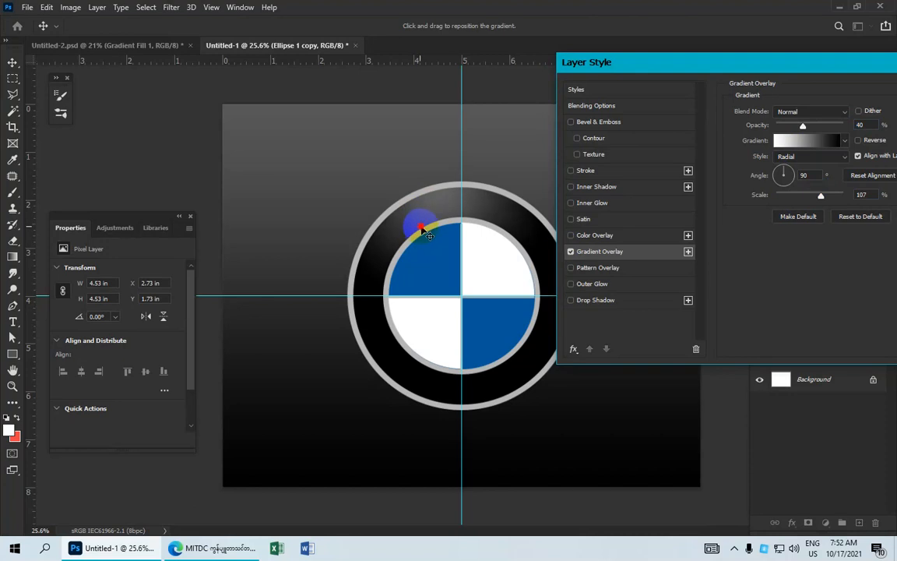
{"action": "mouse_move", "coordinate": [434, 232]}
{"action": "left_mouse_down"}
{"action": "mouse_move", "coordinate": [430, 213]}
{"action": "mouse_move", "coordinate": [437, 221]}
{"action": "mouse_move", "coordinate": [418, 227]}
{"action": "left_mouse_up"}
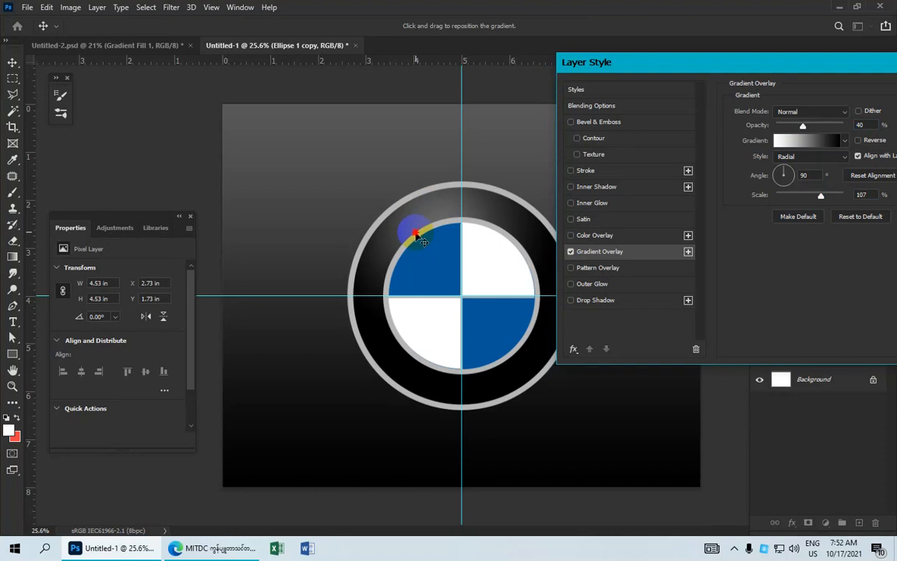
{"action": "left_click_drag", "start_coordinate": [418, 241], "coordinate": [445, 187]}
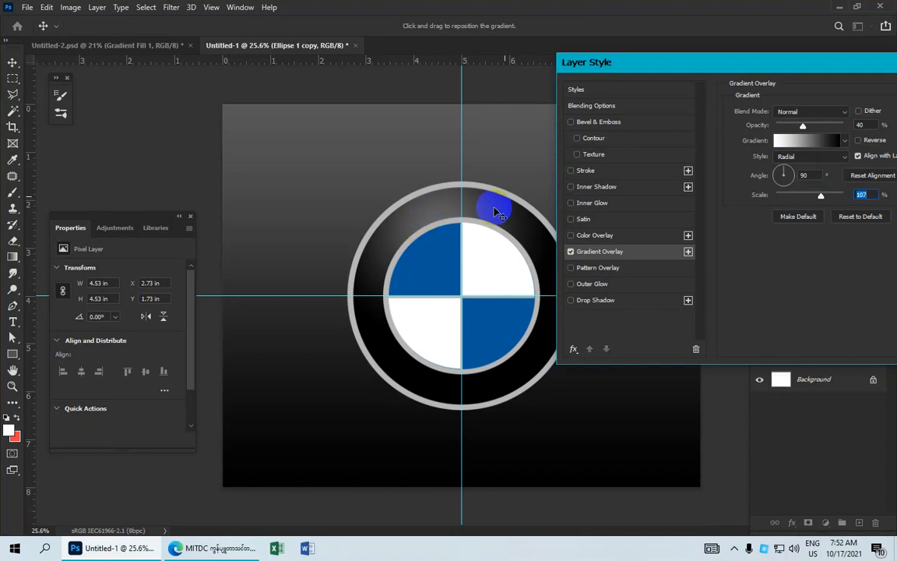
Set the gradient overlay scale to 110% with the angle at 90°
{"action": "left_click_drag", "start_coordinate": [693, 68], "coordinate": [633, 74]}
{"action": "left_click", "coordinate": [760, 201]}
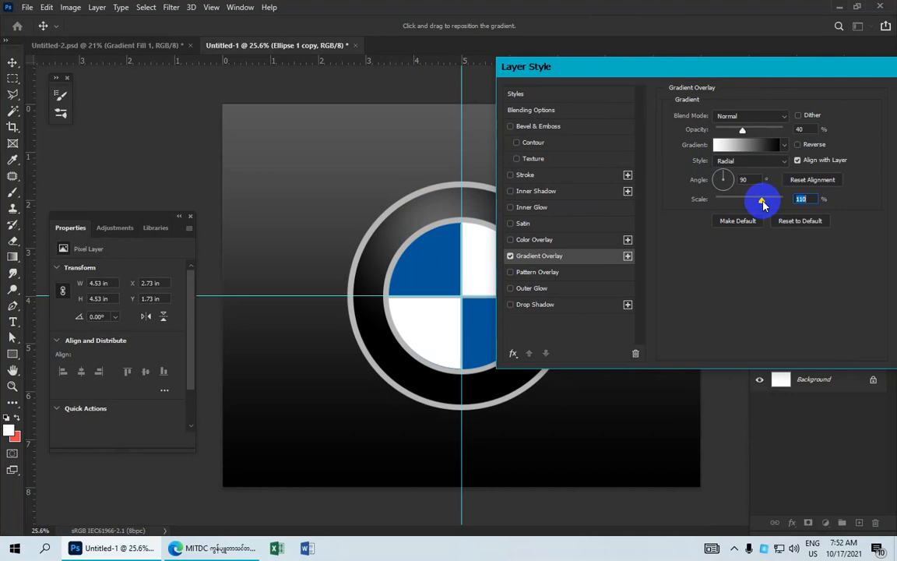
{"action": "left_click", "coordinate": [800, 198]}
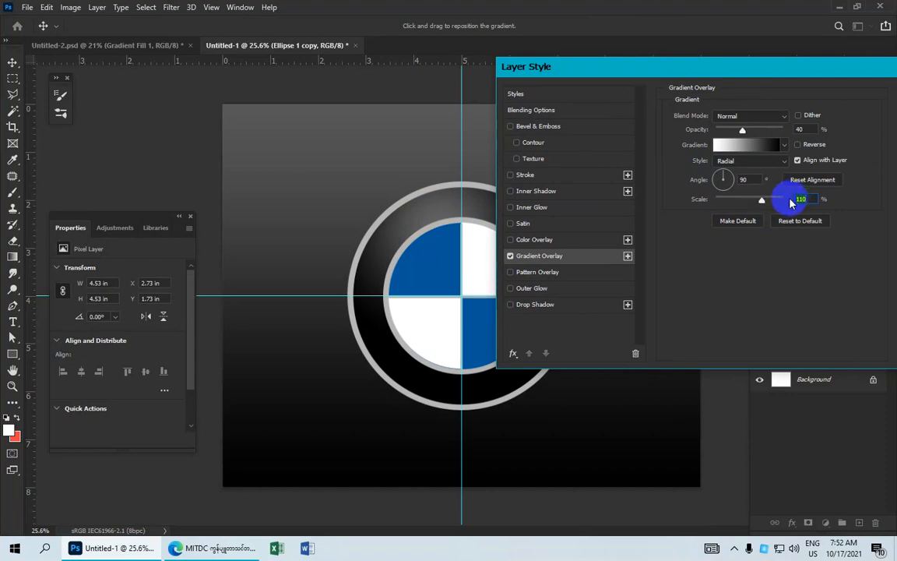
{"action": "left_click", "coordinate": [744, 180]}
{"action": "left_click_drag", "start_coordinate": [748, 180], "coordinate": [737, 180]}
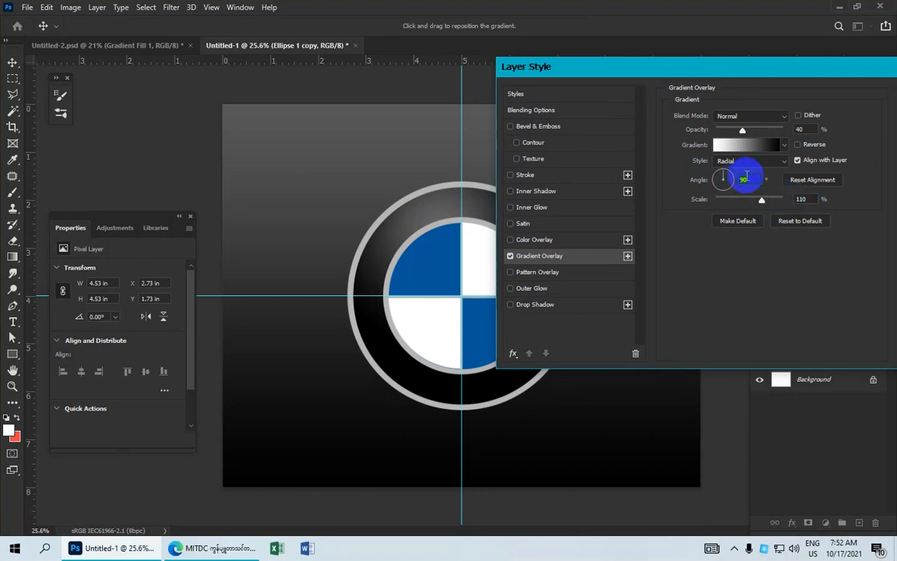
{"action": "left_click_drag", "start_coordinate": [710, 79], "coordinate": [722, 57]}
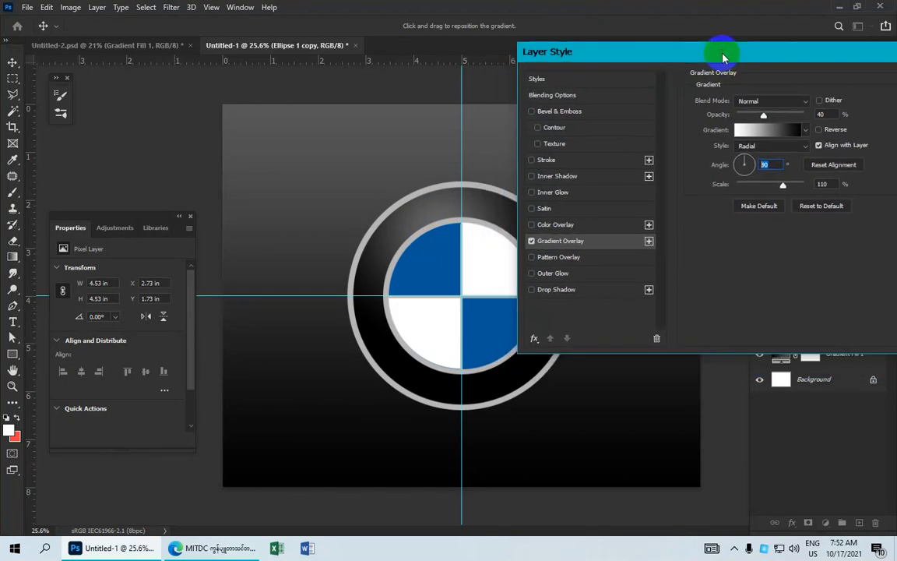
{"action": "left_click", "coordinate": [568, 293]}
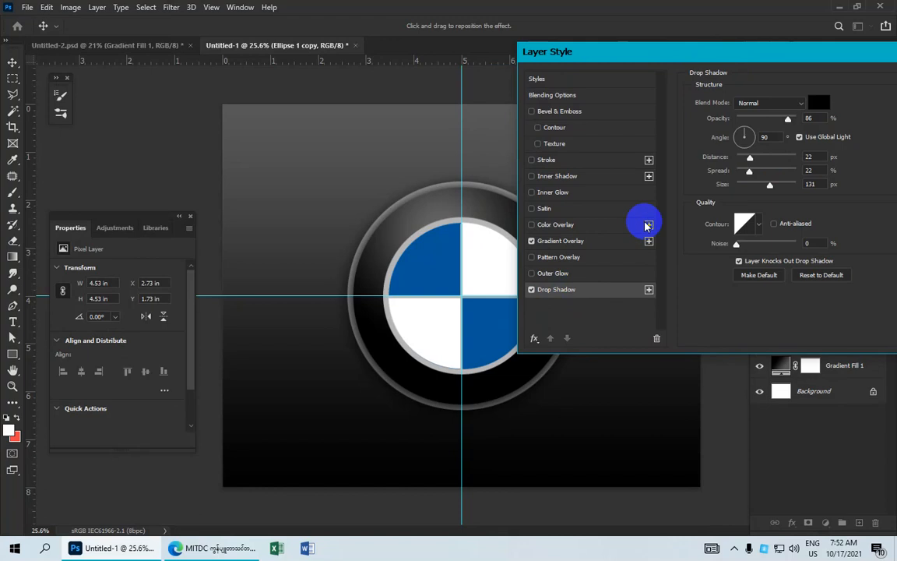
{"action": "scroll", "coordinate": [513, 291], "scroll_direction": "down", "scroll_amount": 1}
{"action": "scroll", "coordinate": [512, 290], "scroll_direction": "up", "scroll_amount": 2}
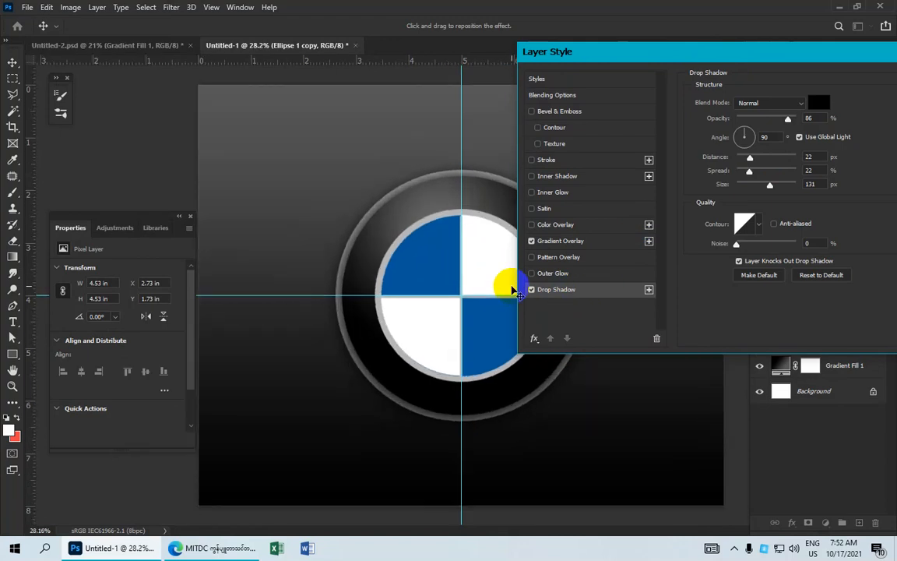
{"action": "scroll", "coordinate": [513, 291], "scroll_direction": "down", "scroll_amount": 1}
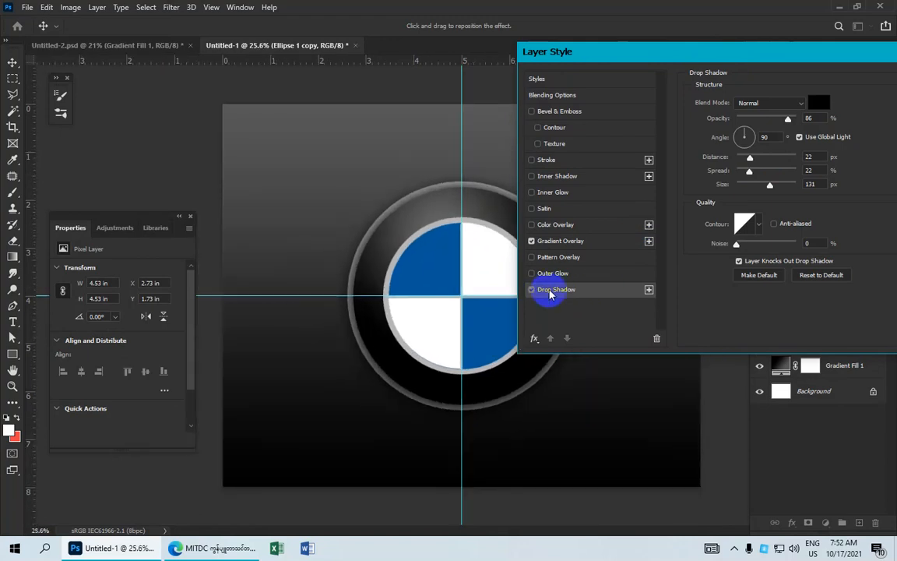
{"action": "left_click", "coordinate": [532, 290]}
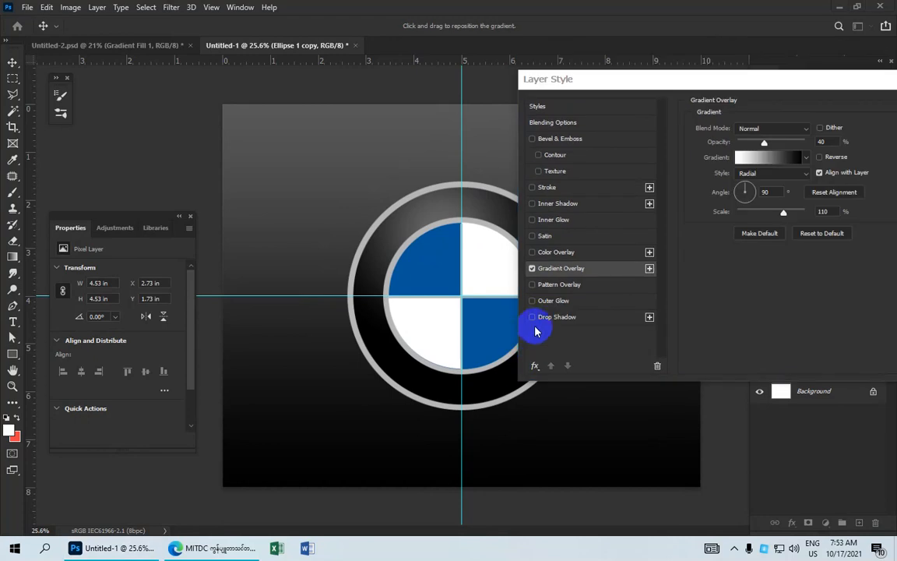
Enable a Drop Shadow on the black ring with 15 px distance, 10% spread and 117 px size
{"action": "left_click", "coordinate": [534, 316]}
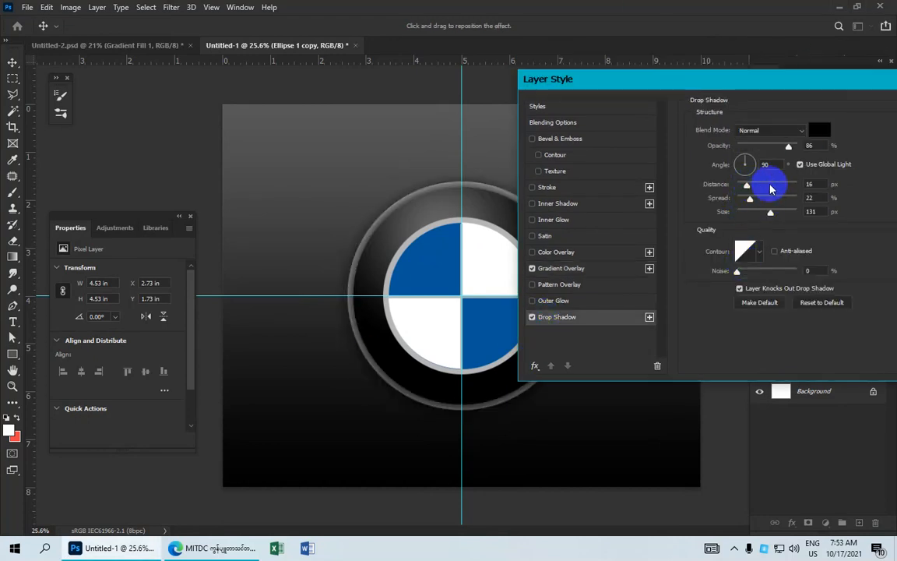
{"action": "left_click", "coordinate": [804, 185]}
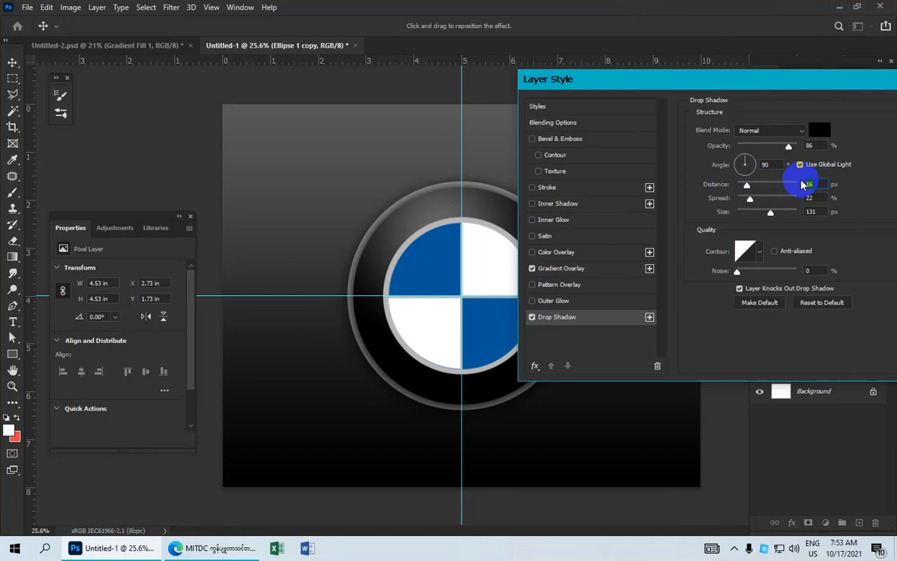
{"action": "type", "text": "15"}
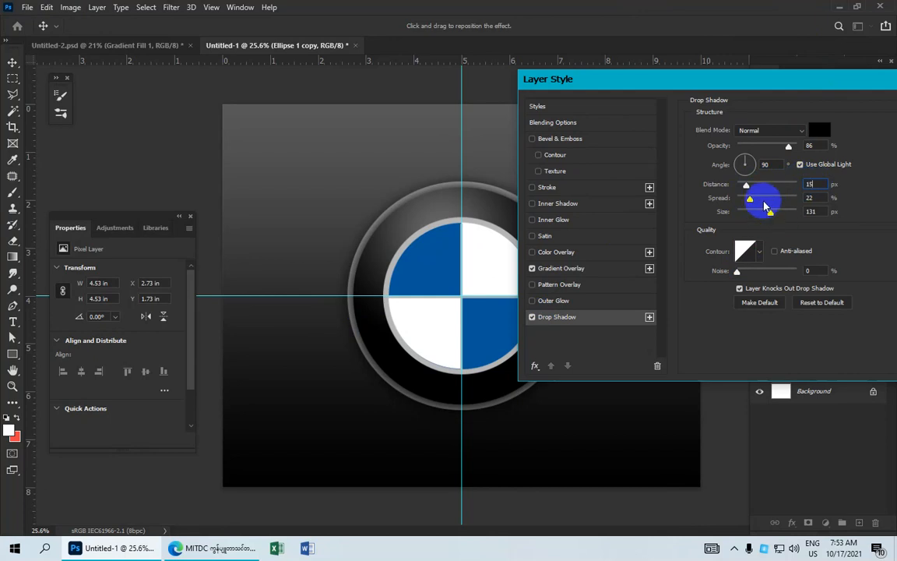
{"action": "left_click_drag", "start_coordinate": [749, 200], "coordinate": [745, 201]}
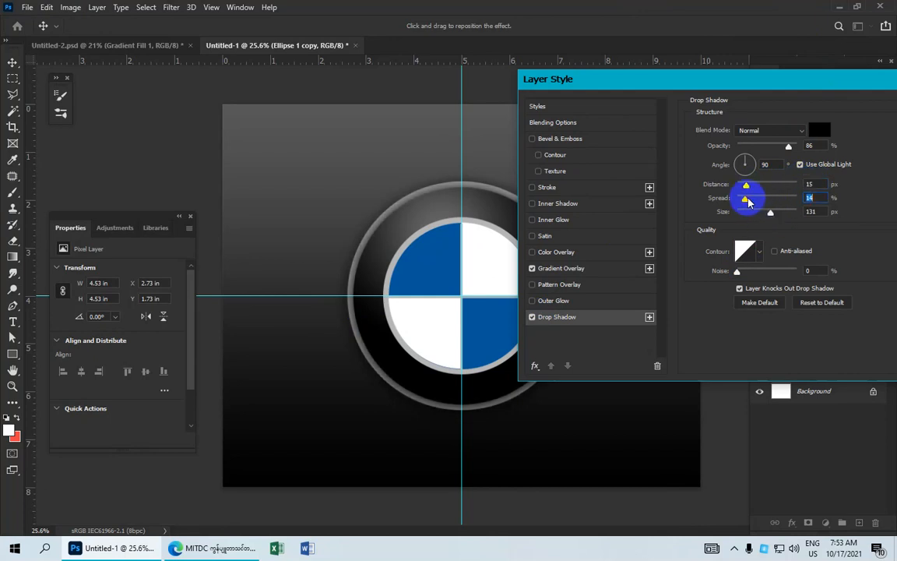
{"action": "left_click", "coordinate": [821, 197]}
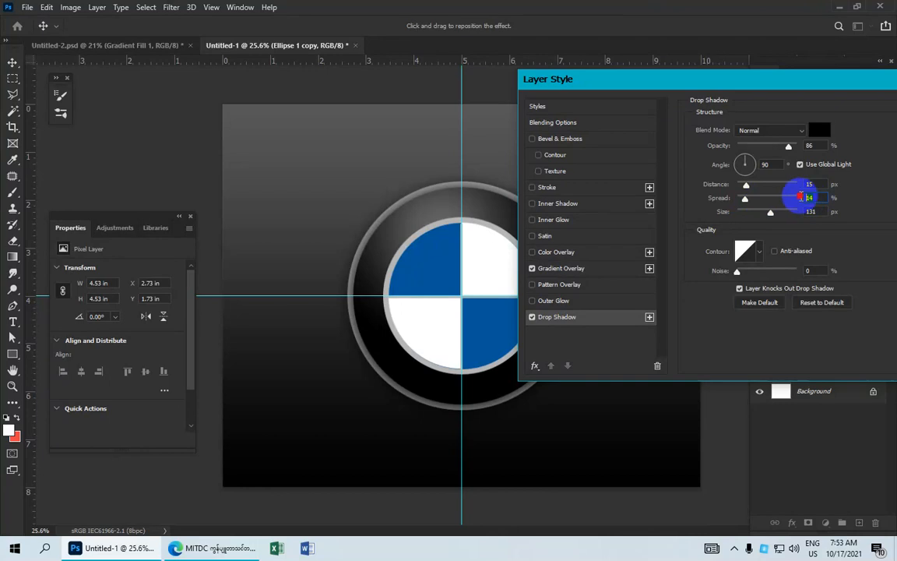
{"action": "type", "text": "10"}
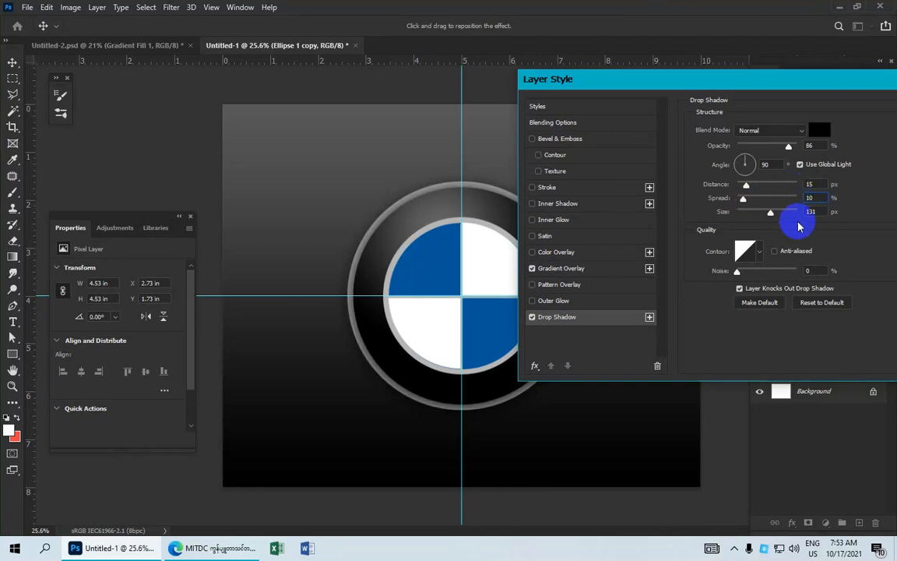
{"action": "left_click_drag", "start_coordinate": [771, 212], "coordinate": [769, 213]}
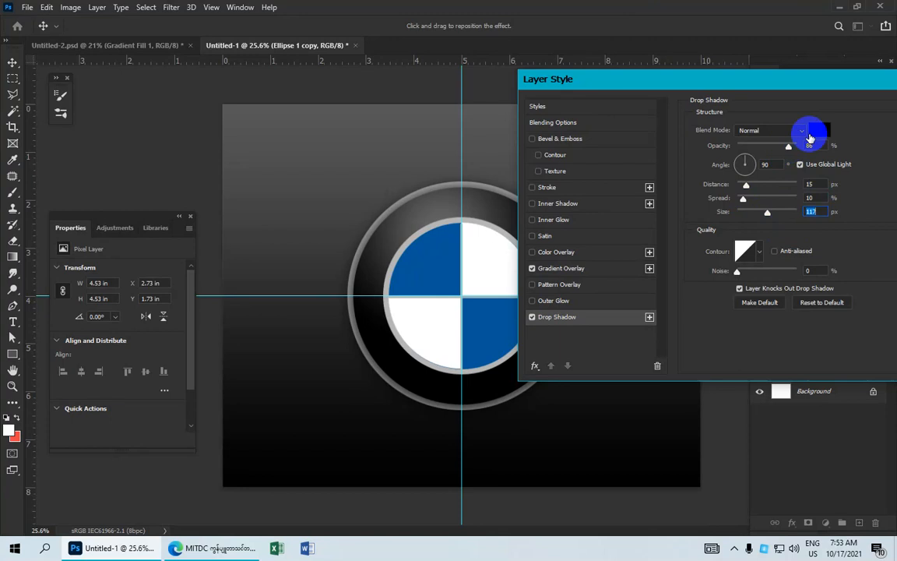
Use black (000000) as the drop shadow color and set its opacity to 35%
{"action": "left_click", "coordinate": [817, 130]}
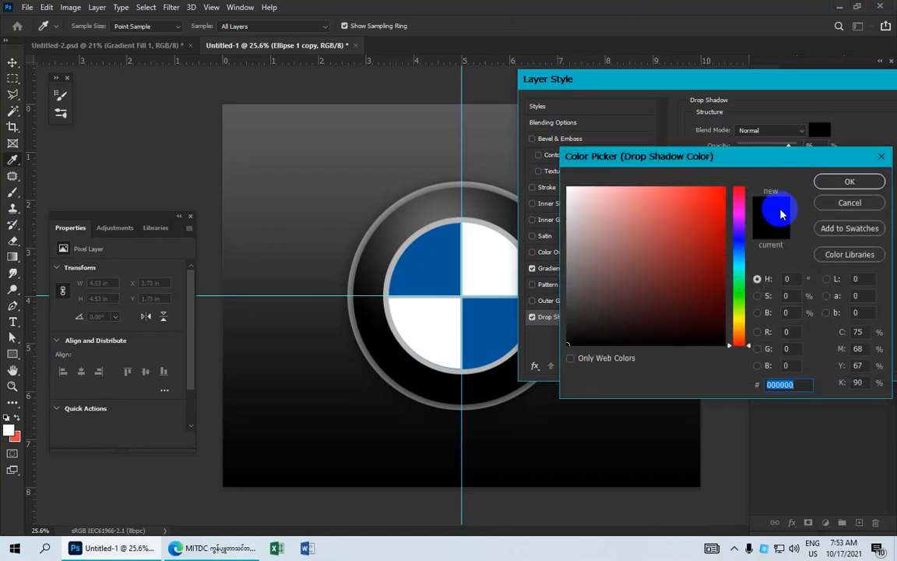
{"action": "left_click", "coordinate": [829, 182]}
{"action": "left_click_drag", "start_coordinate": [788, 149], "coordinate": [764, 149]}
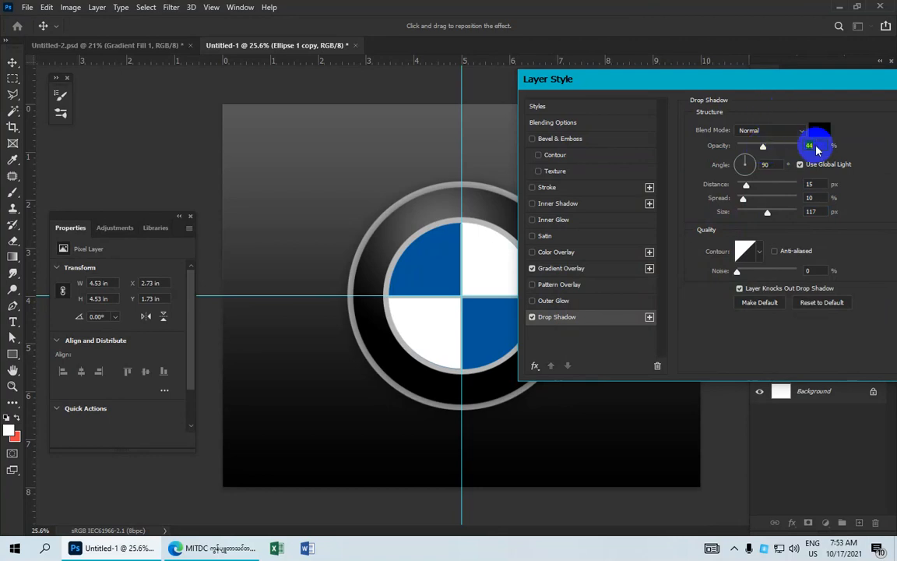
{"action": "left_click_drag", "start_coordinate": [765, 147], "coordinate": [759, 146]}
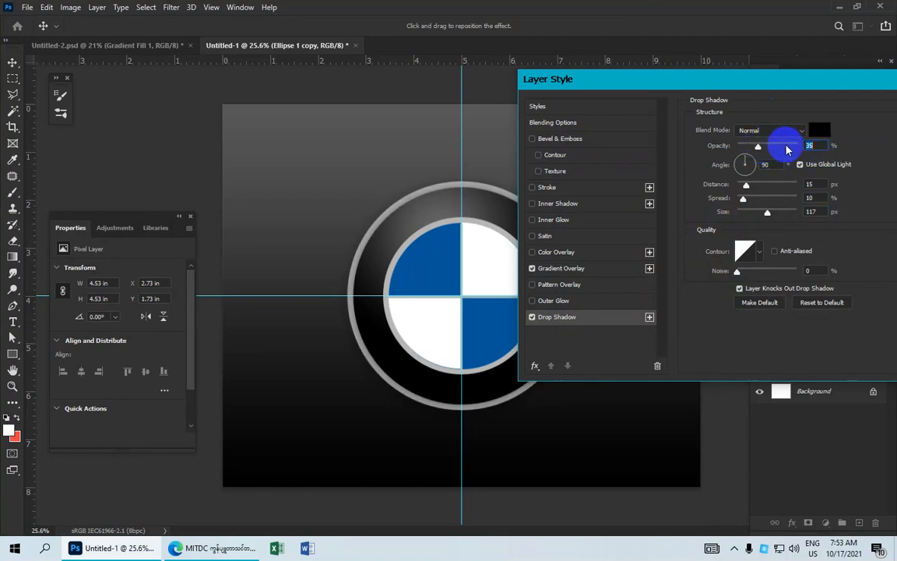
{"action": "left_click", "coordinate": [810, 146]}
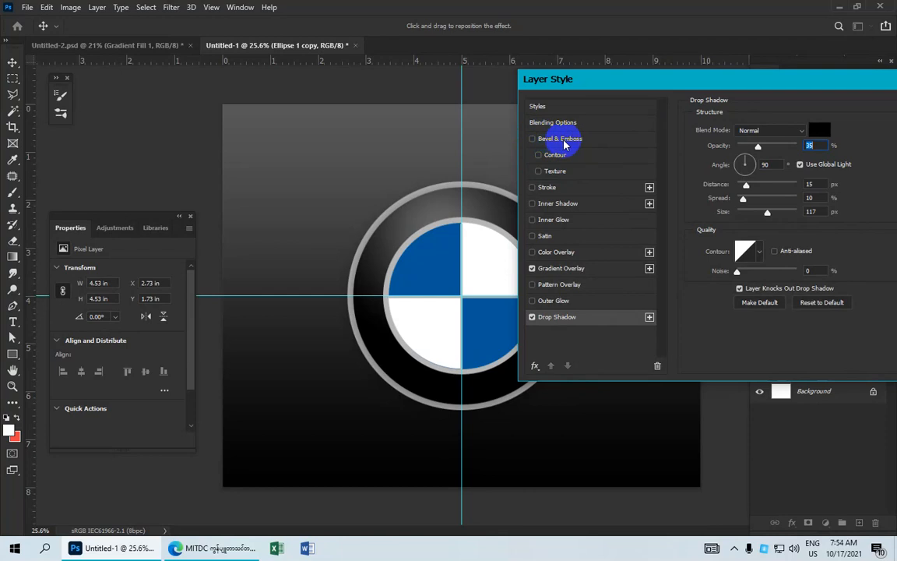
Enable Bevel & Emboss with Contour on the black ring, using the Outer Bevel style and Smooth technique
{"action": "left_click", "coordinate": [532, 140]}
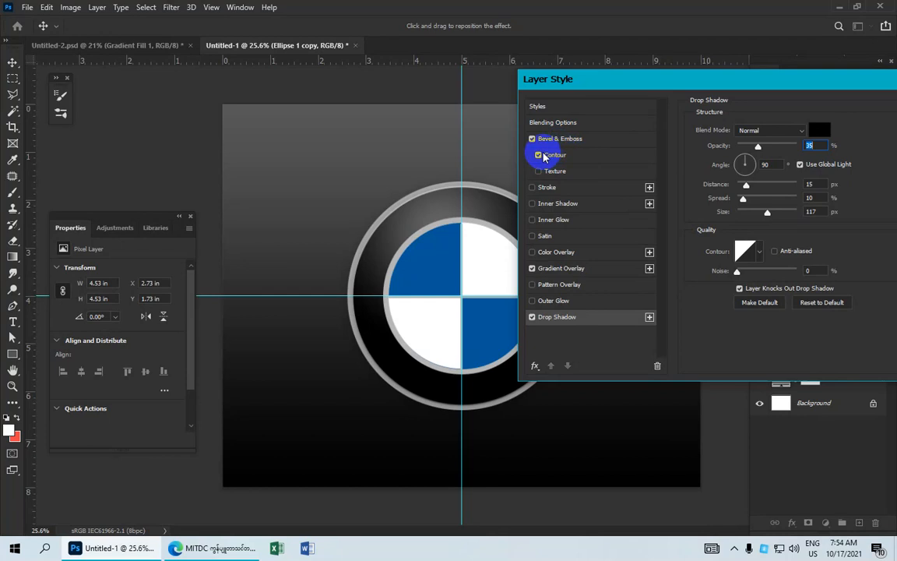
{"action": "left_click", "coordinate": [564, 144]}
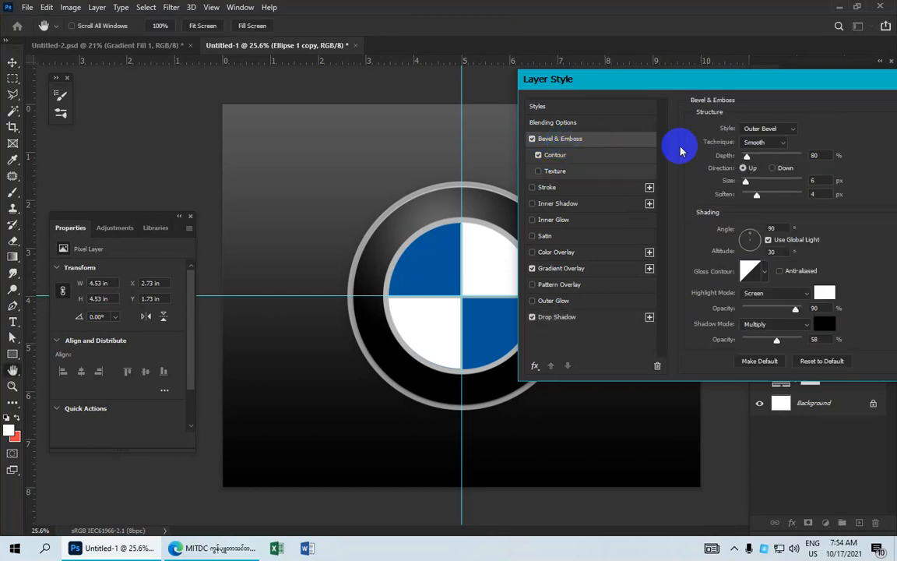
{"action": "left_click", "coordinate": [773, 133]}
{"action": "left_click", "coordinate": [771, 137]}
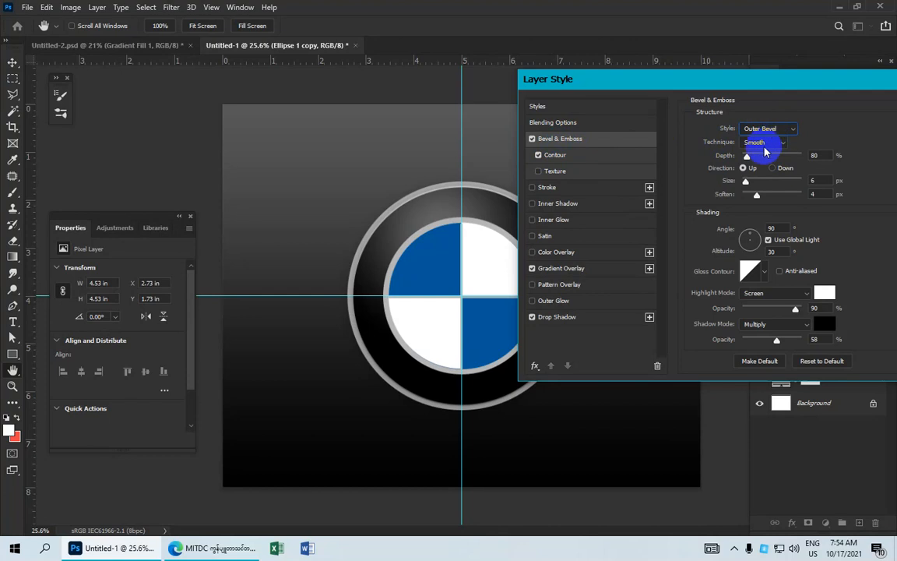
{"action": "left_click", "coordinate": [764, 146]}
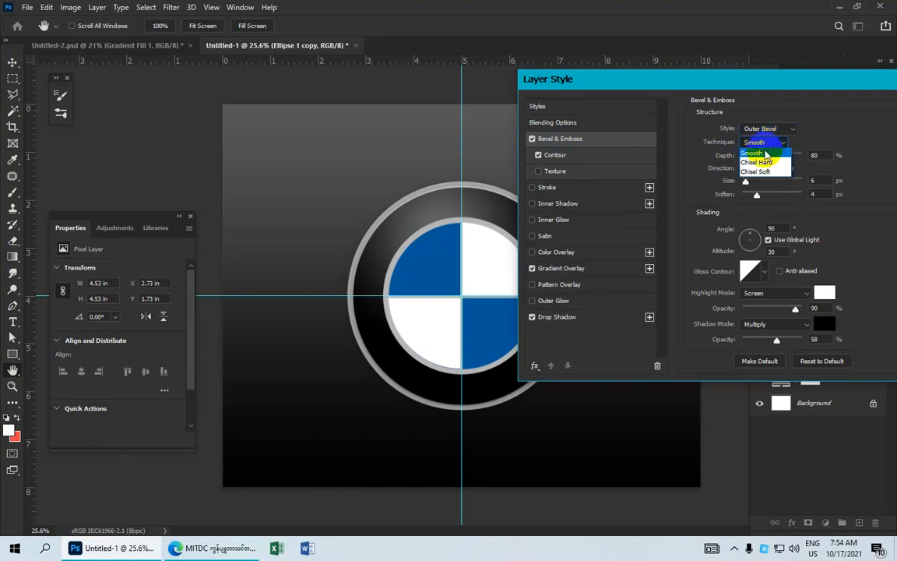
{"action": "left_click", "coordinate": [760, 153]}
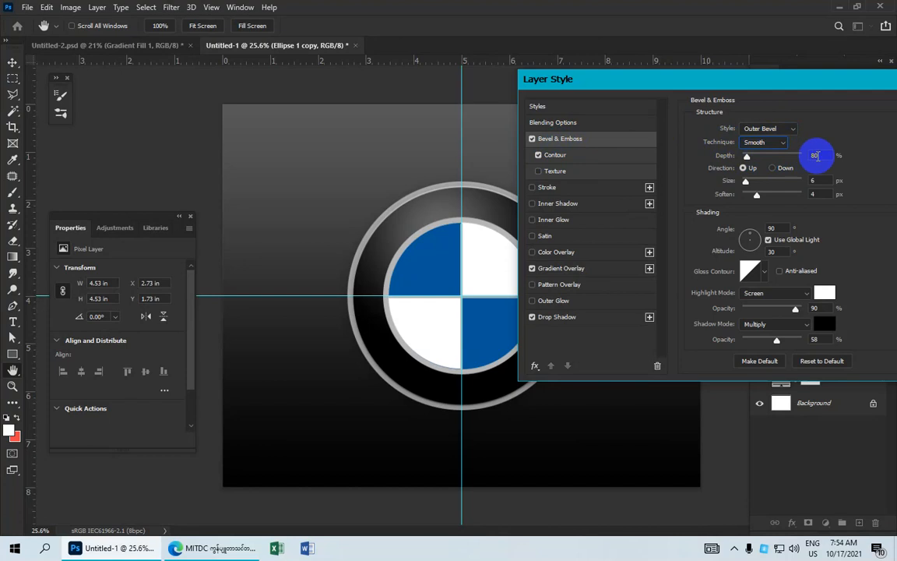
Use a bevel depth of 80%, a size of 6 px and a soften value of 4 px
{"action": "left_click", "coordinate": [821, 155]}
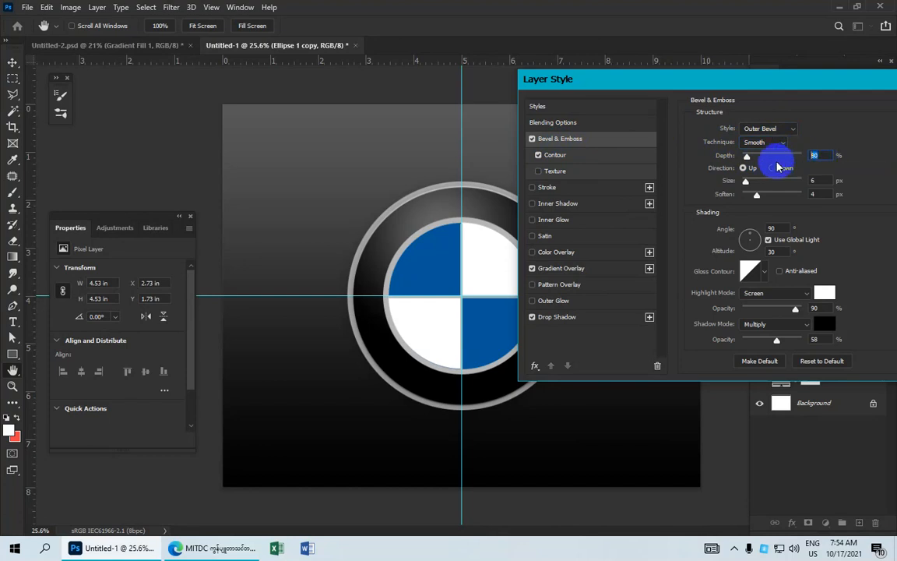
{"action": "left_click", "coordinate": [821, 153]}
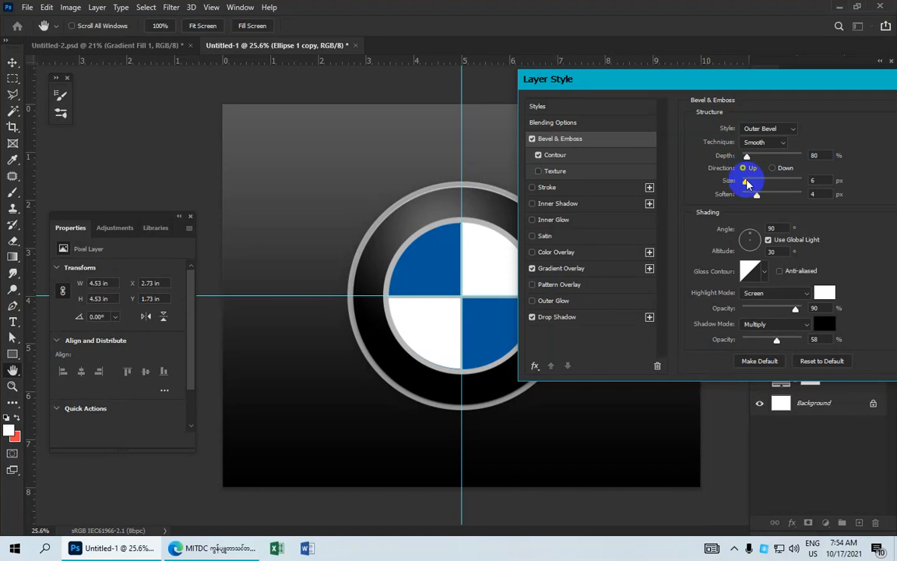
{"action": "left_click", "coordinate": [815, 180]}
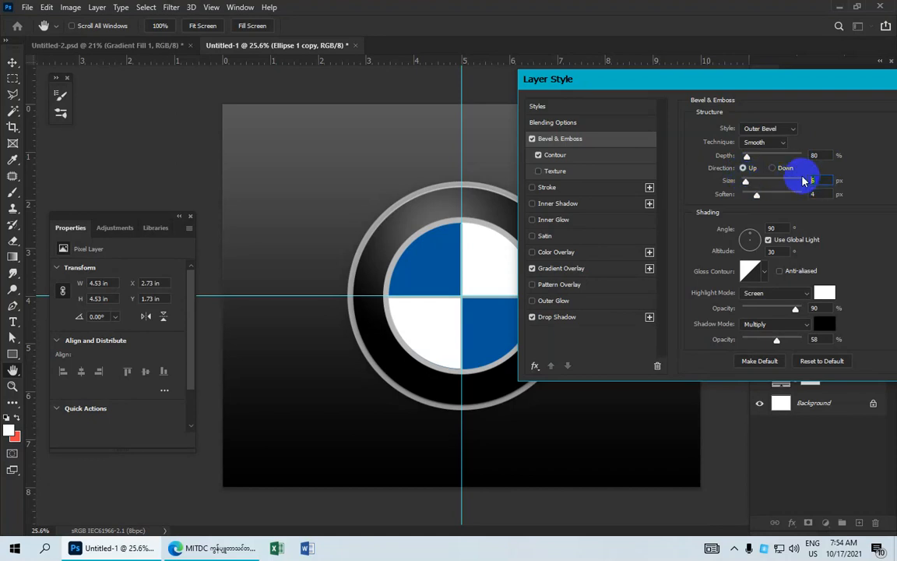
{"action": "left_click", "coordinate": [820, 192]}
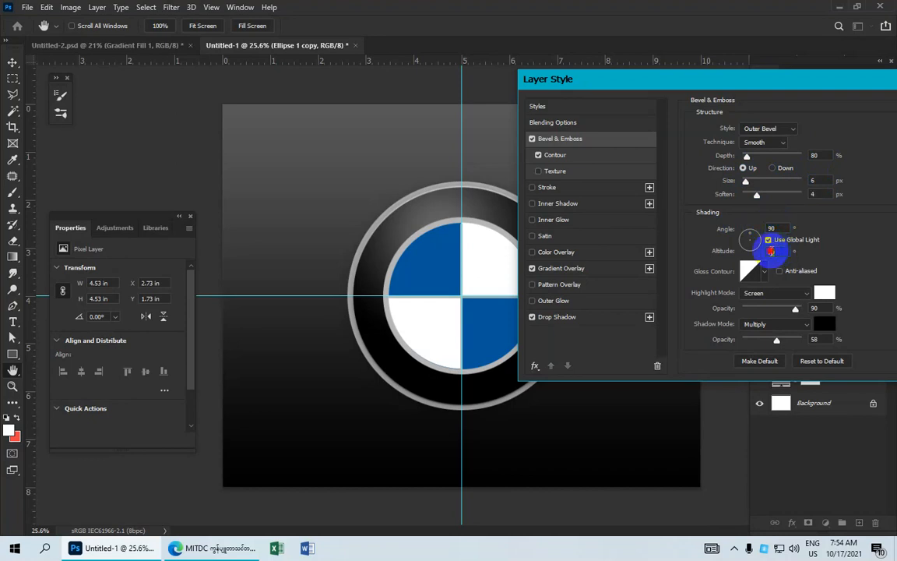
Use a 30° bevel altitude and a white (ffffff) highlight on the black ring, with highlight opacity set to 82%
{"action": "left_click", "coordinate": [762, 253]}
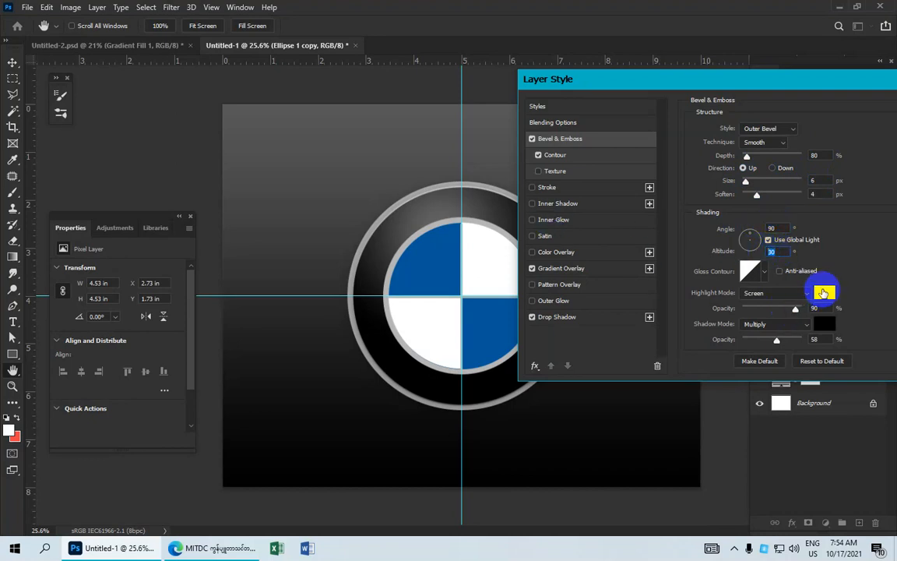
{"action": "left_click", "coordinate": [823, 293]}
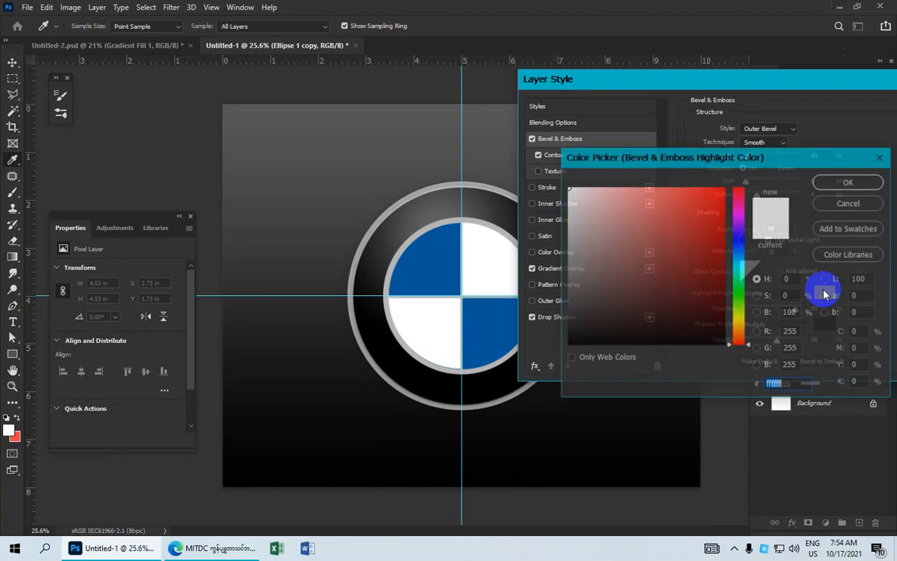
{"action": "left_click", "coordinate": [844, 181]}
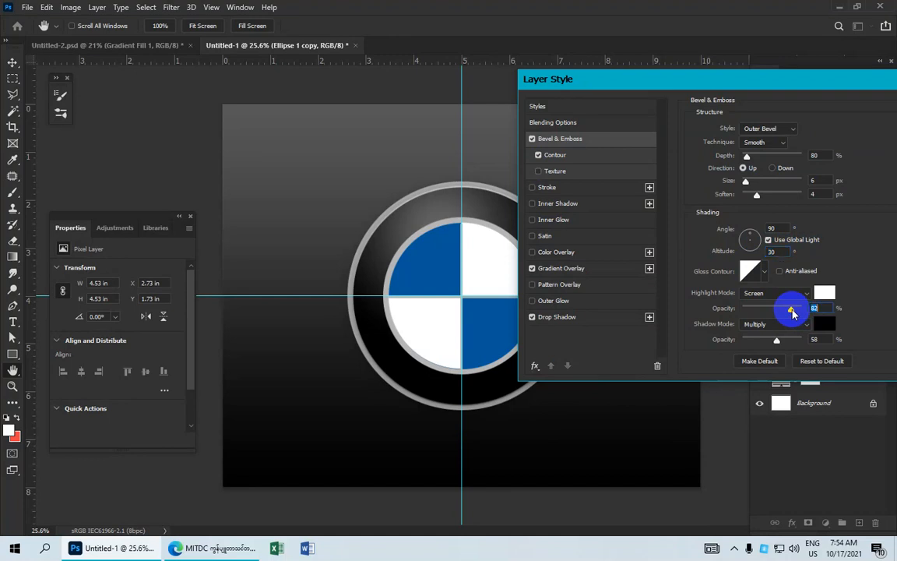
Give the ring's bevel a black (000000) shadow in Multiply mode at 54% opacity
{"action": "left_click", "coordinate": [824, 327]}
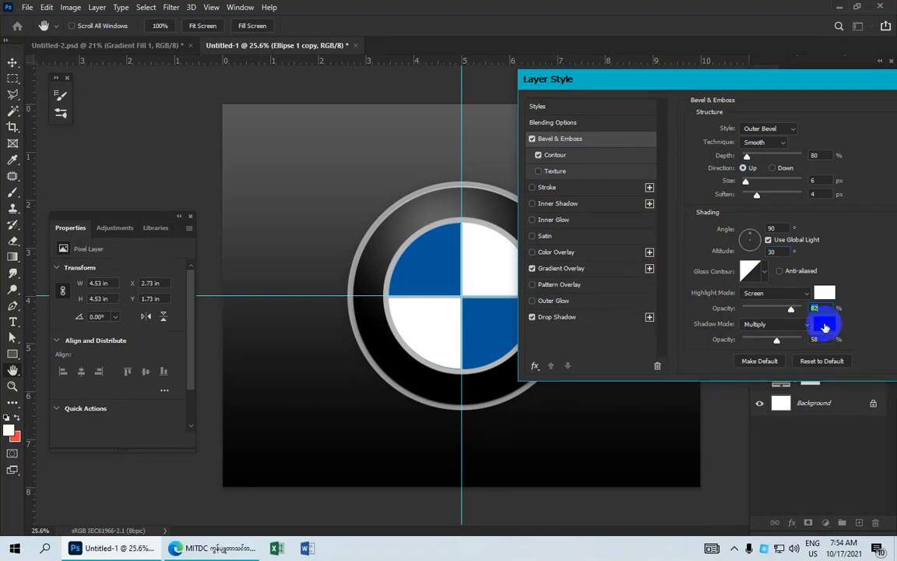
{"action": "left_click", "coordinate": [823, 327]}
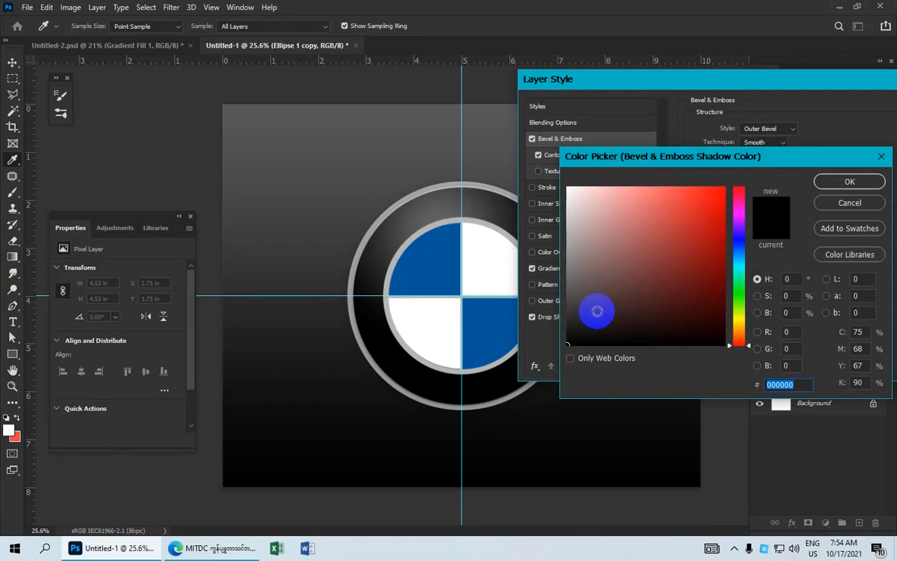
{"action": "left_click", "coordinate": [845, 180]}
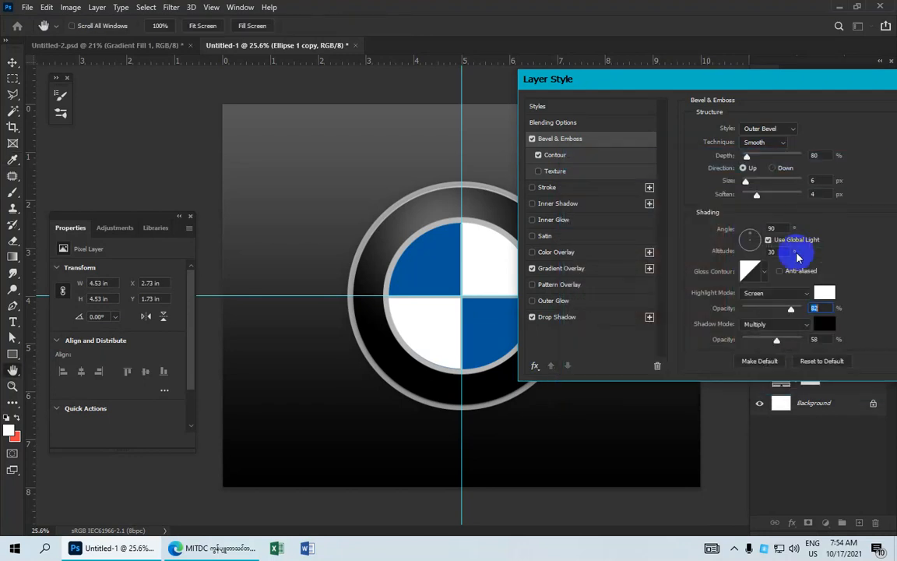
{"action": "left_click", "coordinate": [772, 327]}
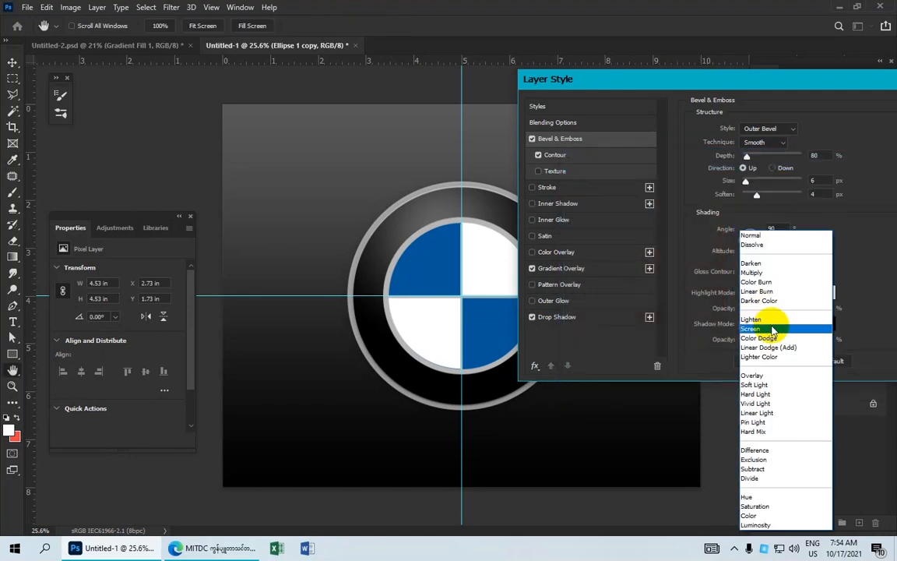
{"action": "left_click", "coordinate": [755, 272]}
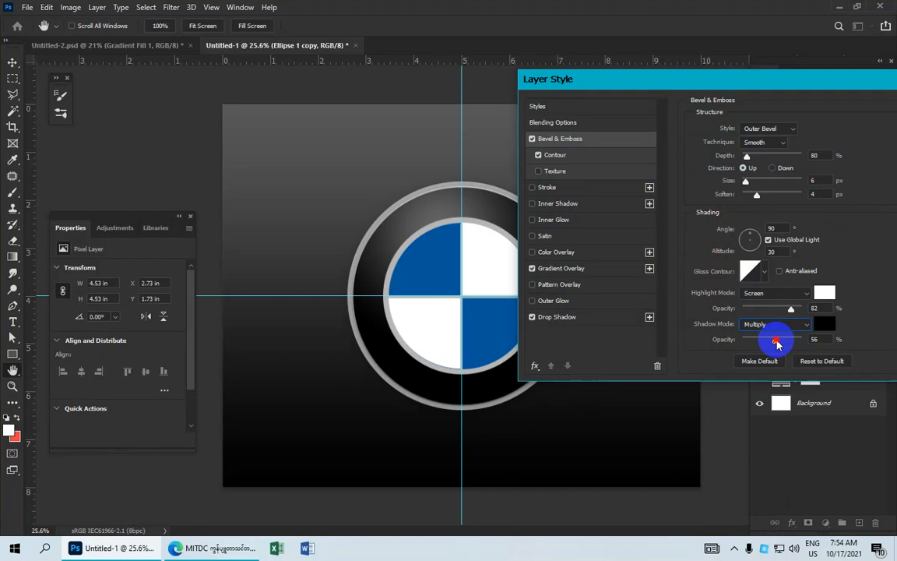
{"action": "left_click_drag", "start_coordinate": [776, 344], "coordinate": [775, 340]}
{"action": "double_click", "coordinate": [826, 339]}
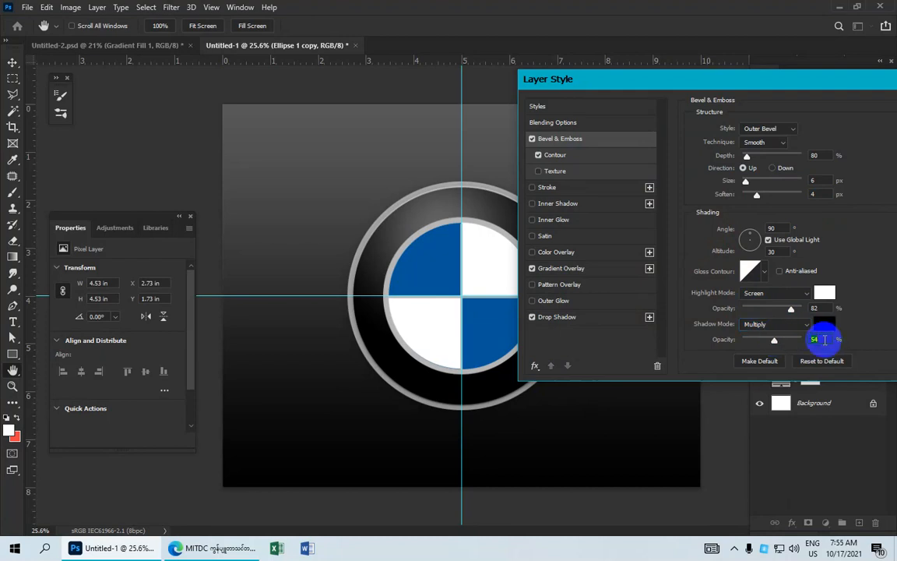
{"action": "left_click", "coordinate": [570, 157]}
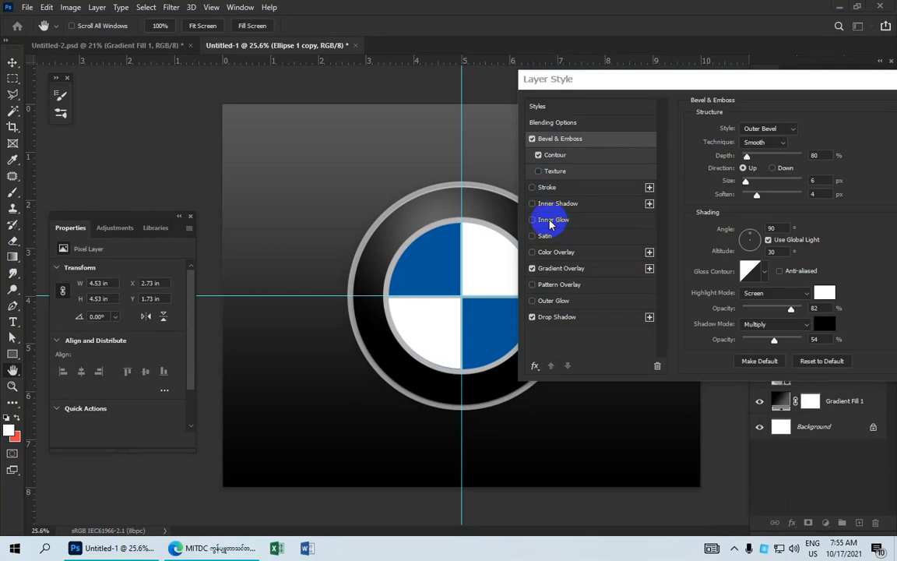
Enable an Inner Glow on the black ring with a solid black-to-white gradient at 100% smoothness
{"action": "left_click", "coordinate": [551, 221]}
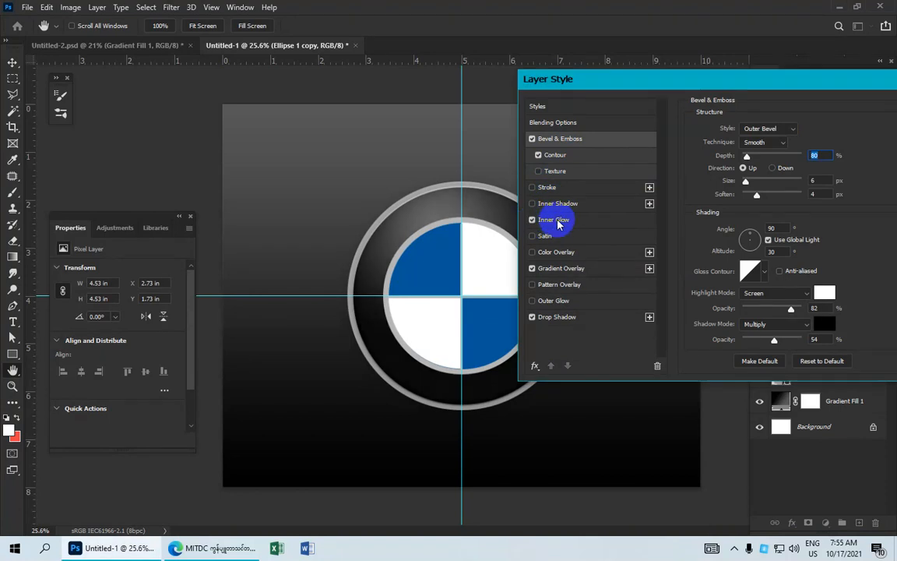
{"action": "left_click", "coordinate": [755, 172]}
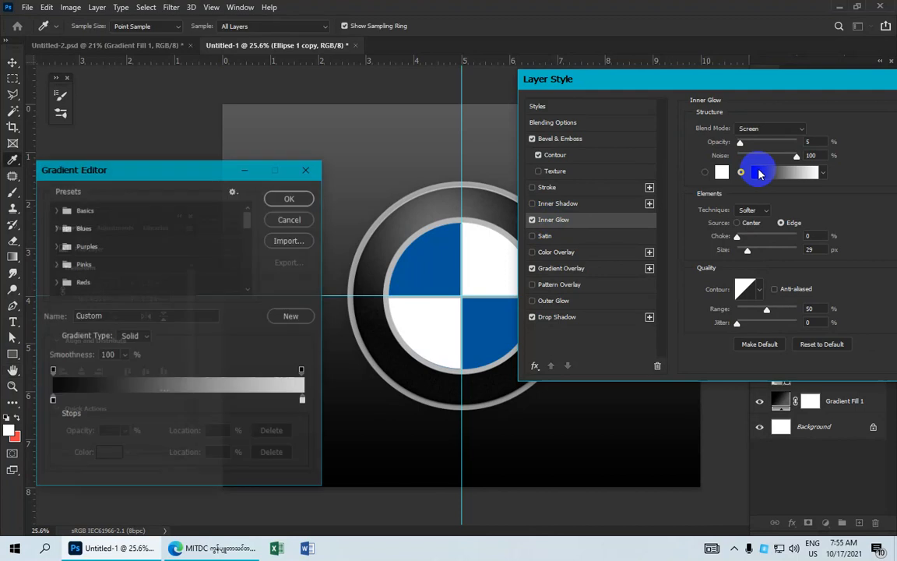
{"action": "left_click", "coordinate": [52, 400]}
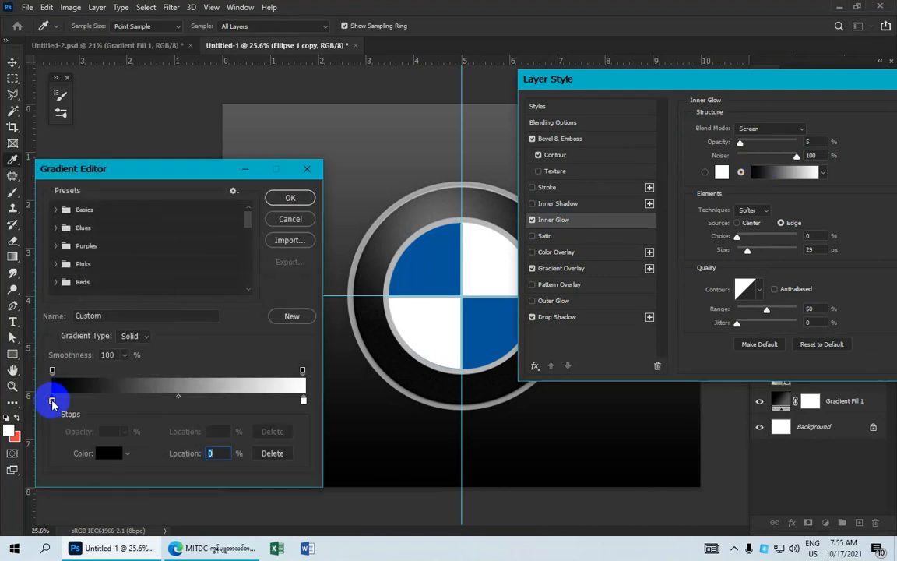
{"action": "left_click", "coordinate": [303, 401]}
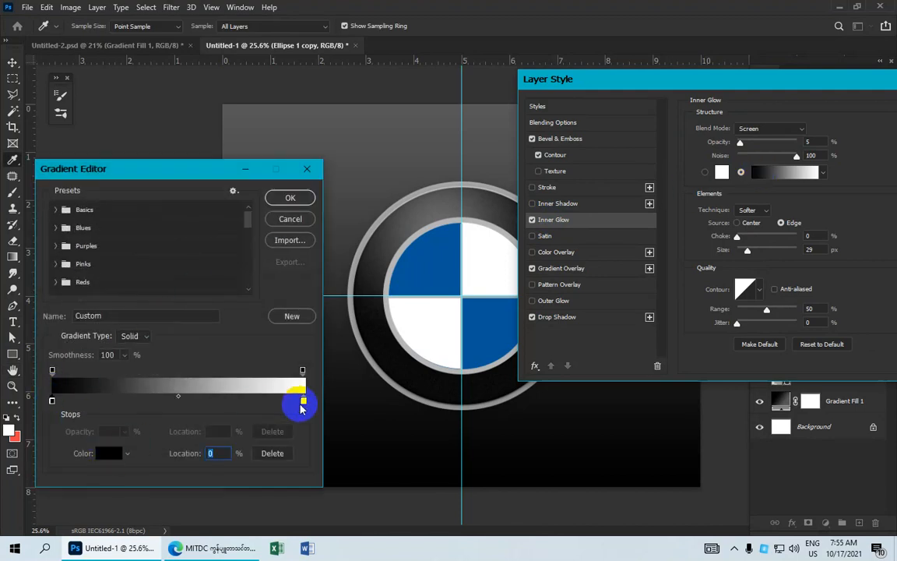
{"action": "left_click", "coordinate": [303, 401]}
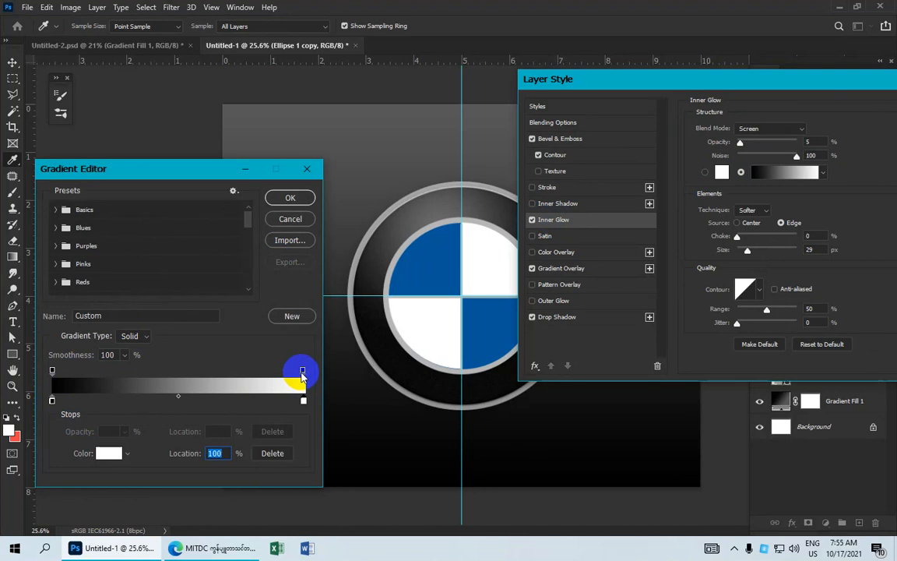
{"action": "left_click", "coordinate": [303, 371]}
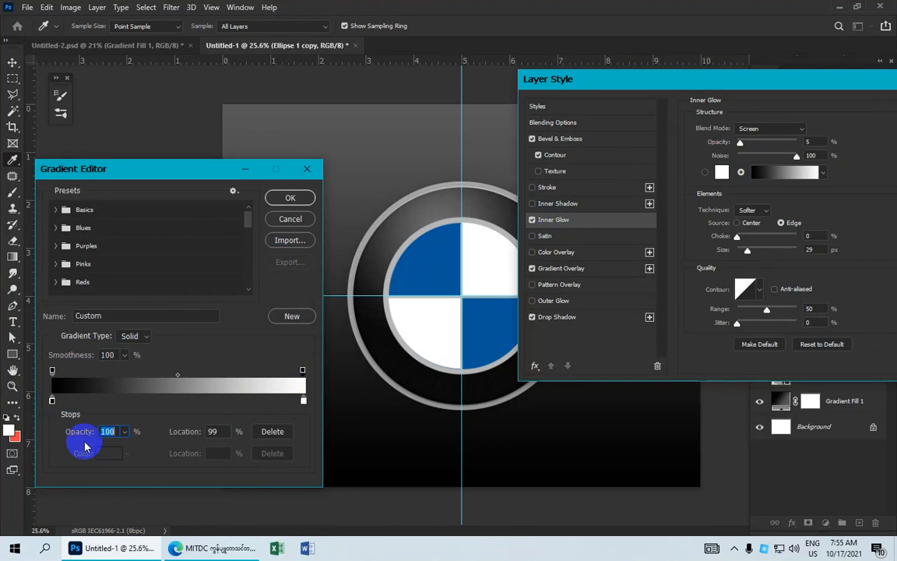
{"action": "left_click", "coordinate": [290, 197]}
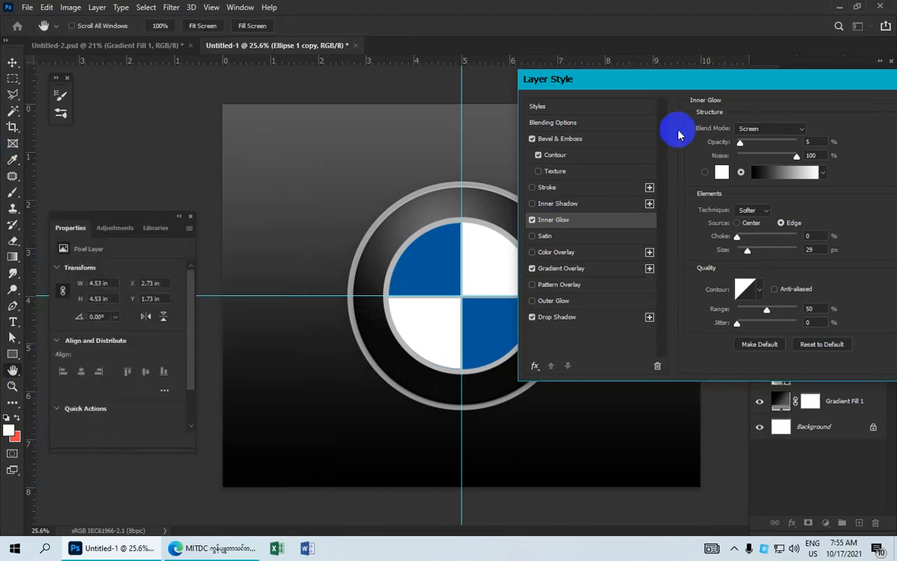
Use Screen blending, 5% opacity and 100% noise for the ring's inner glow, and apply the layer style
{"action": "left_click", "coordinate": [744, 148]}
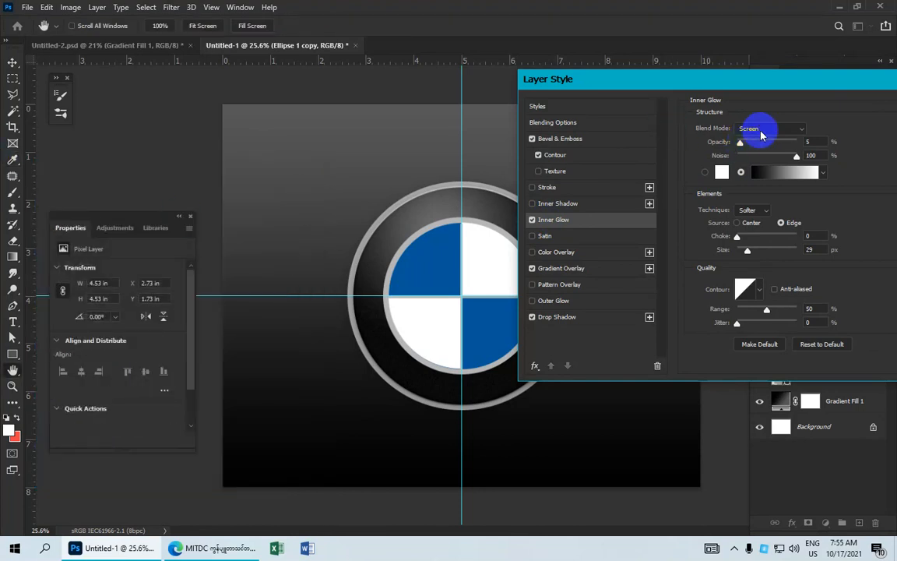
{"action": "left_click", "coordinate": [766, 129]}
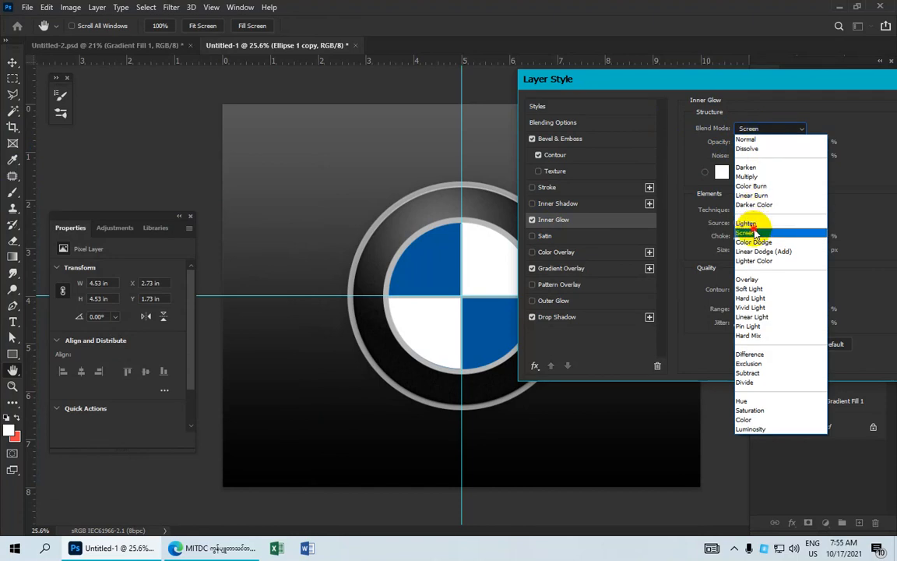
{"action": "left_click", "coordinate": [751, 230]}
{"action": "left_click", "coordinate": [796, 157]}
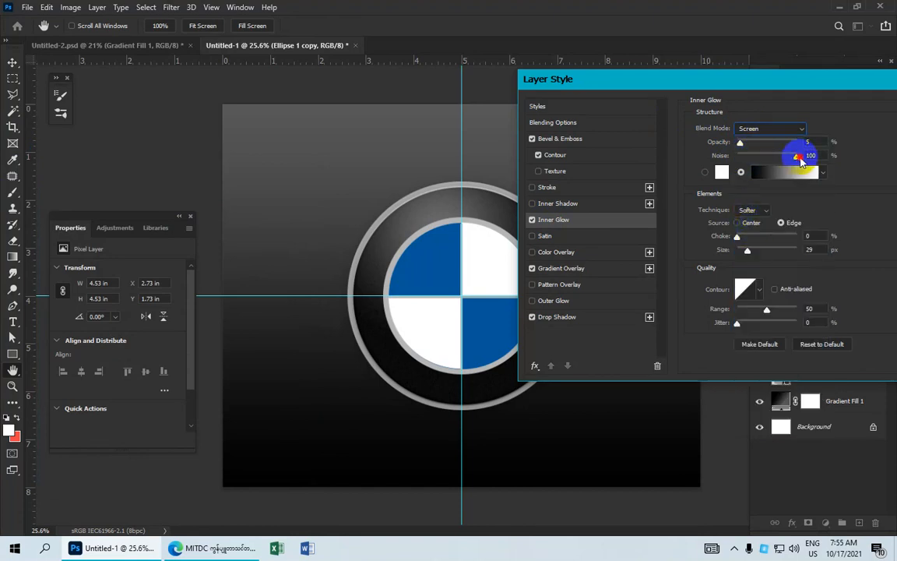
{"action": "left_click", "coordinate": [740, 144]}
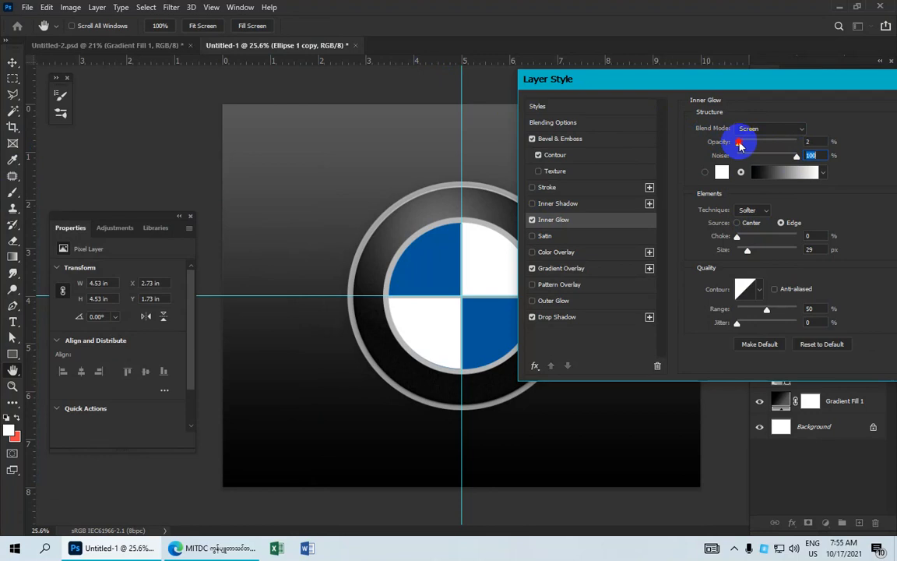
{"action": "mouse_move", "coordinate": [741, 145]}
{"action": "left_mouse_down"}
{"action": "mouse_move", "coordinate": [752, 146]}
{"action": "mouse_move", "coordinate": [745, 145]}
{"action": "left_mouse_up"}
{"action": "left_click", "coordinate": [819, 146]}
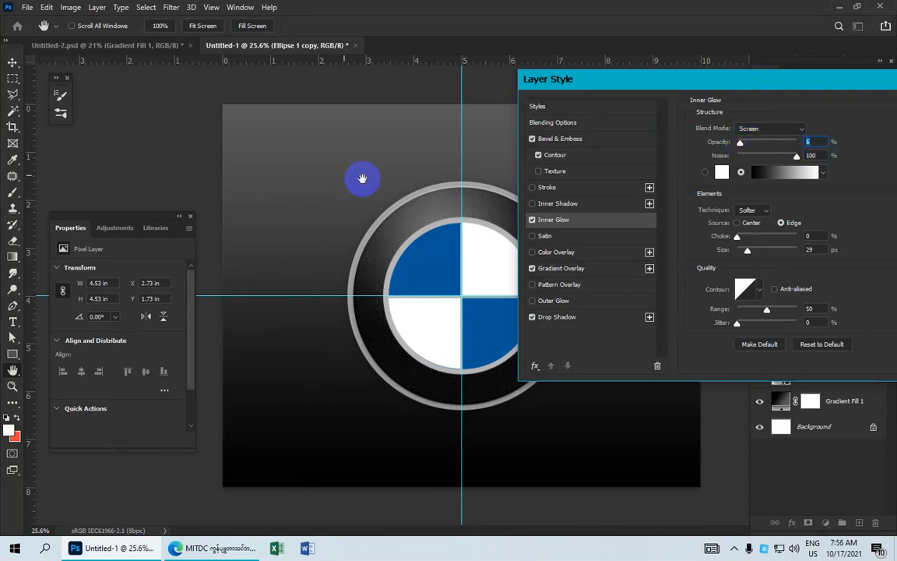
{"action": "left_click_drag", "start_coordinate": [691, 90], "coordinate": [628, 88]}
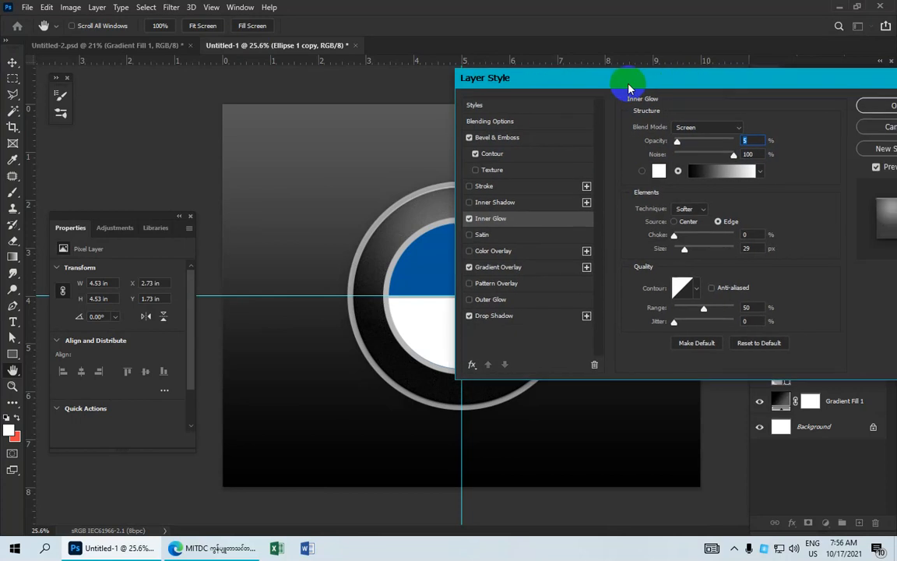
{"action": "left_click", "coordinate": [871, 106]}
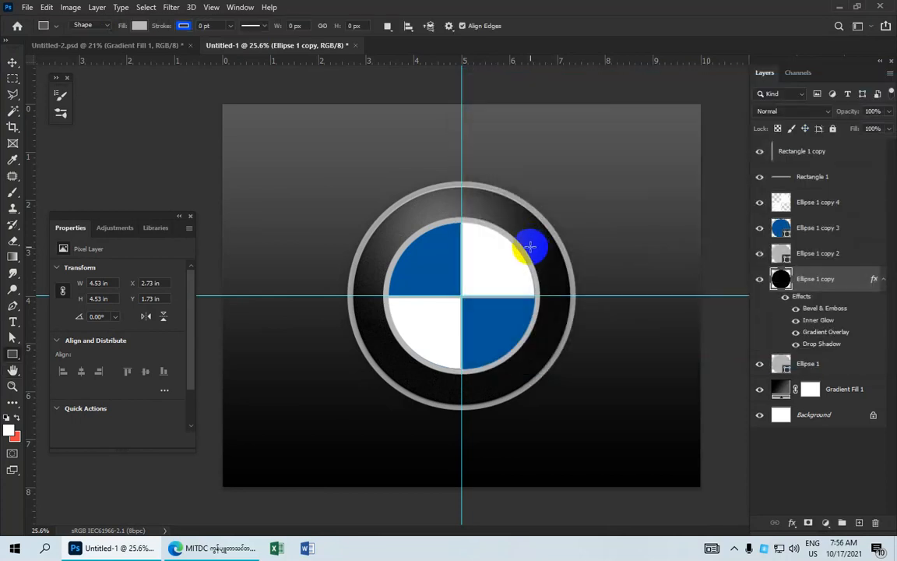
Rasterize the blue circle layer, Ellipse 1 copy 3
{"action": "left_click", "coordinate": [824, 229]}
{"action": "right_click", "coordinate": [824, 230]}
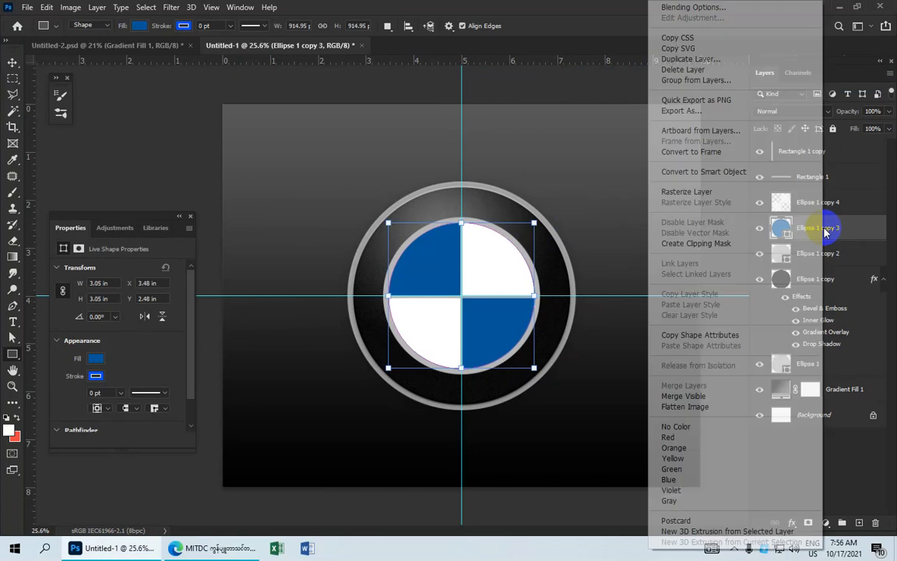
{"action": "left_click", "coordinate": [714, 193]}
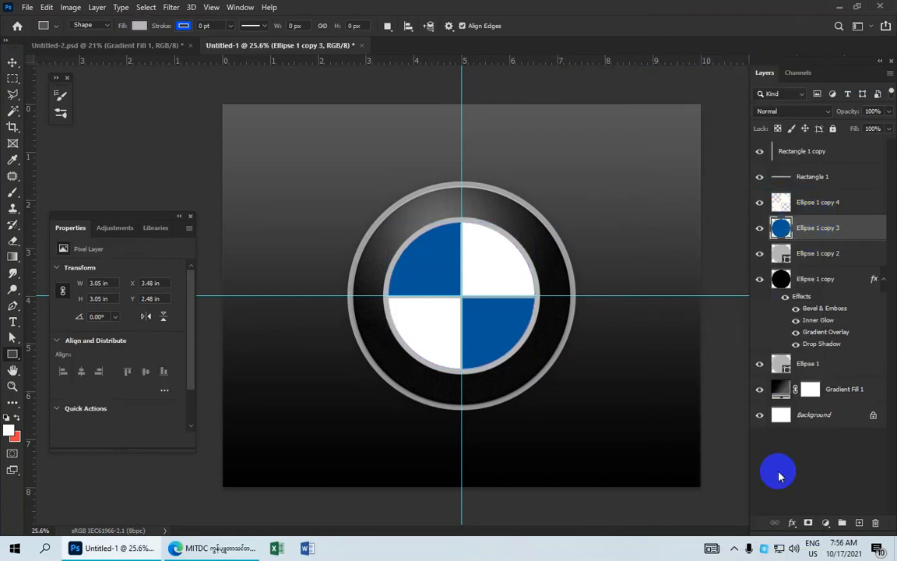
Add a radial white-to-black Gradient Overlay to the blue circle at 86% scale and 29% opacity
{"action": "left_click", "coordinate": [792, 524]}
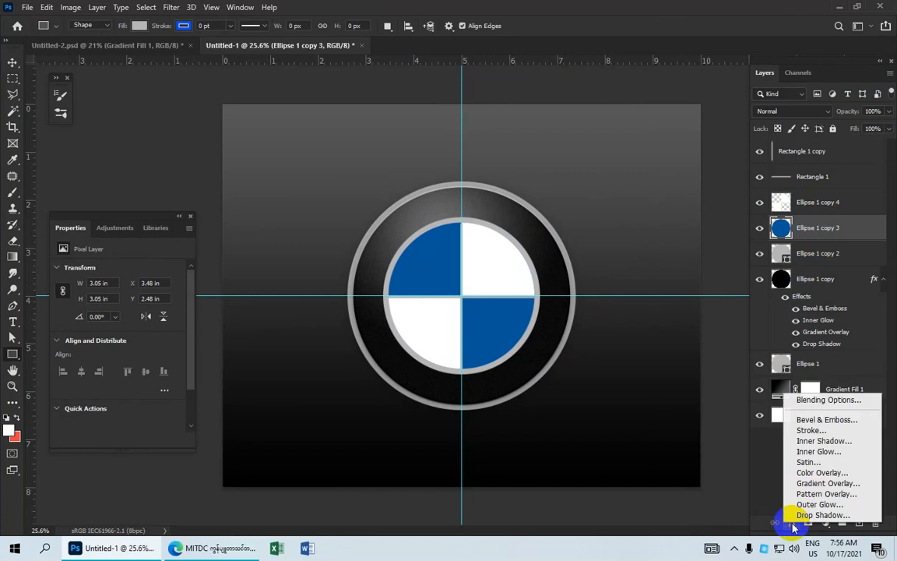
{"action": "left_click", "coordinate": [809, 407]}
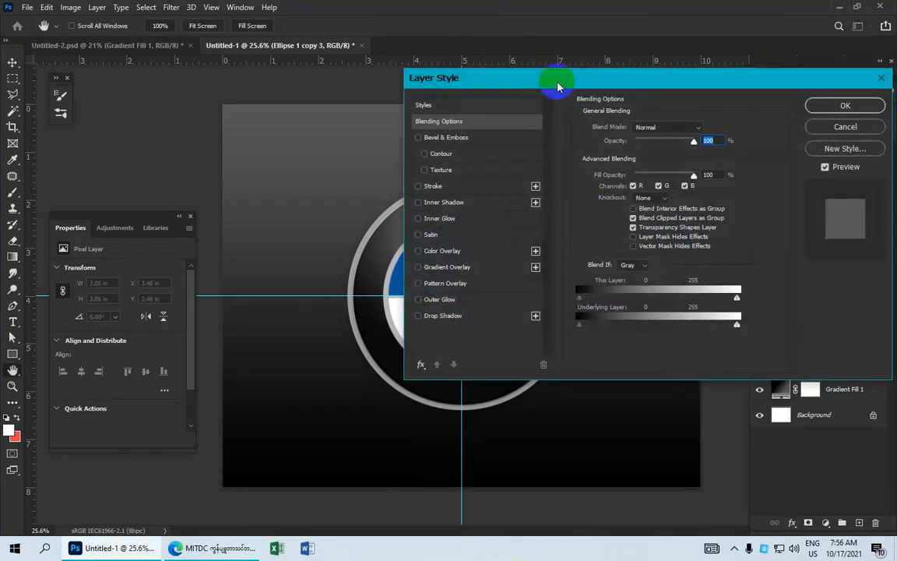
{"action": "left_click_drag", "start_coordinate": [554, 84], "coordinate": [690, 61]}
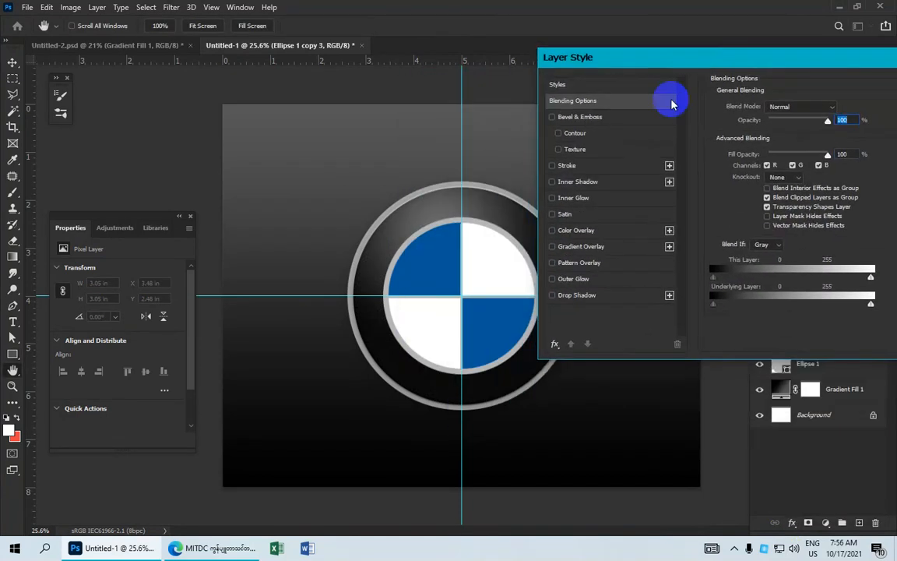
{"action": "left_click", "coordinate": [576, 246]}
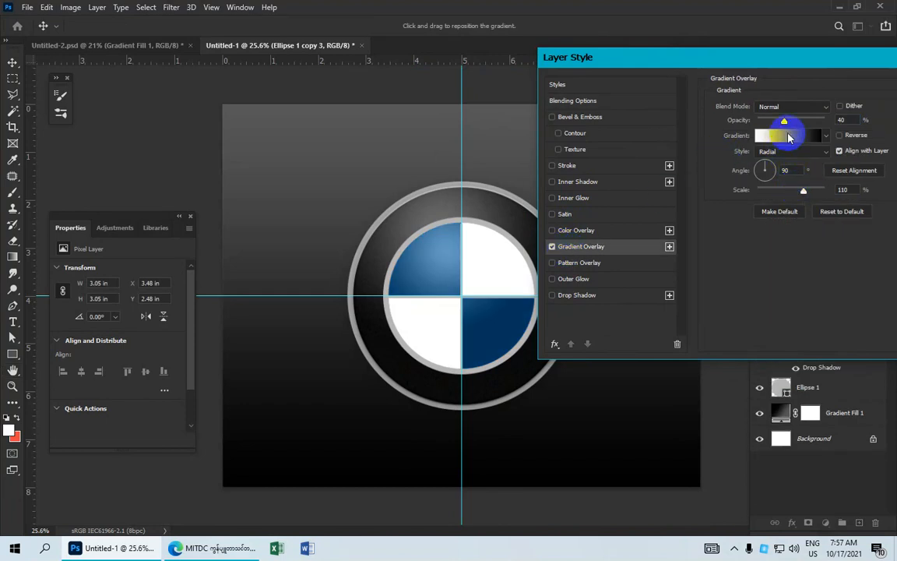
{"action": "left_click_drag", "start_coordinate": [803, 193], "coordinate": [799, 191]}
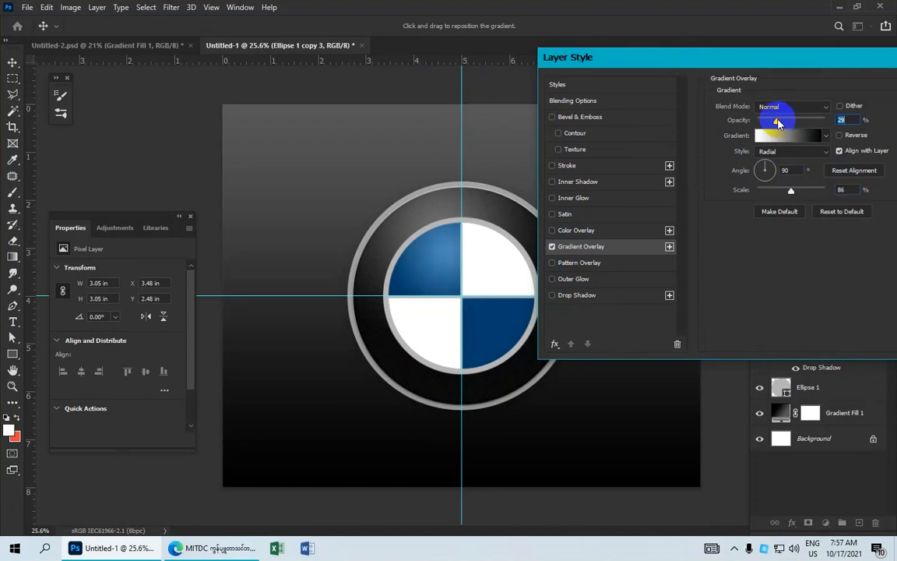
Enable Bevel & Emboss with Contour, plus an Inner Glow, on the blue circle
{"action": "left_click", "coordinate": [551, 117]}
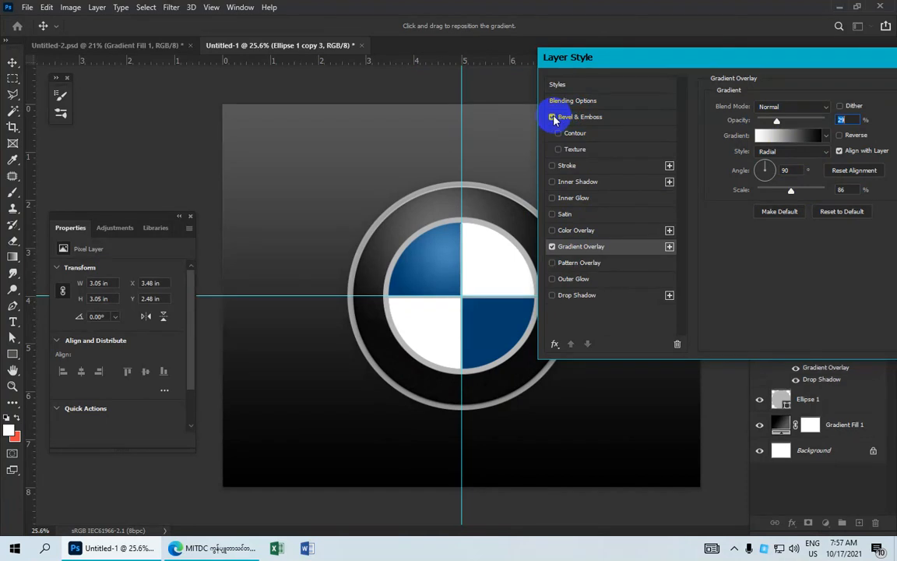
{"action": "left_click", "coordinate": [590, 118]}
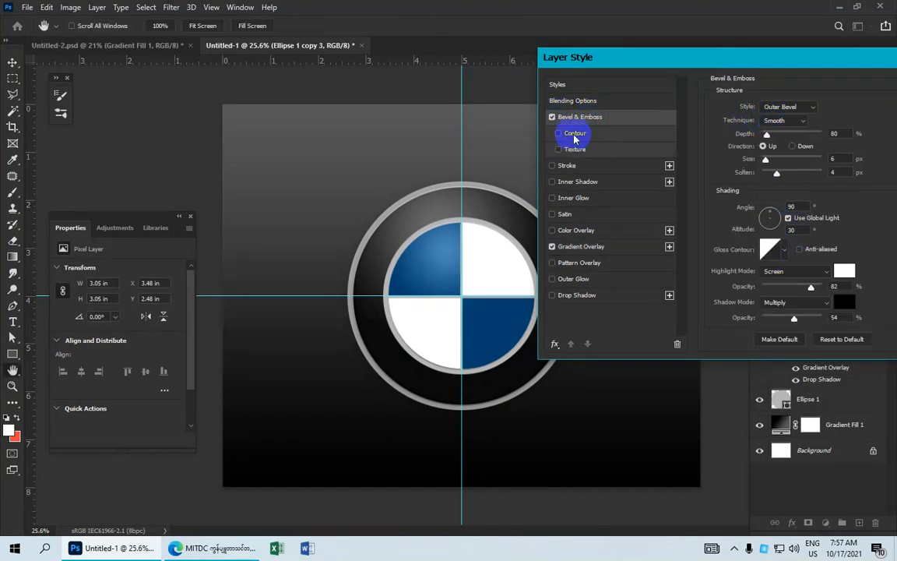
{"action": "left_click", "coordinate": [558, 134]}
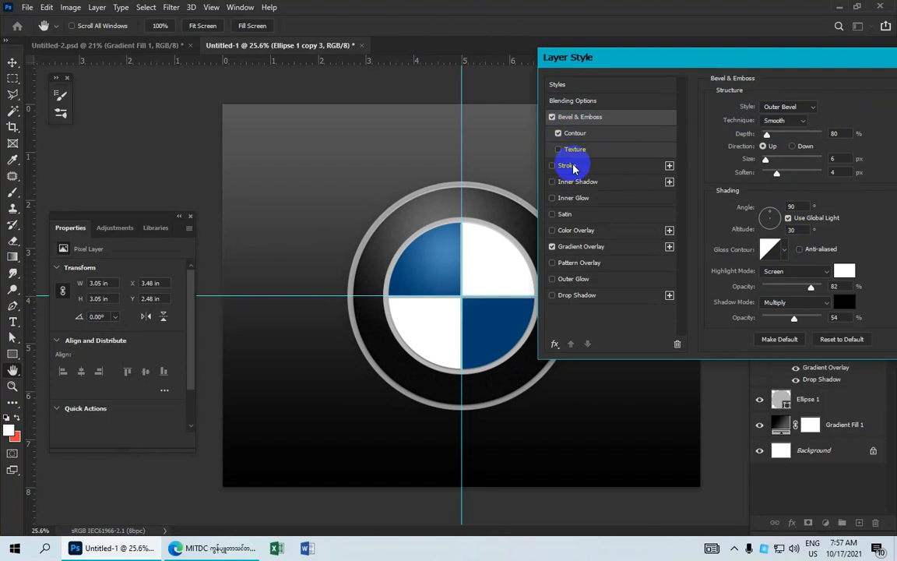
{"action": "left_click", "coordinate": [562, 199]}
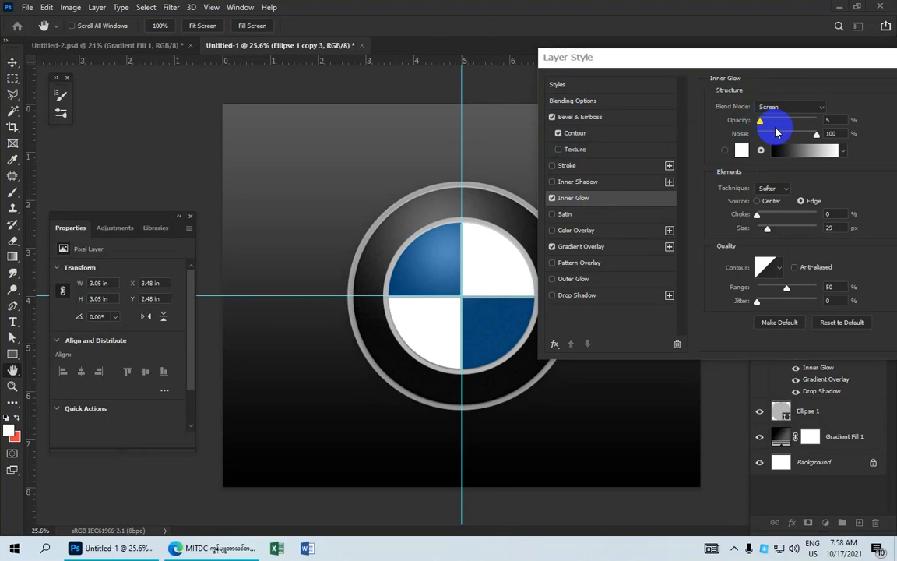
Apply the blue circle's layer style with its inner glow at 5% opacity and 100% noise
{"action": "left_click", "coordinate": [825, 132]}
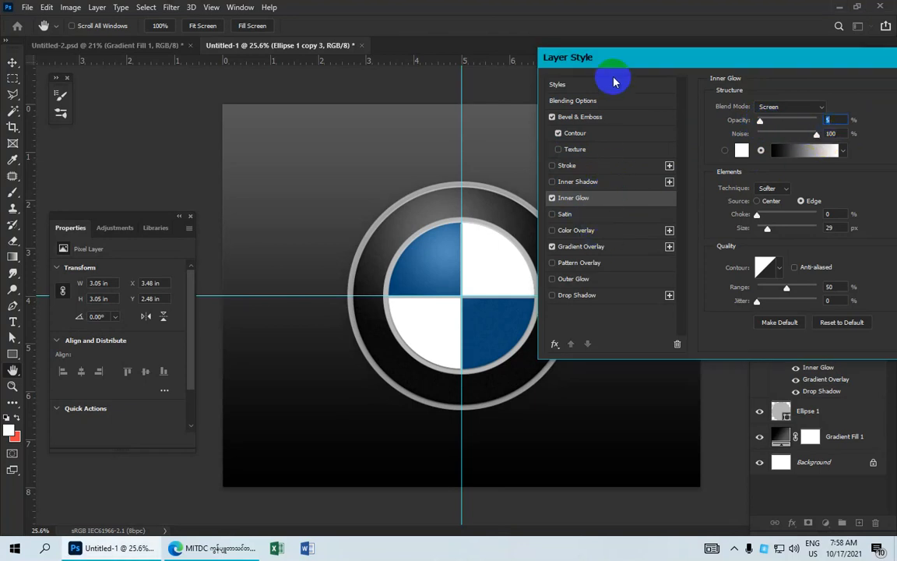
{"action": "left_click_drag", "start_coordinate": [615, 61], "coordinate": [544, 85]}
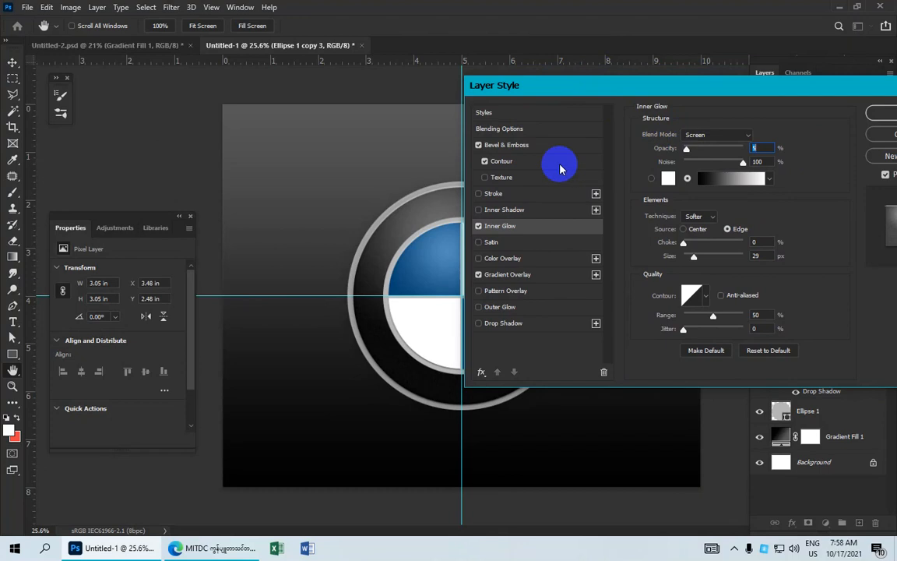
{"action": "left_click", "coordinate": [878, 116]}
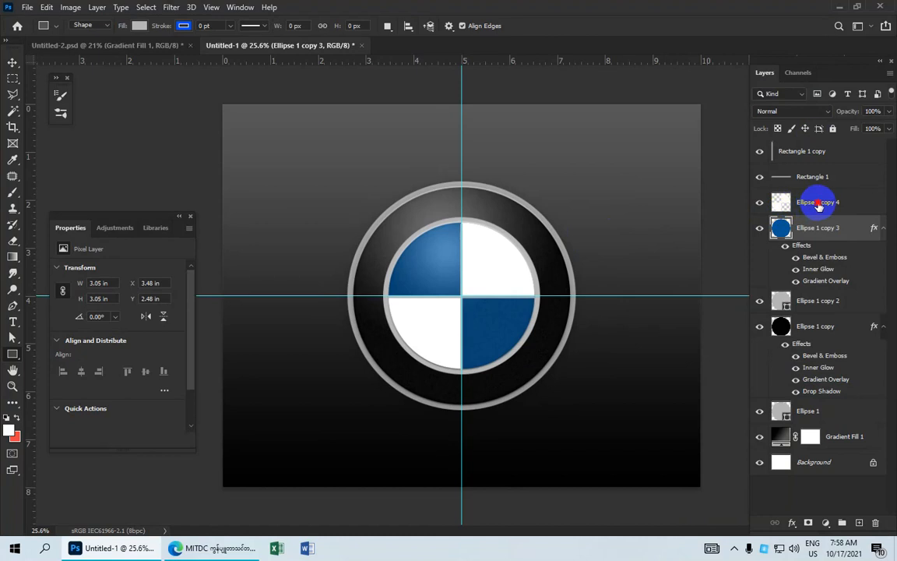
Enable Bevel & Emboss with Contour in the blending options of the white quarters layer, Ellipse 1 copy 4
{"action": "right_click", "coordinate": [818, 206]}
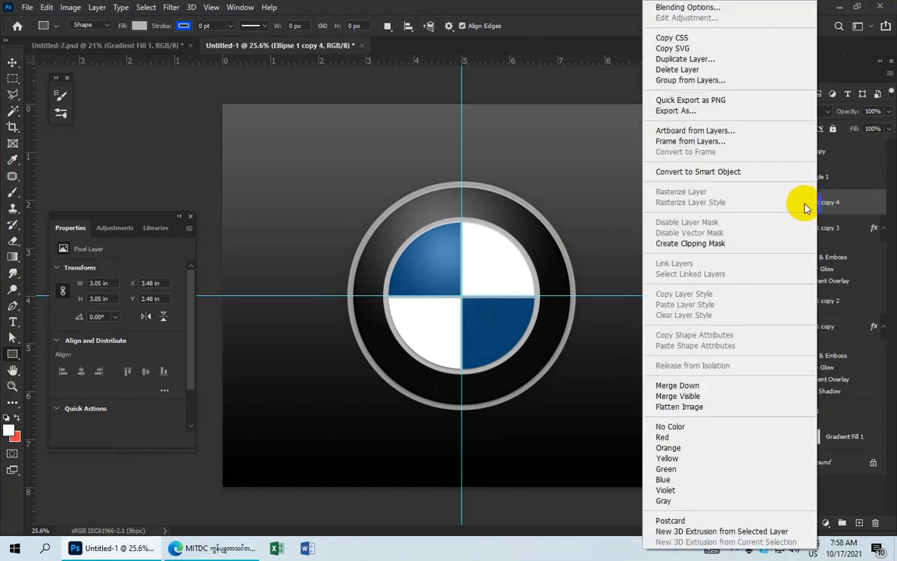
{"action": "left_click", "coordinate": [692, 12]}
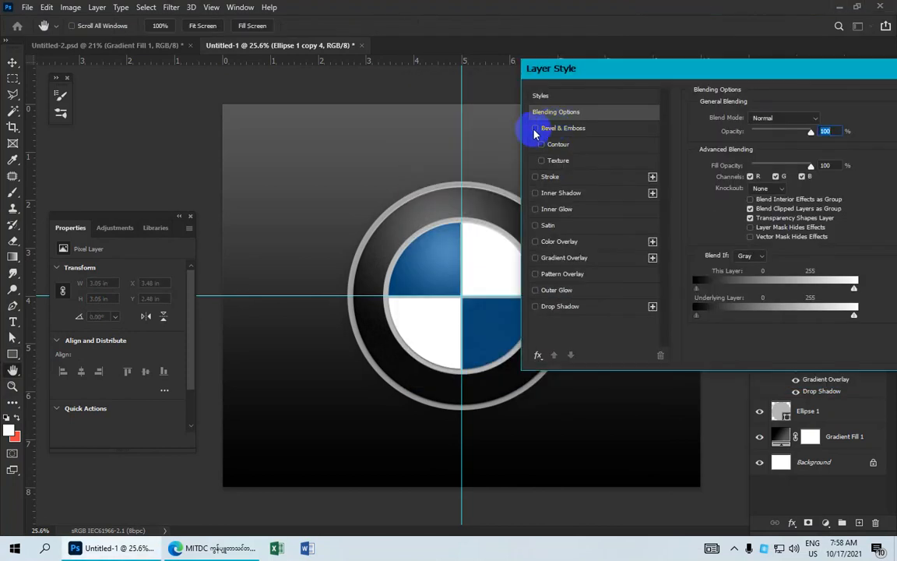
{"action": "left_click", "coordinate": [556, 132]}
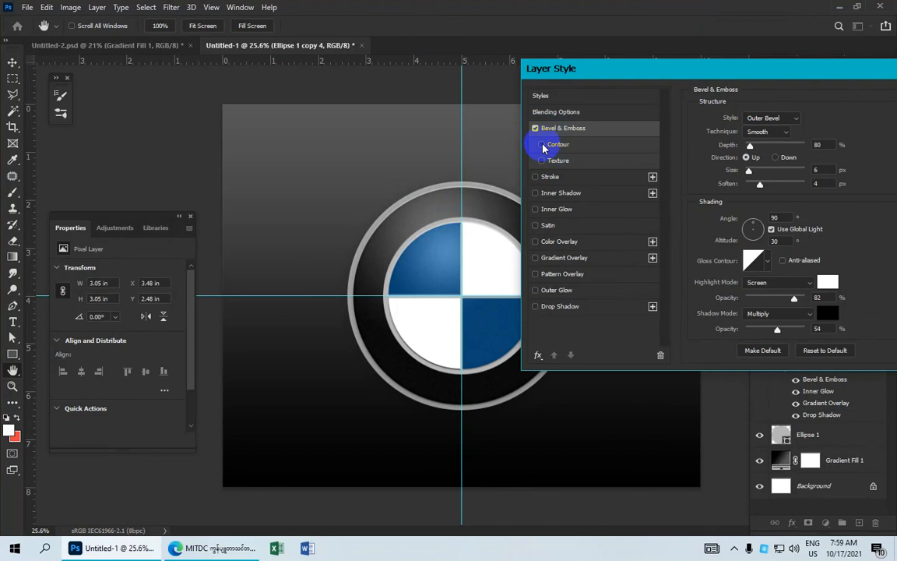
{"action": "left_click", "coordinate": [543, 145]}
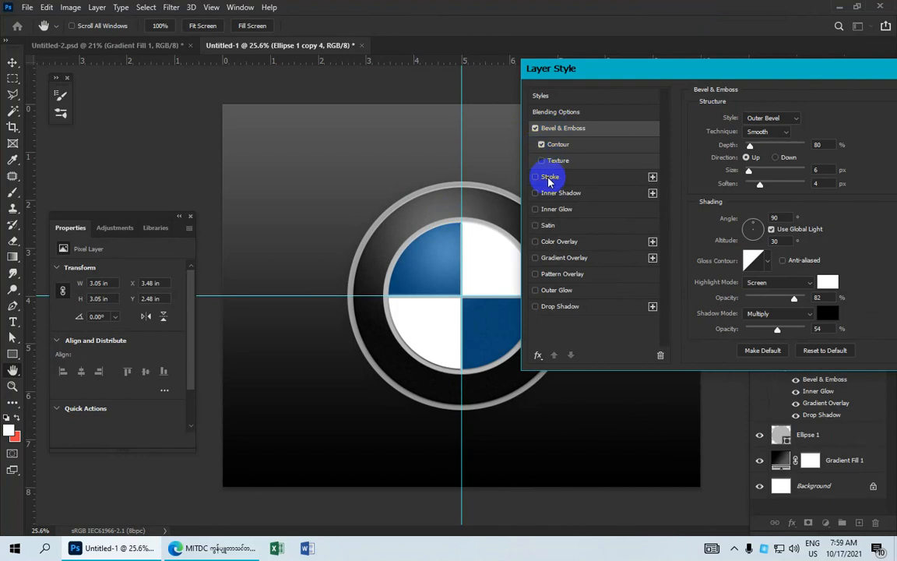
Add a black 3 px Outside stroke to the white quarters with Normal blending and 94% opacity
{"action": "left_click", "coordinate": [549, 179]}
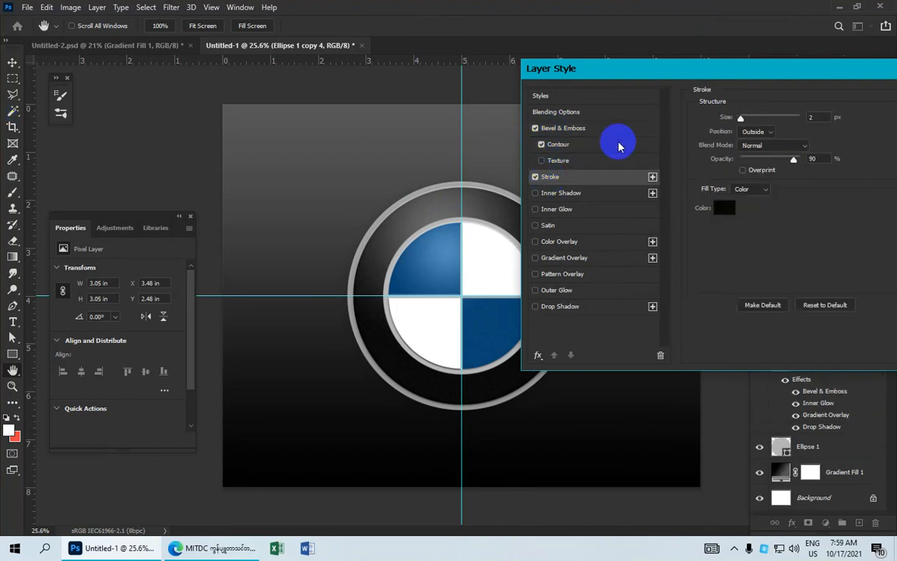
{"action": "left_click", "coordinate": [723, 211]}
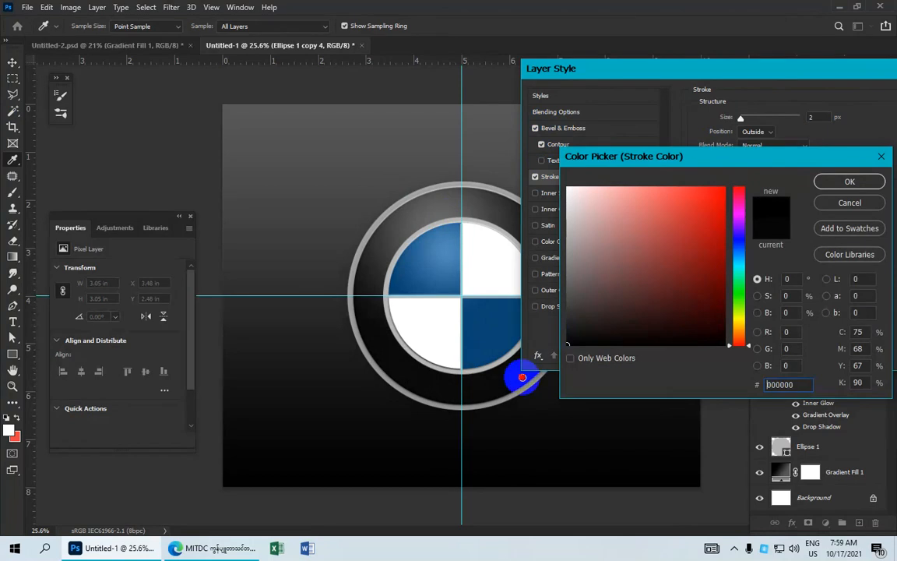
{"action": "left_click", "coordinate": [823, 180]}
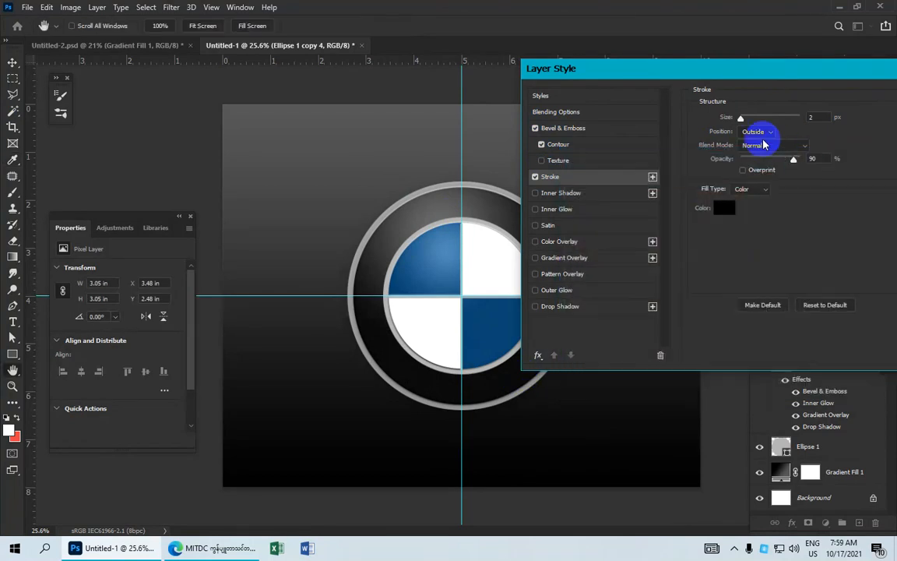
{"action": "left_click", "coordinate": [757, 131]}
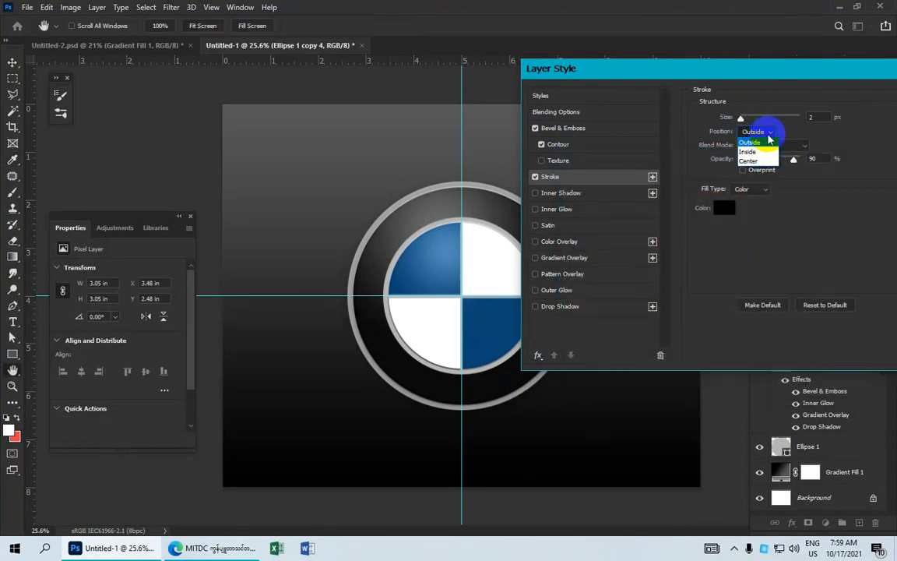
{"action": "left_click", "coordinate": [749, 143]}
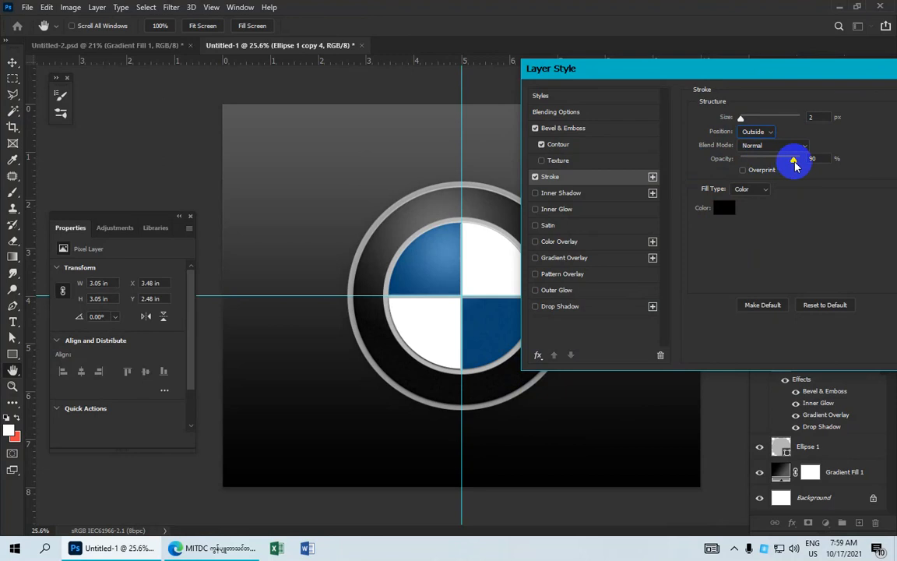
{"action": "left_click_drag", "start_coordinate": [795, 165], "coordinate": [801, 165]}
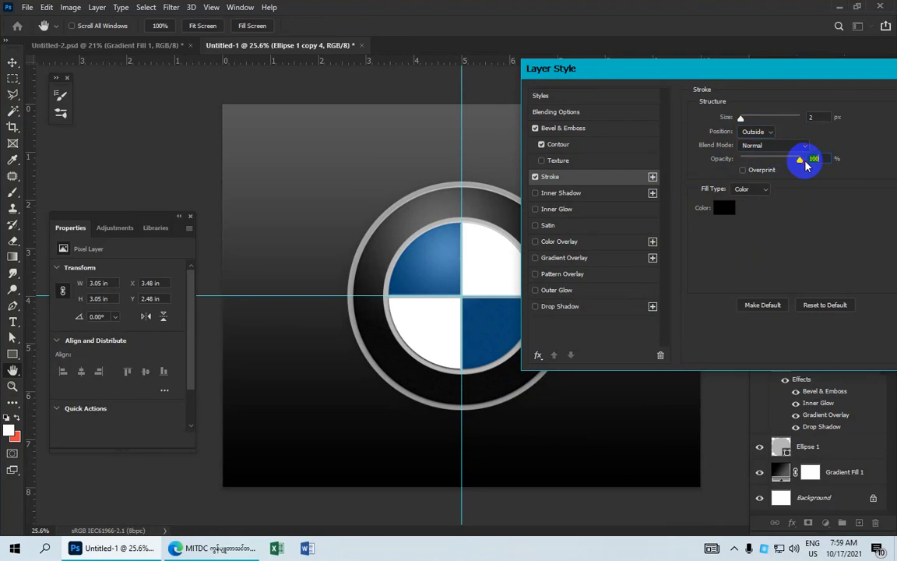
{"action": "left_click", "coordinate": [799, 164]}
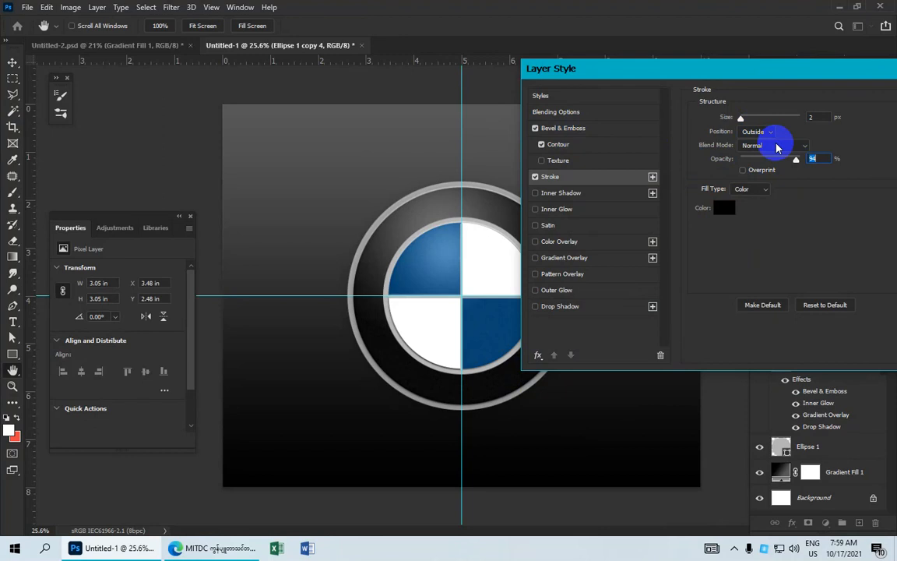
{"action": "left_click", "coordinate": [775, 146]}
{"action": "left_click", "coordinate": [795, 155]}
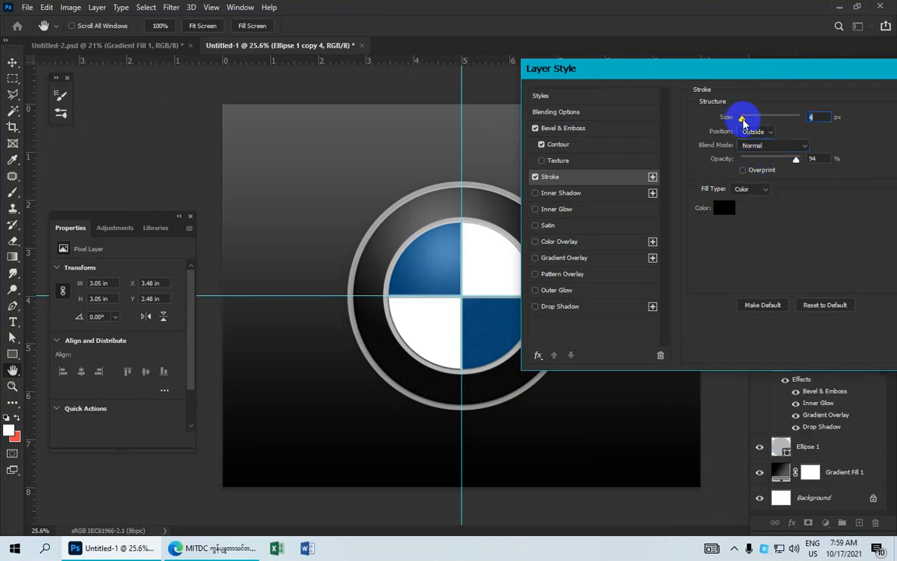
{"action": "mouse_move", "coordinate": [744, 123]}
{"action": "left_mouse_down"}
{"action": "mouse_move", "coordinate": [810, 110]}
{"action": "mouse_move", "coordinate": [788, 116]}
{"action": "left_mouse_up"}
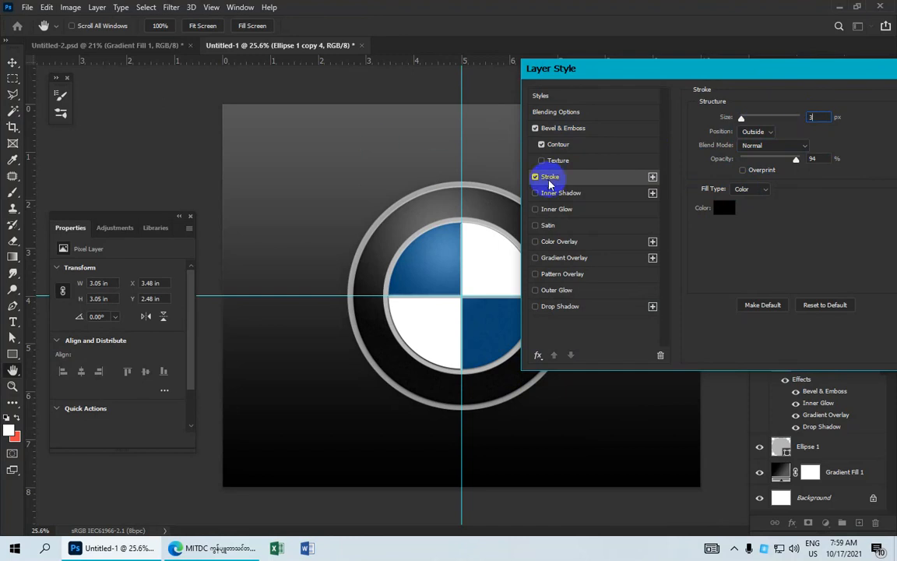
Enable Inner Glow on the white quarters and add a Drop Shadow with Normal blending and 40% opacity
{"action": "left_click", "coordinate": [542, 212]}
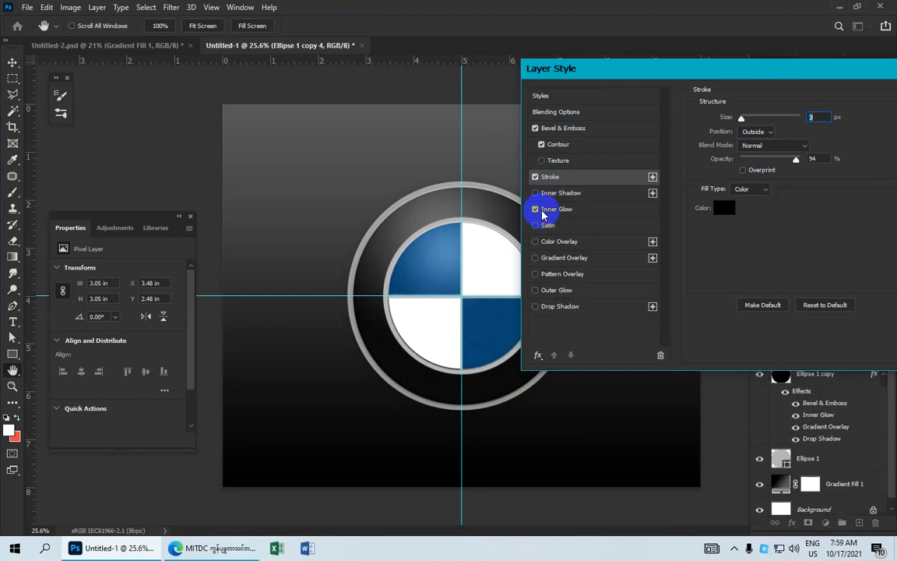
{"action": "left_click", "coordinate": [557, 209]}
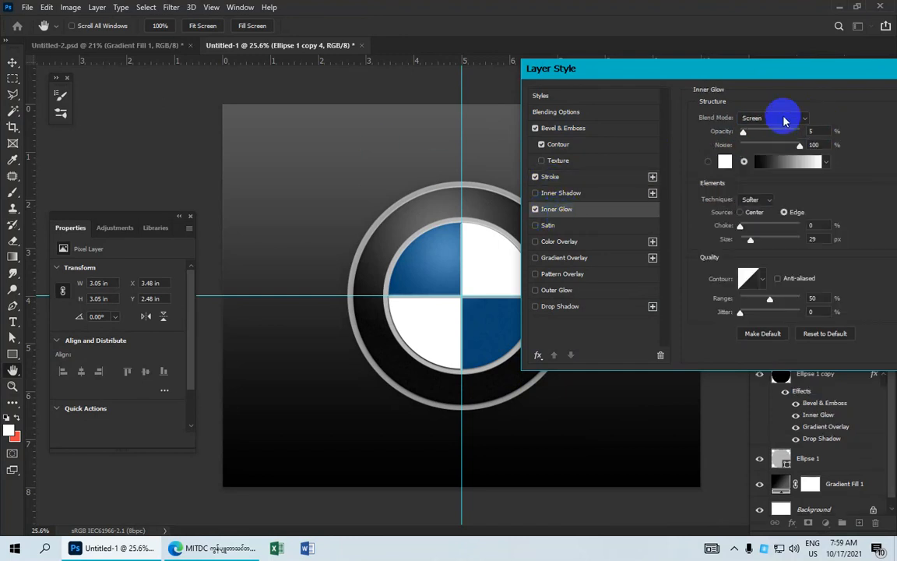
{"action": "left_click", "coordinate": [547, 307]}
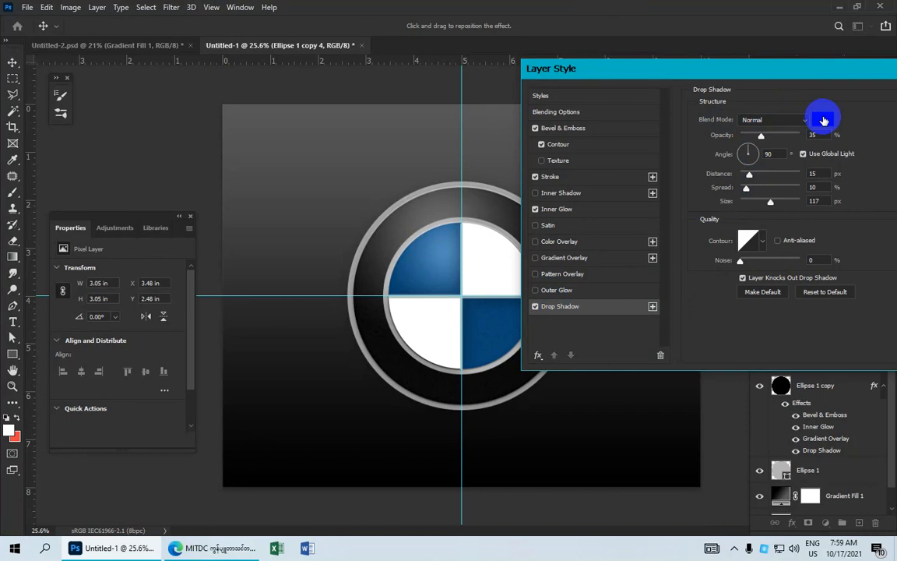
{"action": "mouse_move", "coordinate": [761, 136]}
{"action": "left_mouse_down"}
{"action": "mouse_move", "coordinate": [751, 136]}
{"action": "mouse_move", "coordinate": [765, 137]}
{"action": "left_mouse_up"}
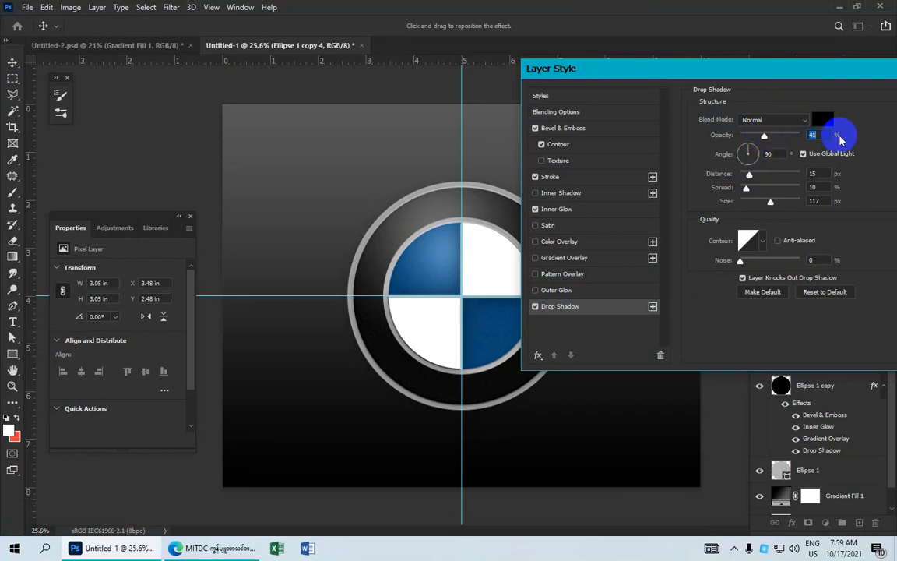
{"action": "type", "text": "4"}
{"action": "left_click", "coordinate": [755, 121]}
{"action": "left_click", "coordinate": [767, 130]}
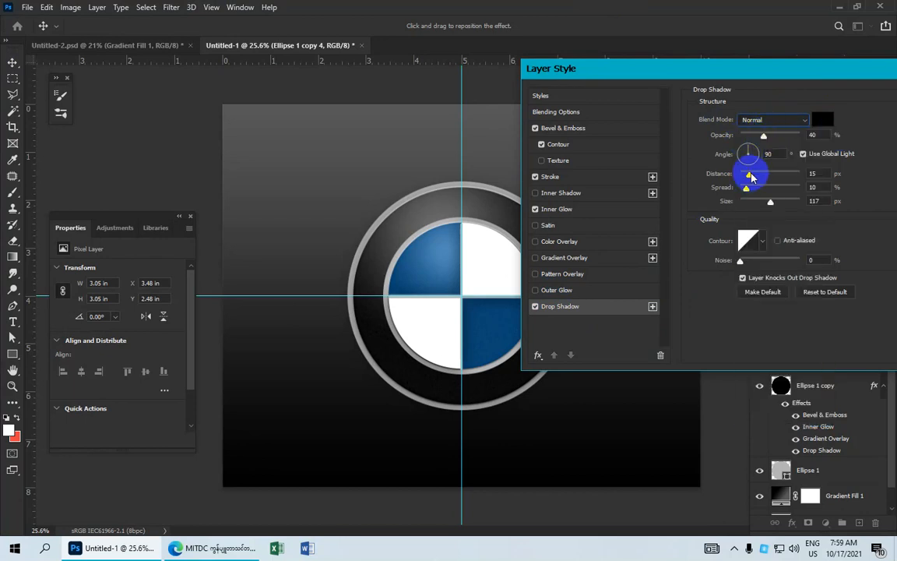
Set the white quarters' drop shadow to a 20 px distance and a 140 px size
{"action": "left_click_drag", "start_coordinate": [750, 176], "coordinate": [753, 176]}
{"action": "left_click_drag", "start_coordinate": [808, 174], "coordinate": [821, 173]}
{"action": "type", "text": "20"}
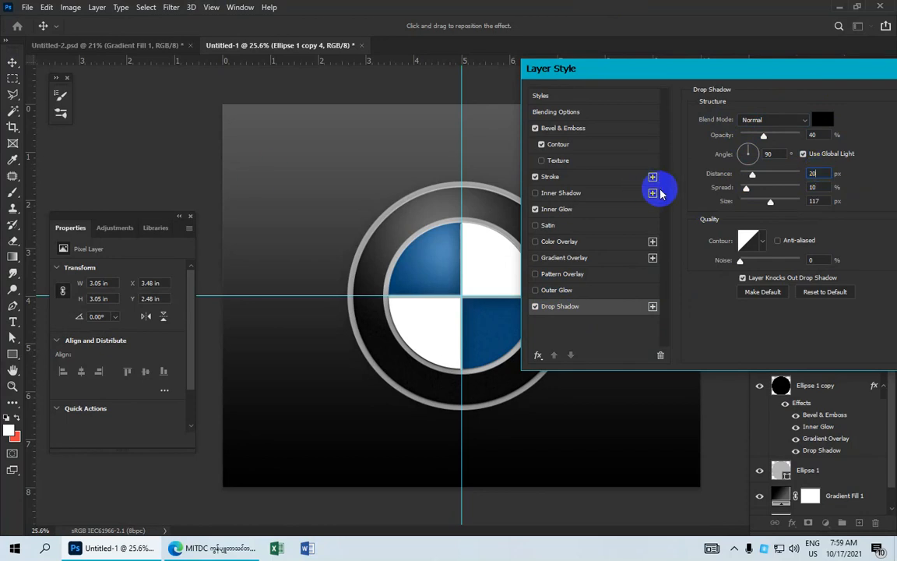
{"action": "left_click", "coordinate": [743, 189]}
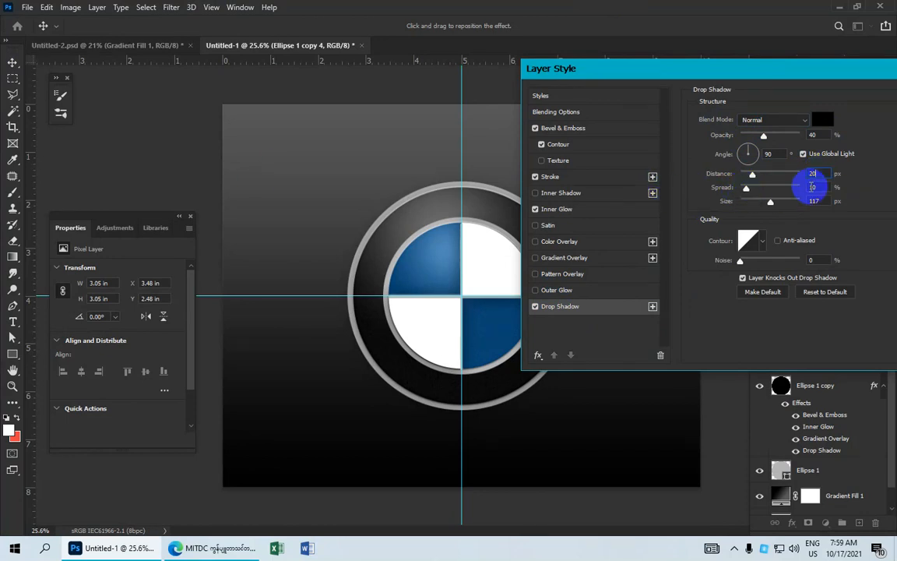
{"action": "left_click", "coordinate": [773, 202]}
{"action": "left_click_drag", "start_coordinate": [775, 204], "coordinate": [776, 204]}
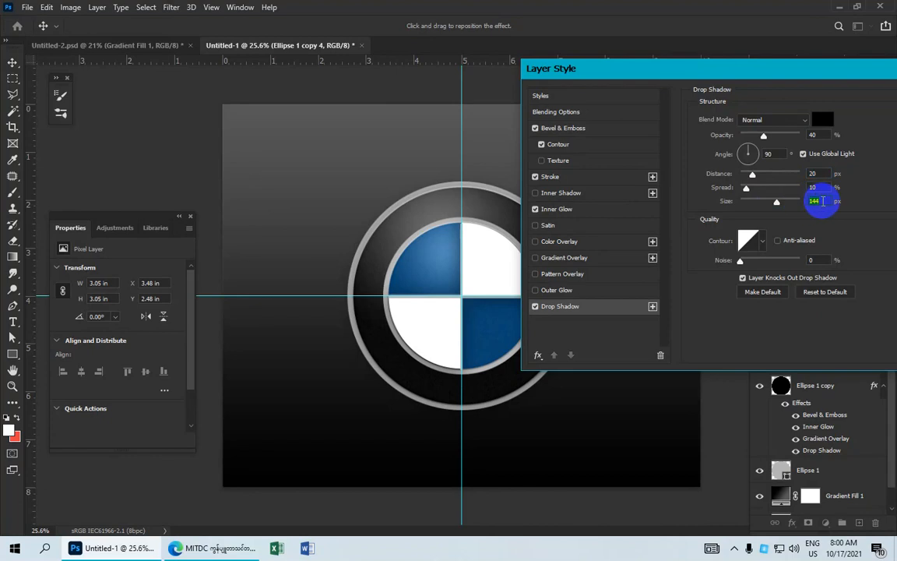
{"action": "type", "text": "14"}
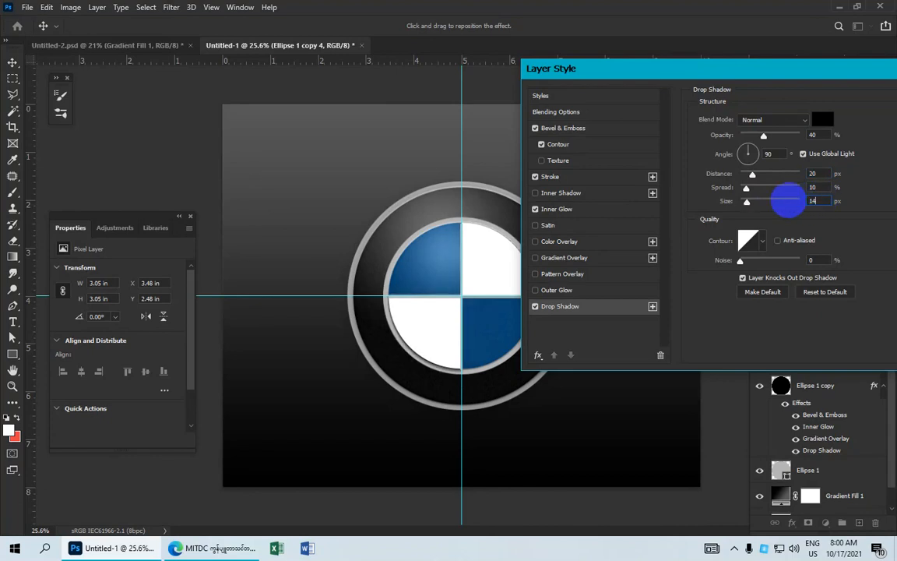
{"action": "type", "text": "0"}
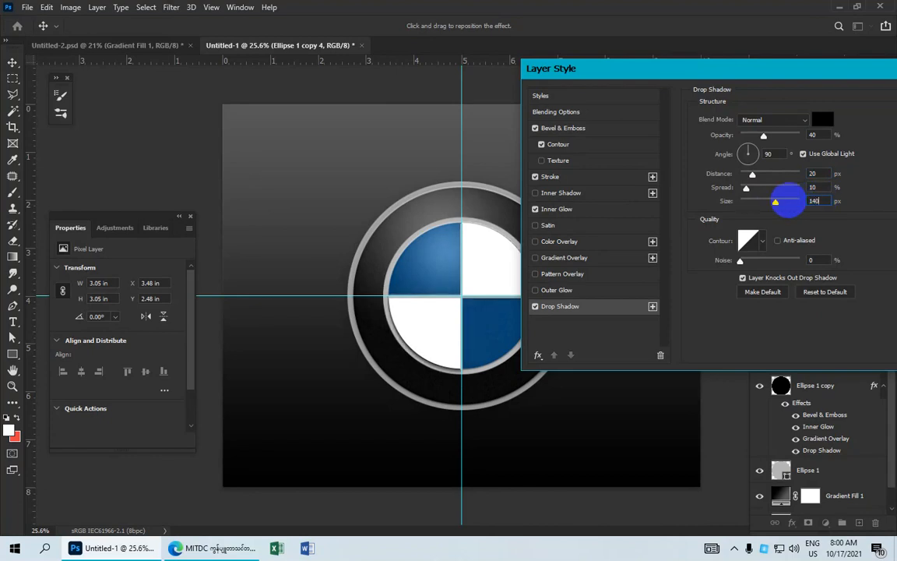
Add a radial white-to-black Gradient Overlay to the white quarters at 25% opacity and 92% scale, unreversed, and apply the layer style
{"action": "left_click", "coordinate": [563, 258]}
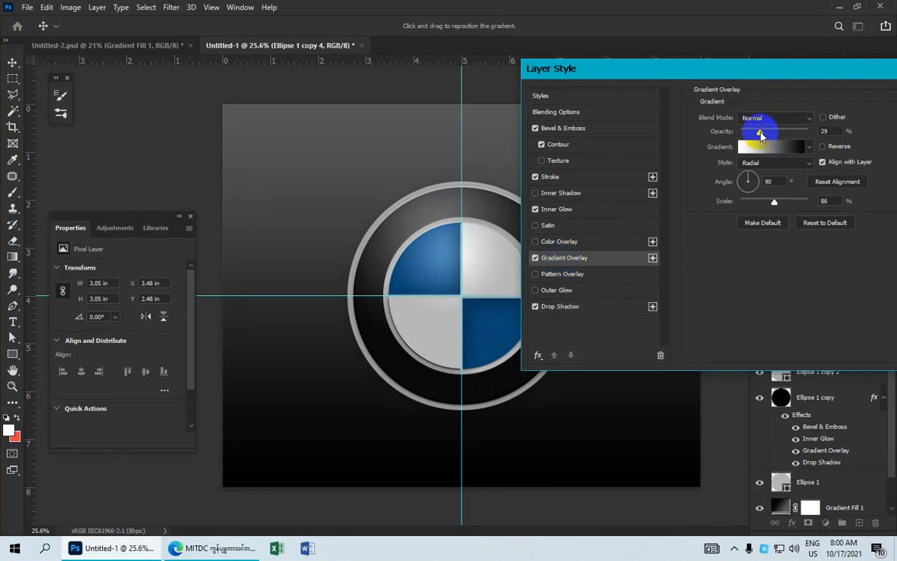
{"action": "left_click", "coordinate": [758, 133]}
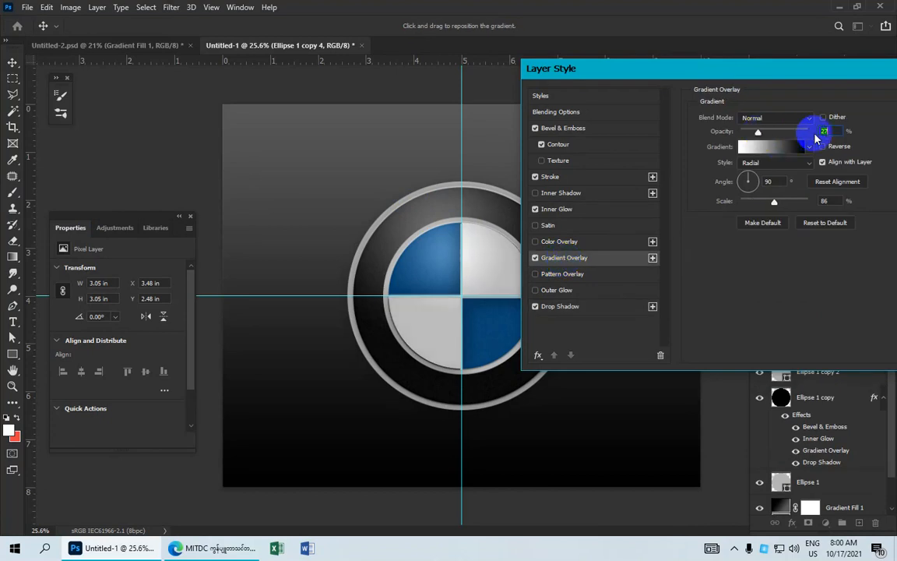
{"action": "type", "text": "25"}
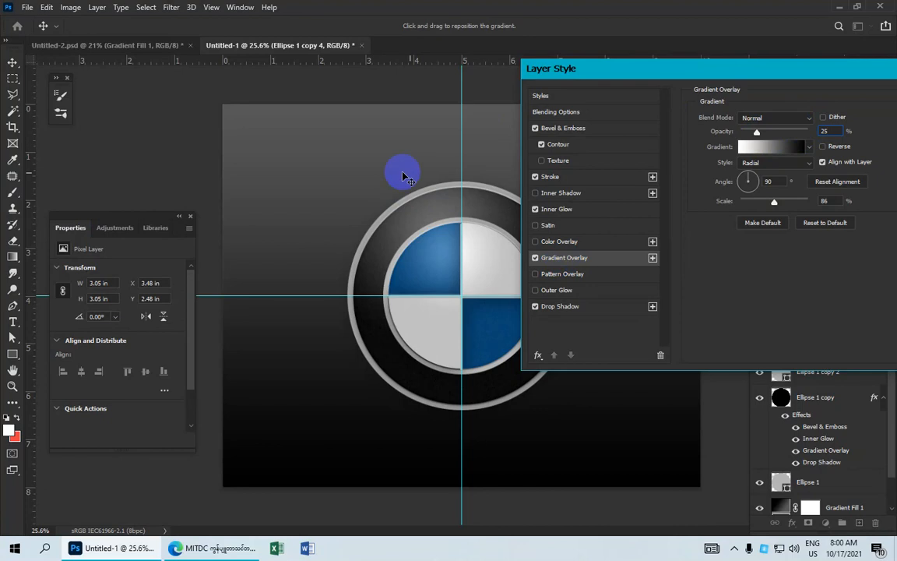
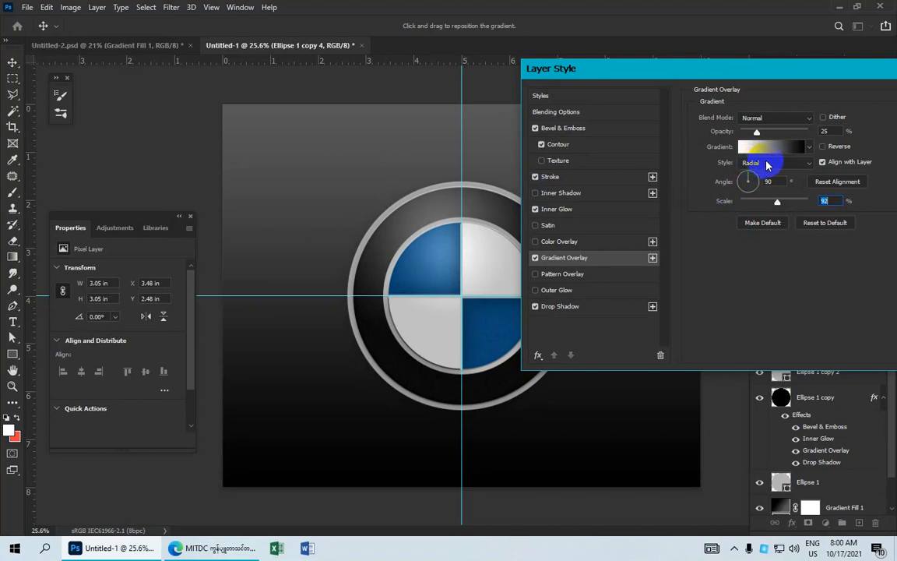
{"action": "left_click", "coordinate": [823, 148]}
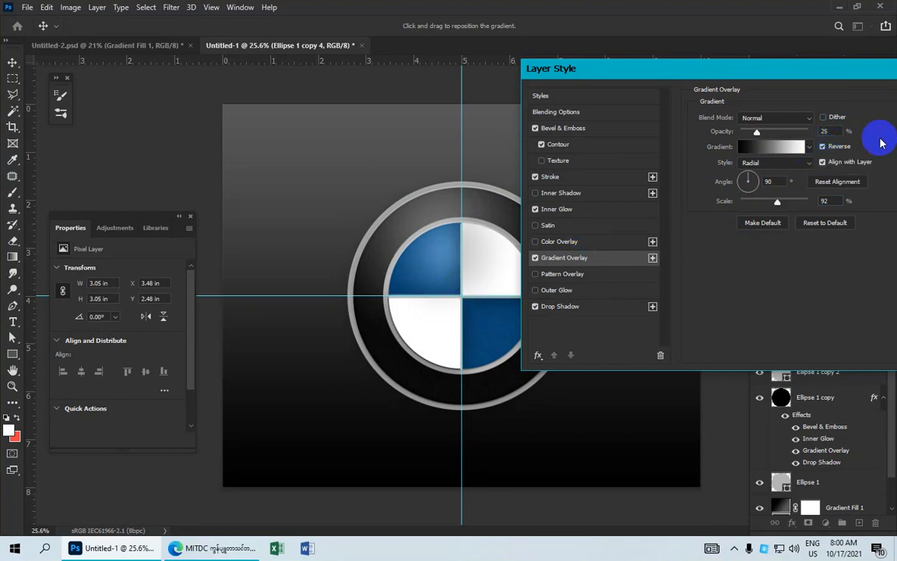
{"action": "left_click", "coordinate": [823, 147]}
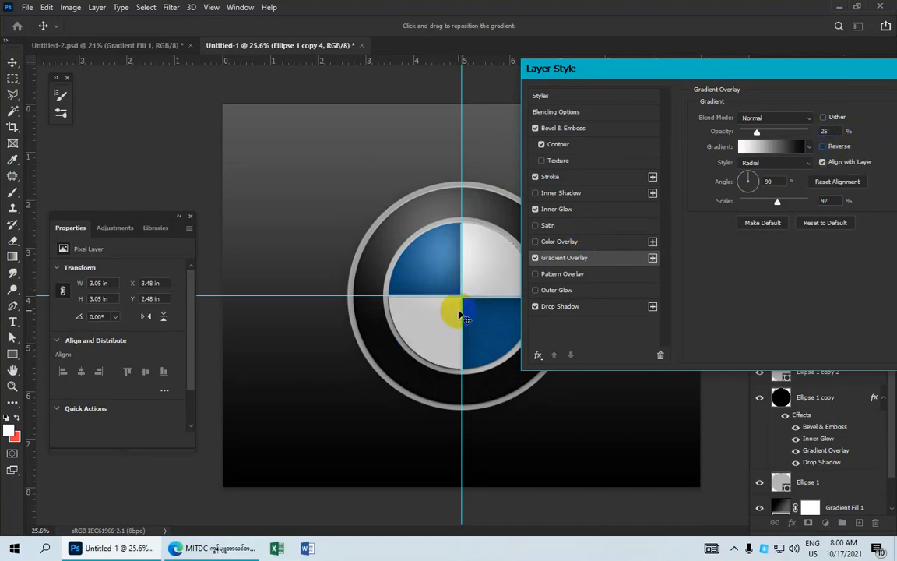
{"action": "left_click_drag", "start_coordinate": [644, 68], "coordinate": [468, 139]}
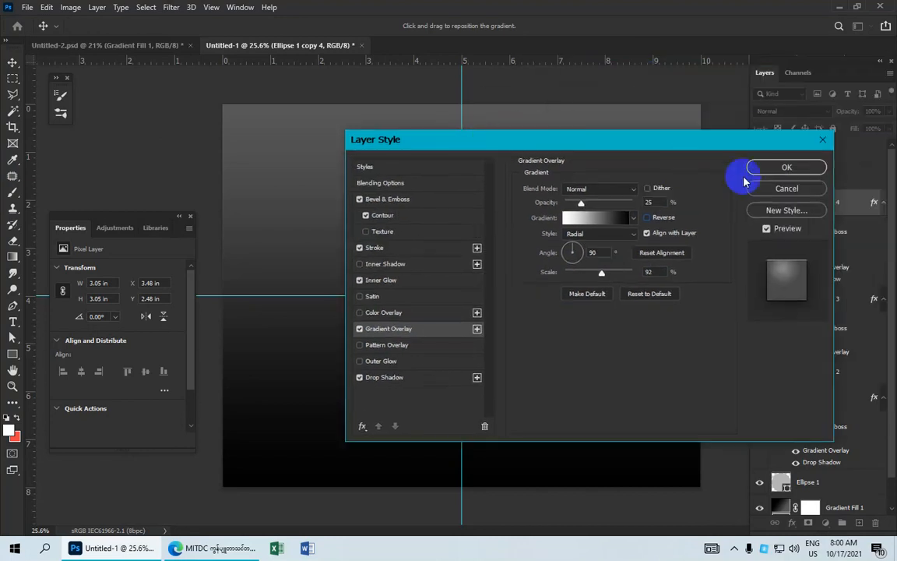
{"action": "left_click", "coordinate": [787, 168]}
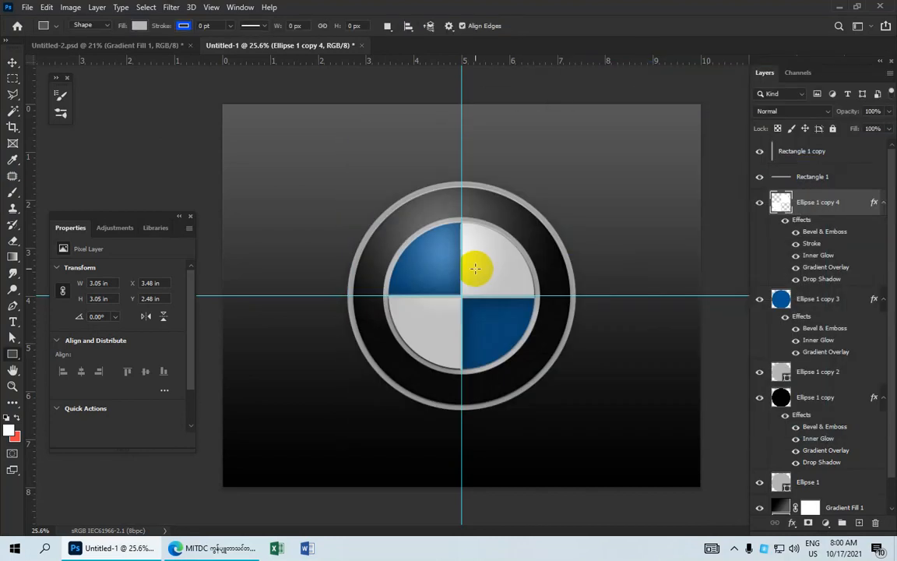
{"action": "scroll", "coordinate": [476, 267], "scroll_direction": "up", "scroll_amount": 2}
{"action": "scroll", "coordinate": [480, 269], "scroll_direction": "down", "scroll_amount": 3}
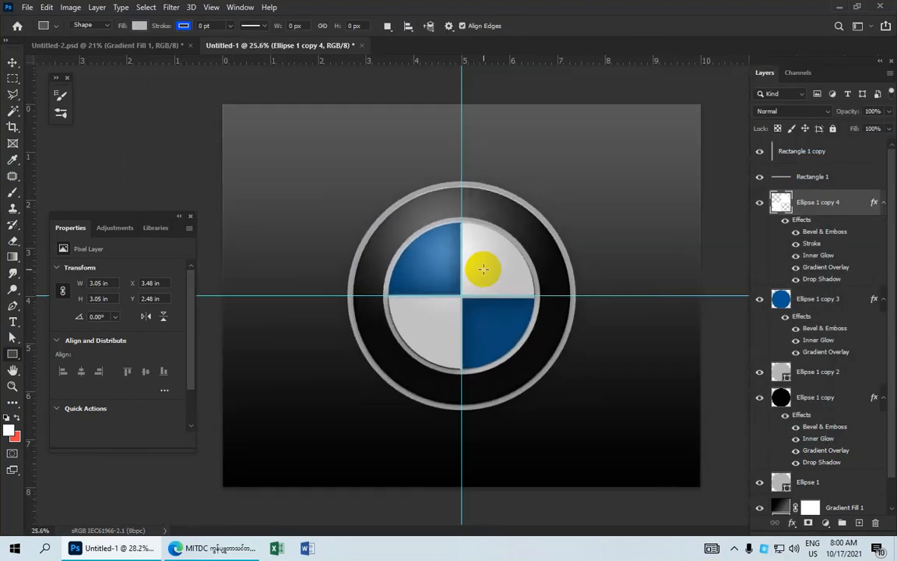
Change the background gradient fill to a reversed Radial style at 155% scale and apply it
{"action": "scroll", "coordinate": [483, 268], "scroll_direction": "down", "scroll_amount": 1}
{"action": "scroll", "coordinate": [793, 424], "scroll_direction": "down", "scroll_amount": 1}
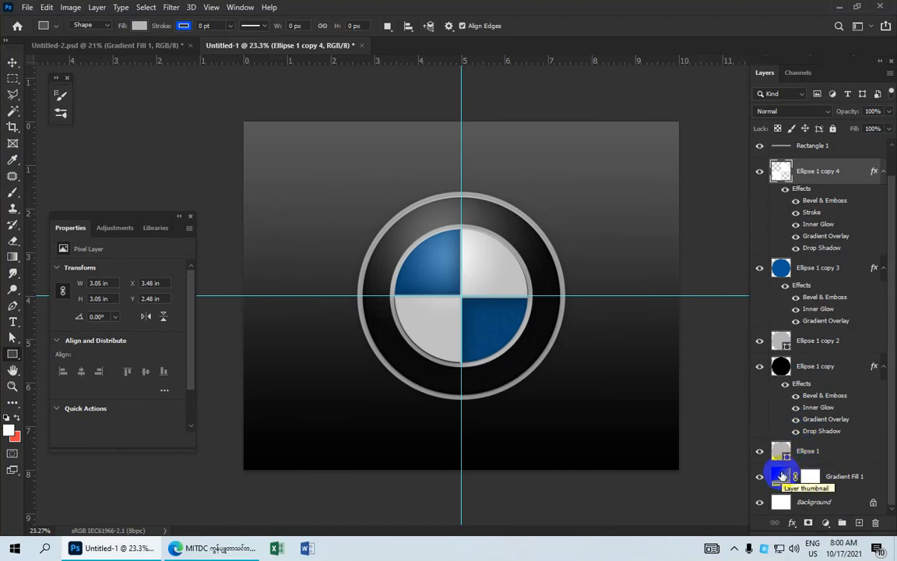
{"action": "left_click", "coordinate": [781, 476]}
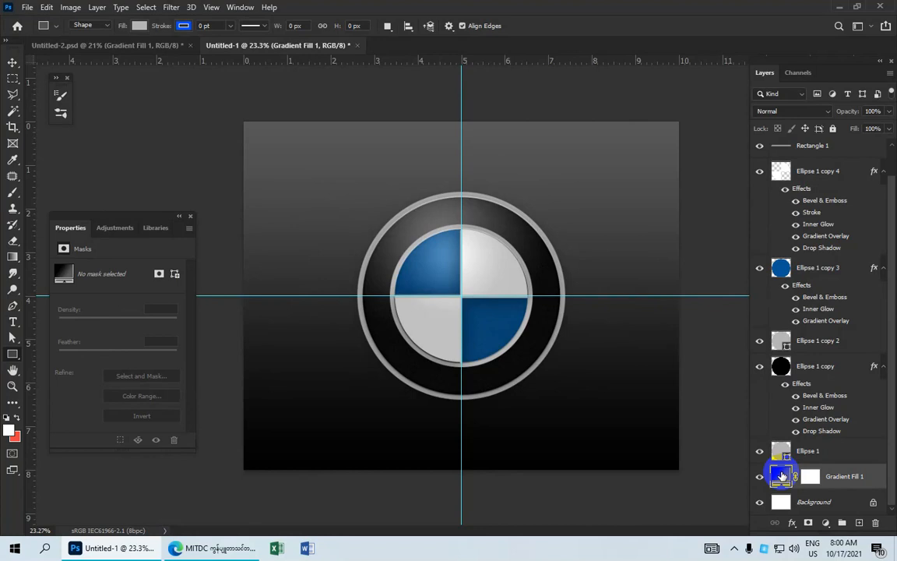
{"action": "double_click", "coordinate": [781, 476]}
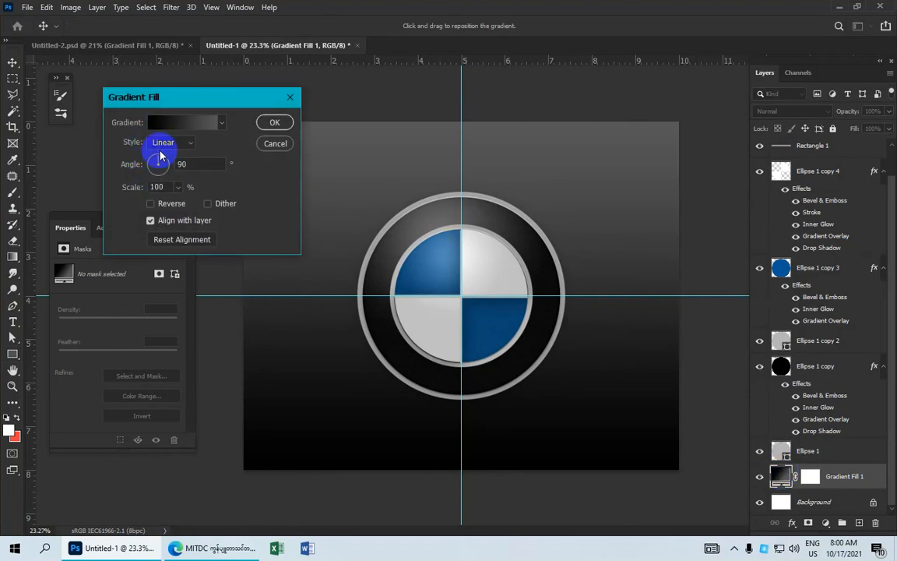
{"action": "left_click", "coordinate": [187, 142]}
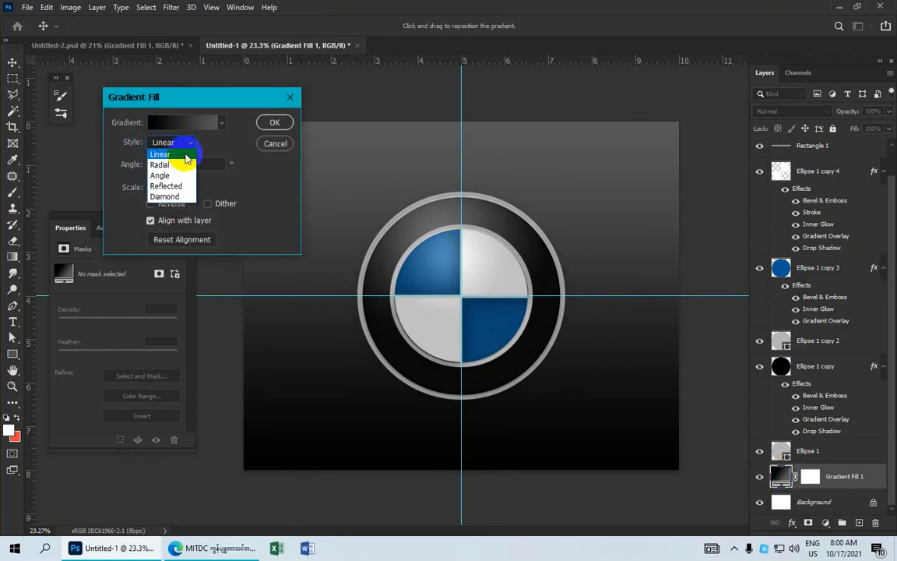
{"action": "left_click", "coordinate": [161, 164]}
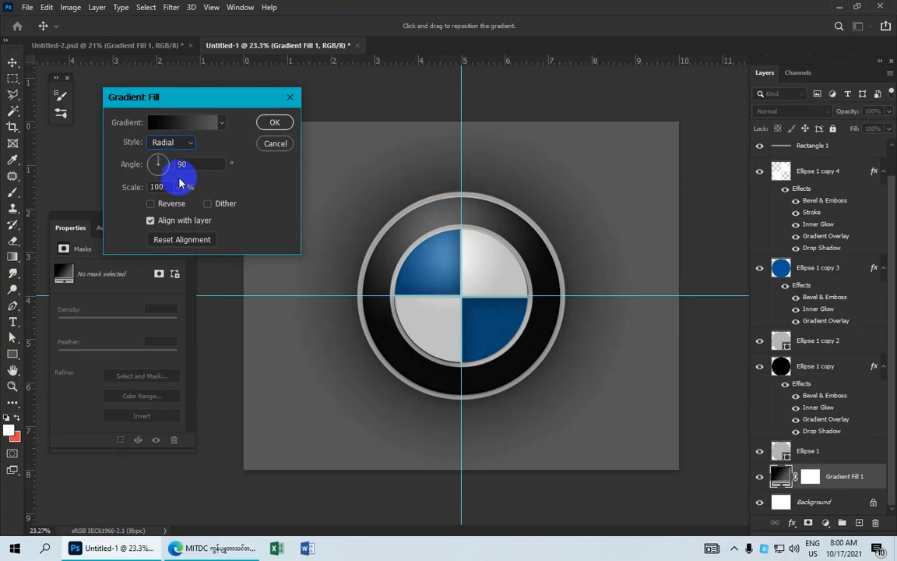
{"action": "left_click", "coordinate": [151, 204]}
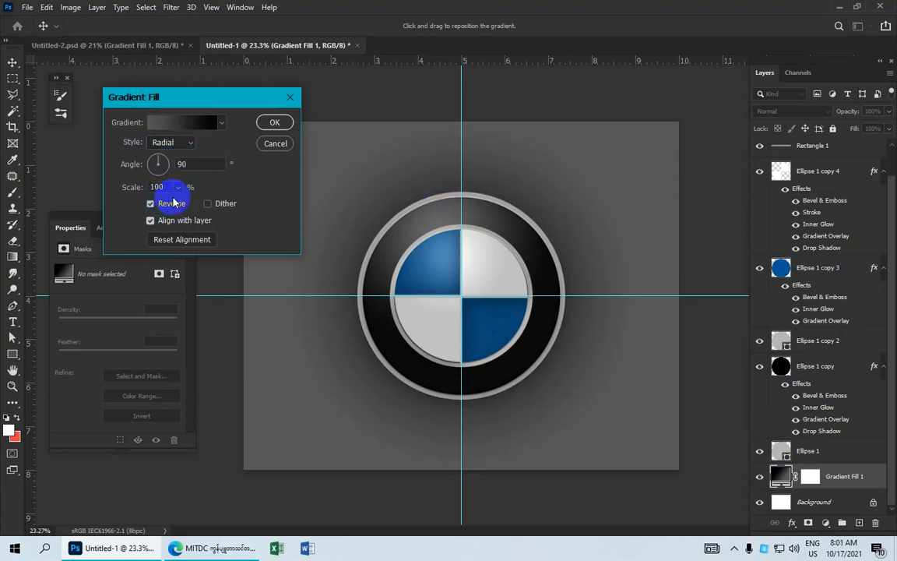
{"action": "left_click", "coordinate": [179, 187]}
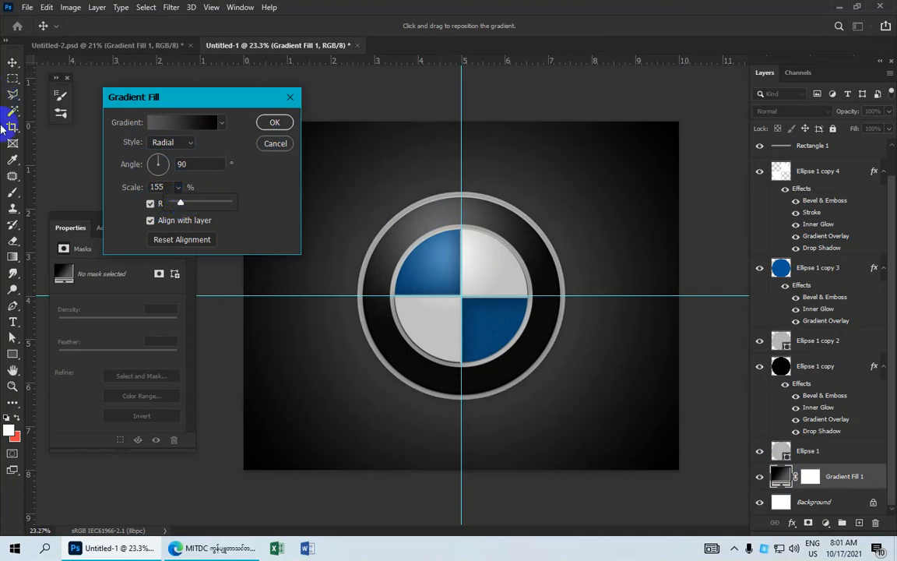
{"action": "left_click", "coordinate": [274, 122]}
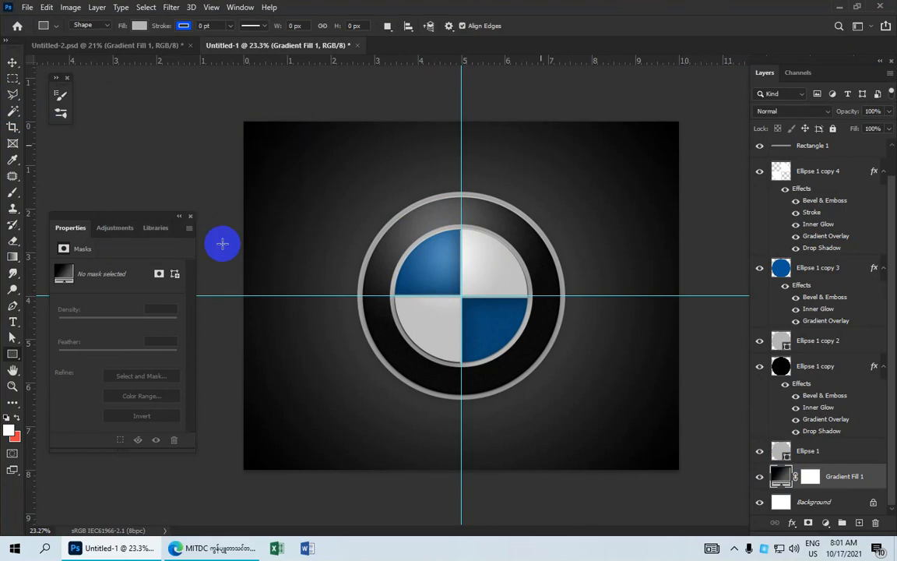
Add a horizontal guide across the upper blue and white quarters, just below the inner circle's top edge
{"action": "scroll", "coordinate": [214, 245], "scroll_direction": "up", "scroll_amount": 1}
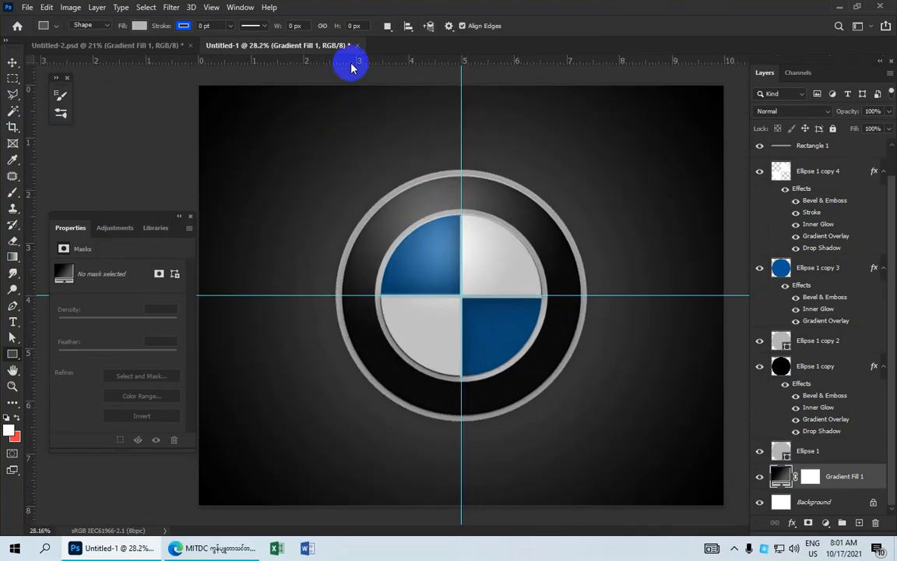
{"action": "left_click_drag", "start_coordinate": [352, 67], "coordinate": [355, 228]}
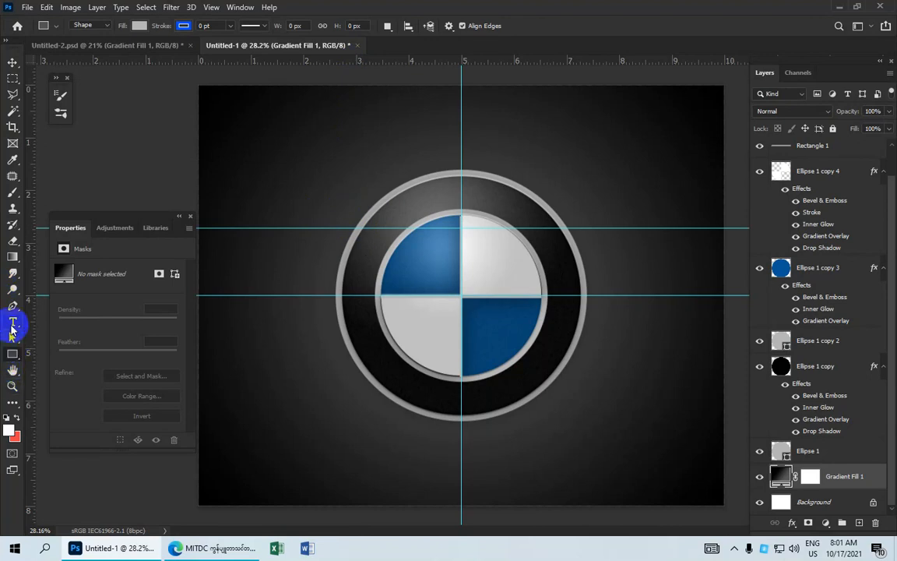
Set the Horizontal Type tool to Algerian Regular, 60 pt, with white (ffffff) as the text color
{"action": "left_click", "coordinate": [12, 324]}
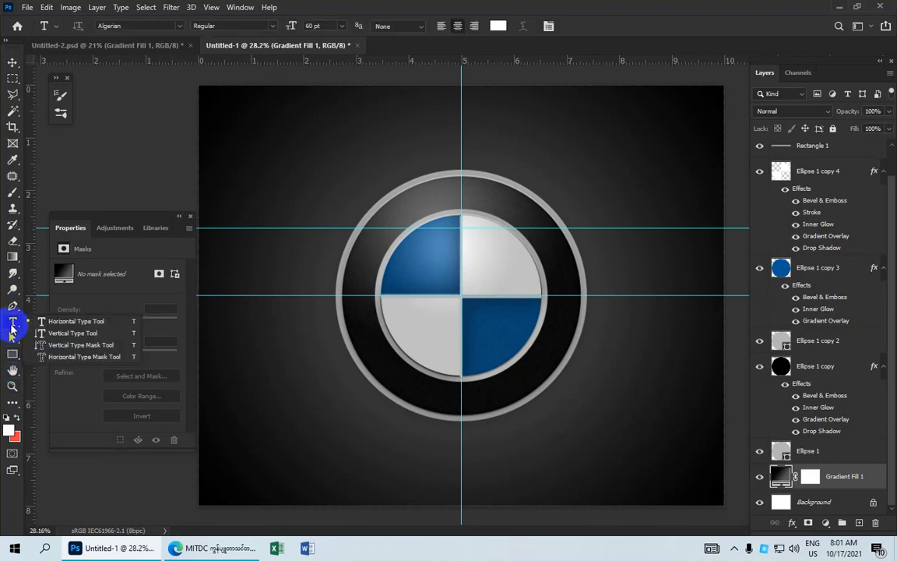
{"action": "left_click", "coordinate": [67, 325]}
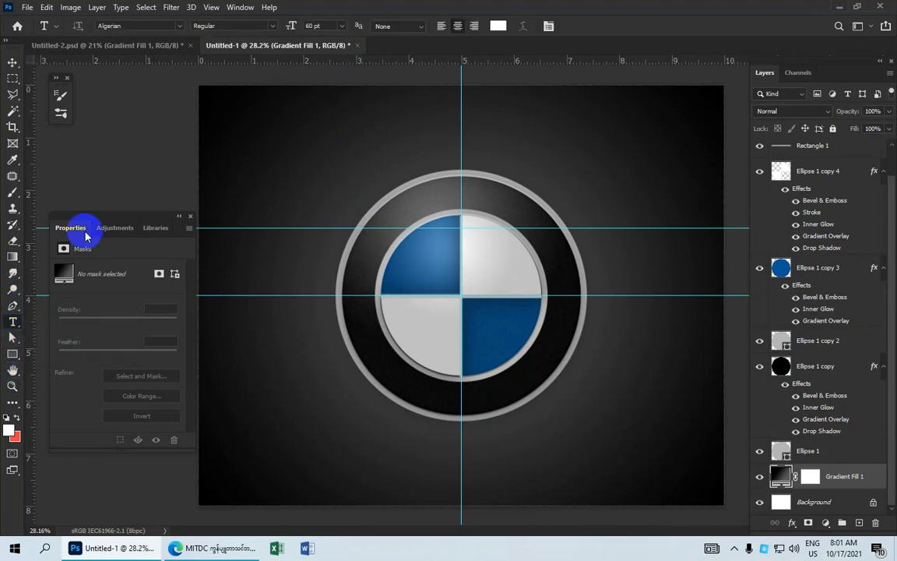
{"action": "left_click", "coordinate": [180, 28]}
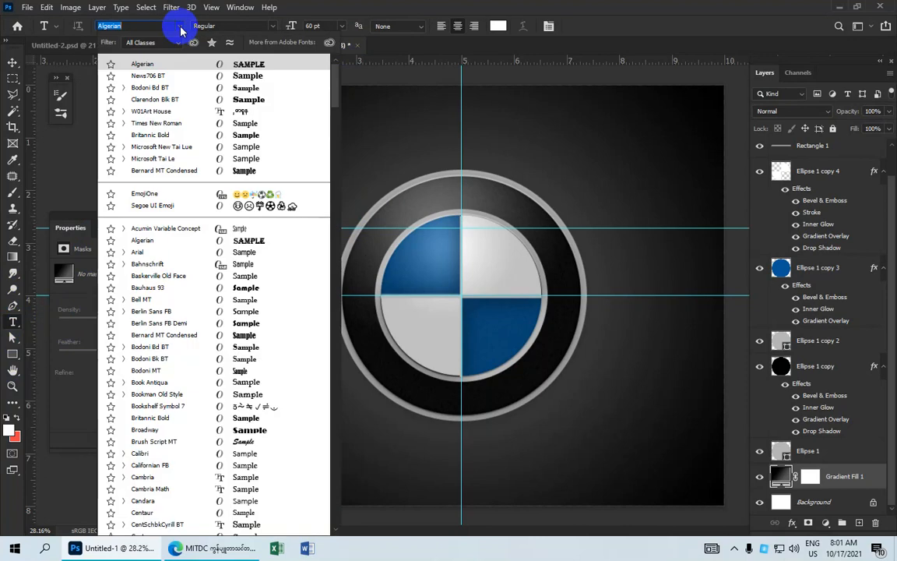
{"action": "left_click", "coordinate": [186, 66]}
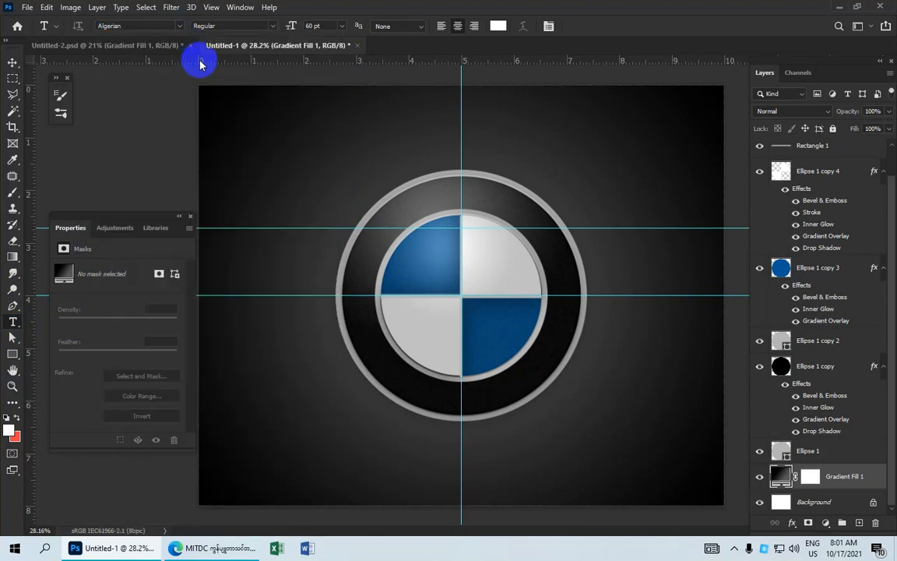
{"action": "left_click", "coordinate": [272, 27]}
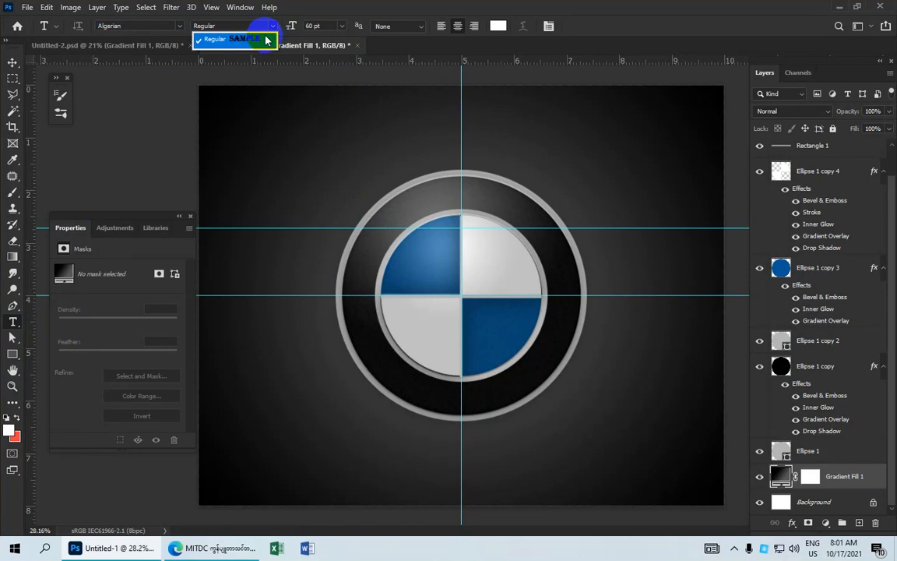
{"action": "left_click", "coordinate": [267, 37]}
{"action": "left_click", "coordinate": [296, 26]}
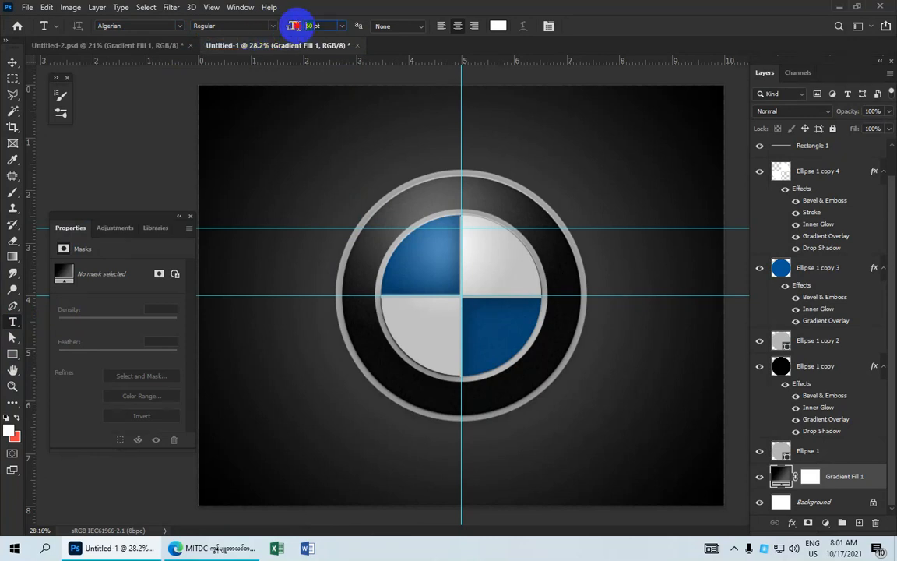
{"action": "left_click", "coordinate": [341, 26]}
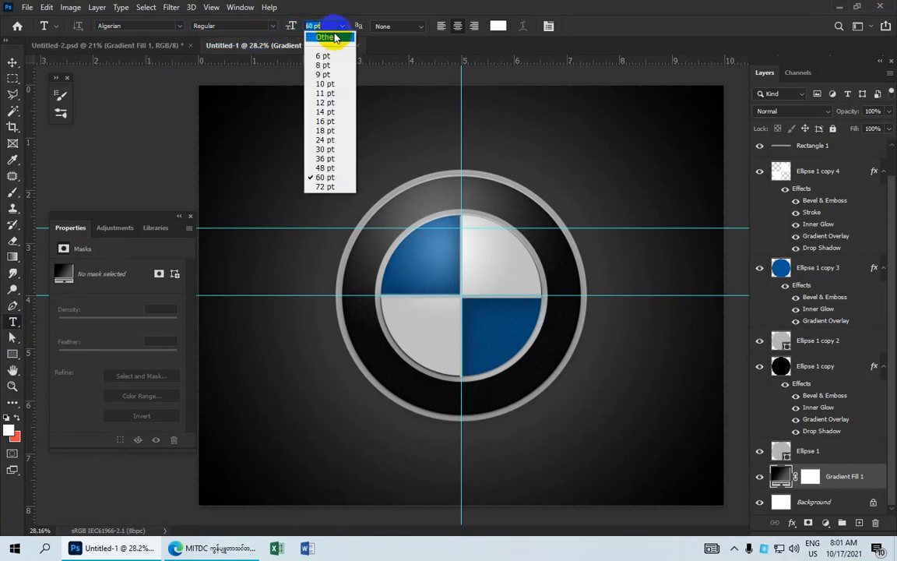
{"action": "left_click", "coordinate": [324, 174]}
{"action": "left_click", "coordinate": [498, 25]}
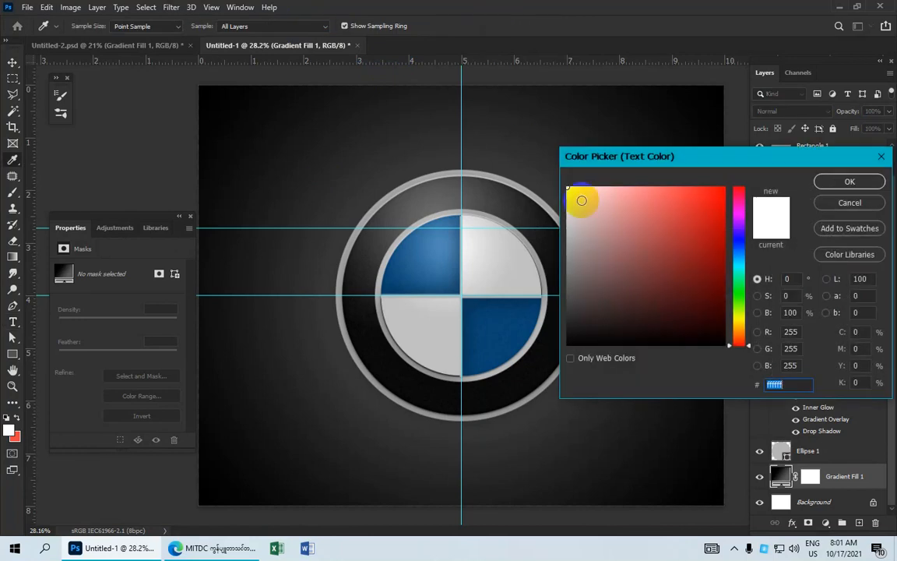
{"action": "left_click", "coordinate": [814, 181]}
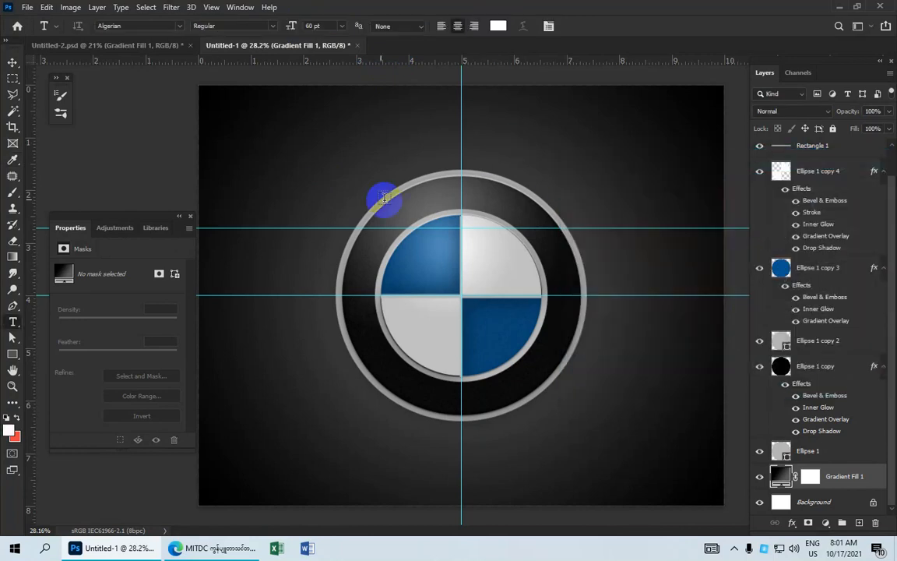
Add the text "B" outside the logo's upper-left edge and commit it
{"action": "left_click", "coordinate": [330, 185]}
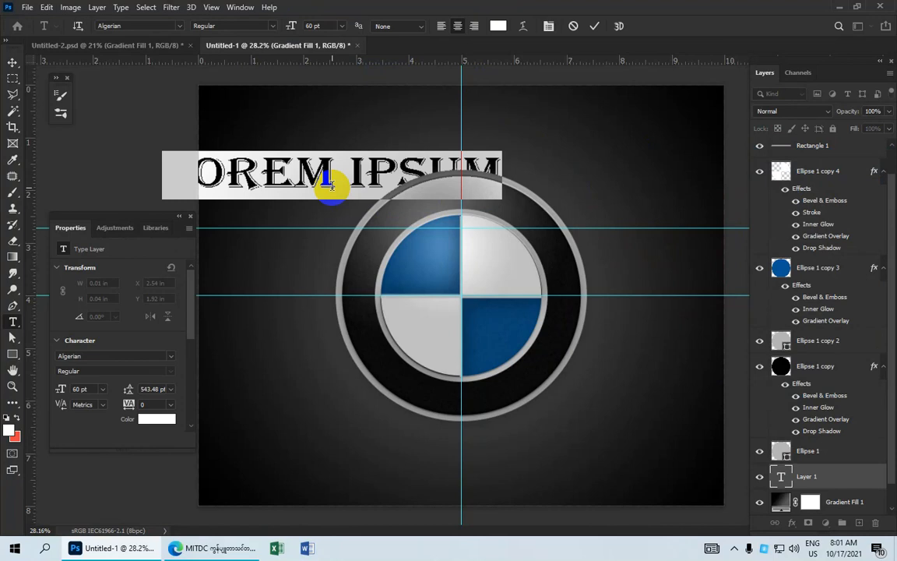
{"action": "type", "text": "B"}
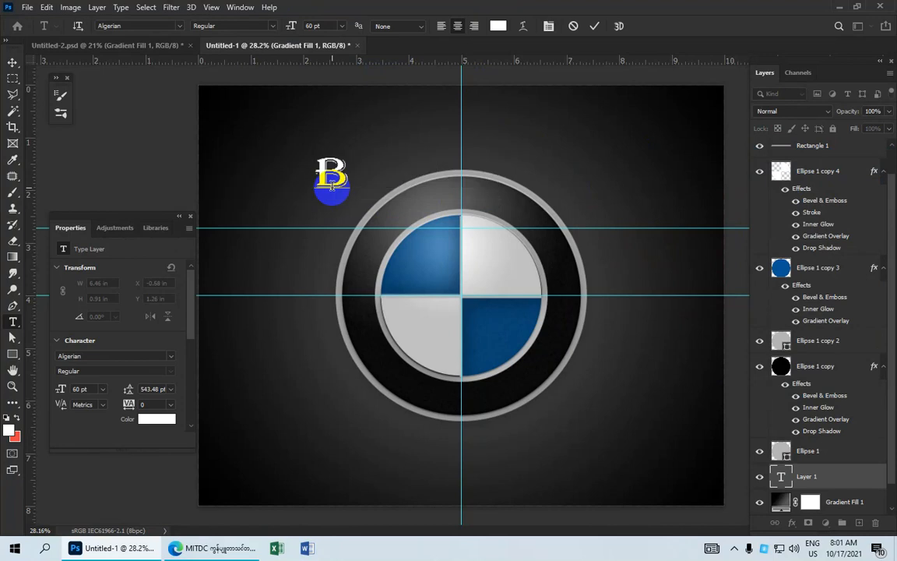
{"action": "left_click", "coordinate": [593, 28]}
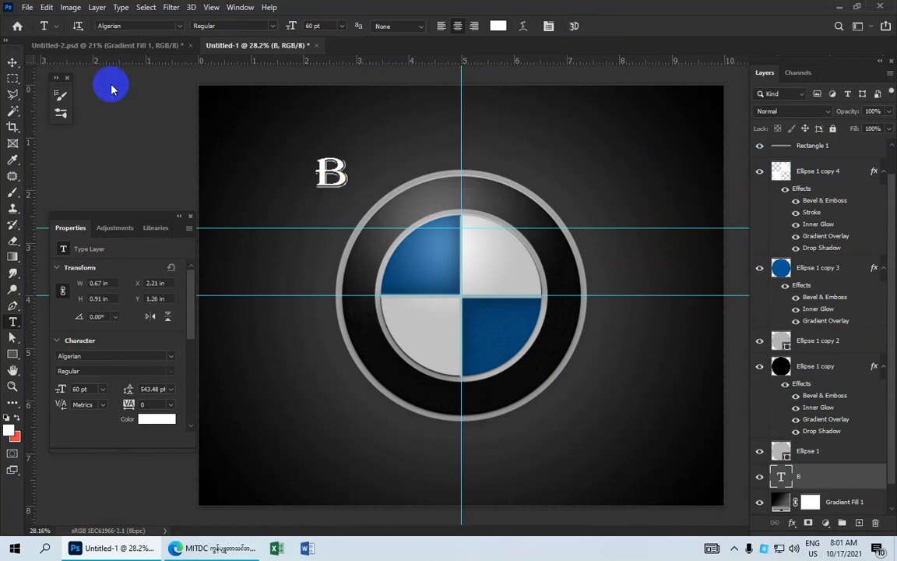
Move the letter B onto the upper-left part of the black ring and bring its layer to the top of the stack
{"action": "left_click", "coordinate": [14, 63]}
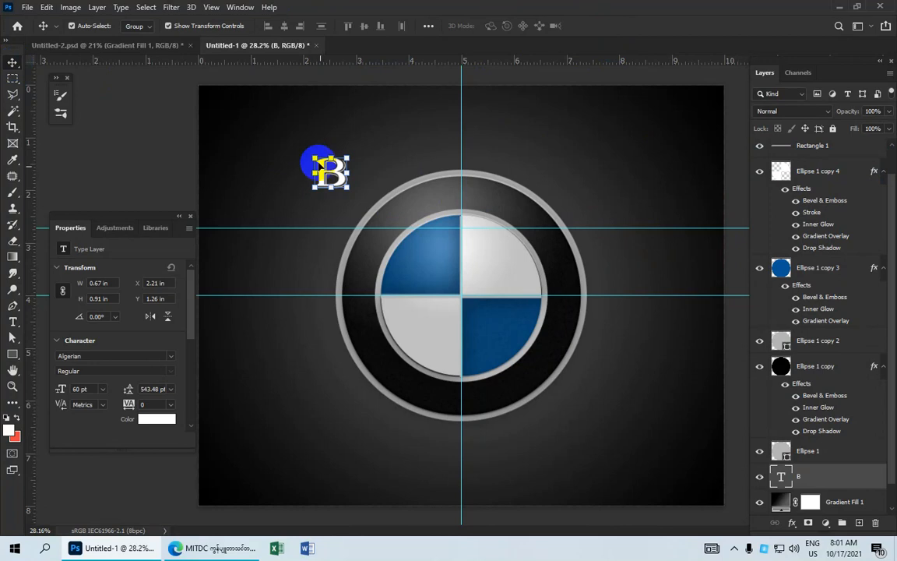
{"action": "left_click_drag", "start_coordinate": [340, 172], "coordinate": [392, 198]}
{"action": "left_click_drag", "start_coordinate": [829, 469], "coordinate": [818, 155]}
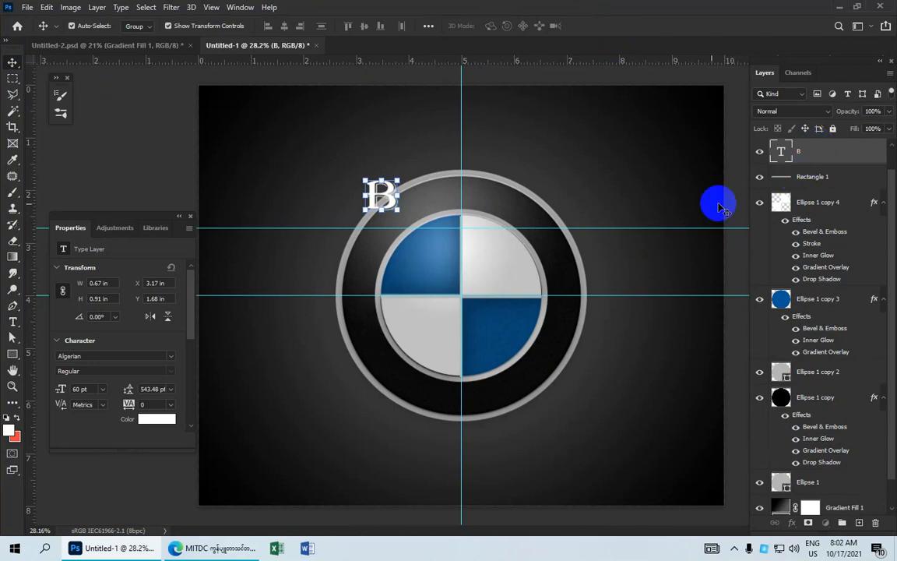
{"action": "scroll", "coordinate": [821, 187], "scroll_direction": "up", "scroll_amount": 1}
{"action": "left_click_drag", "start_coordinate": [819, 185], "coordinate": [806, 143]}
{"action": "scroll", "coordinate": [544, 188], "scroll_direction": "up", "scroll_amount": 1}
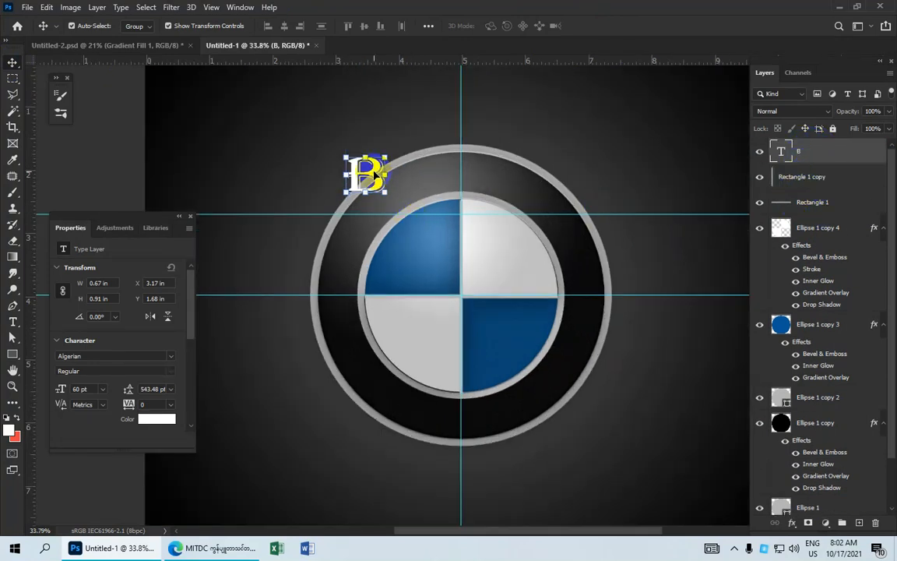
{"action": "left_click_drag", "start_coordinate": [373, 168], "coordinate": [394, 190]}
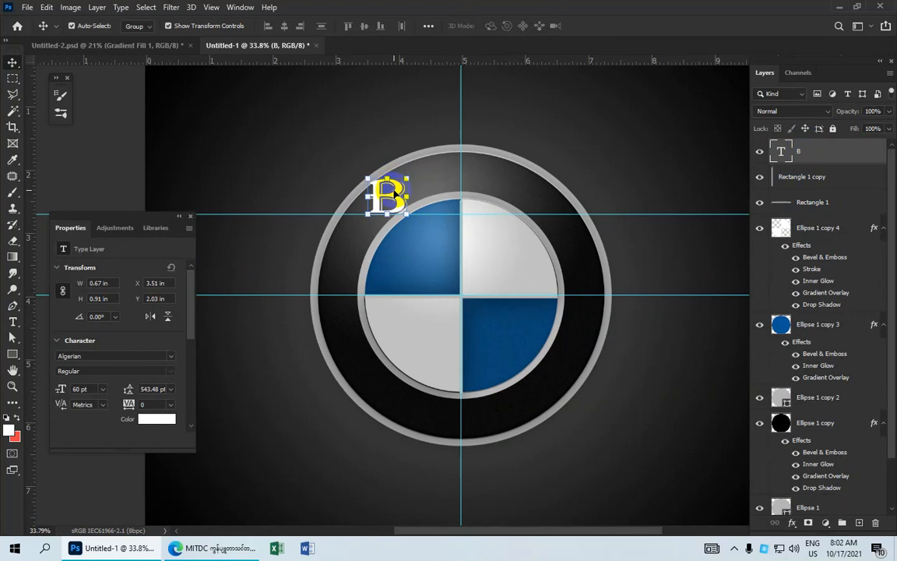
Scale the B to about 76%, rotate it about -27° and fit it within the upper-left of the black ring
{"action": "key", "text": "ctrl+t"}
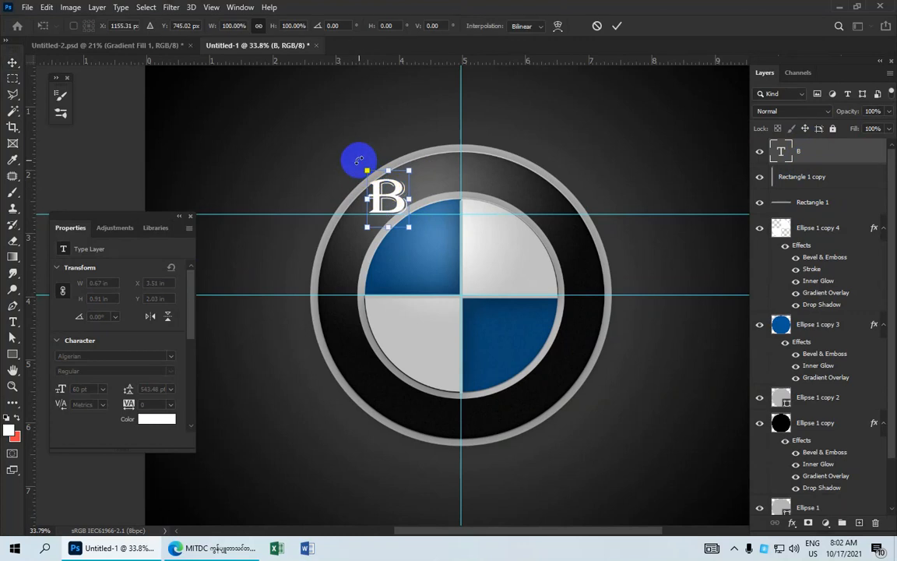
{"action": "left_click_drag", "start_coordinate": [358, 161], "coordinate": [371, 216]}
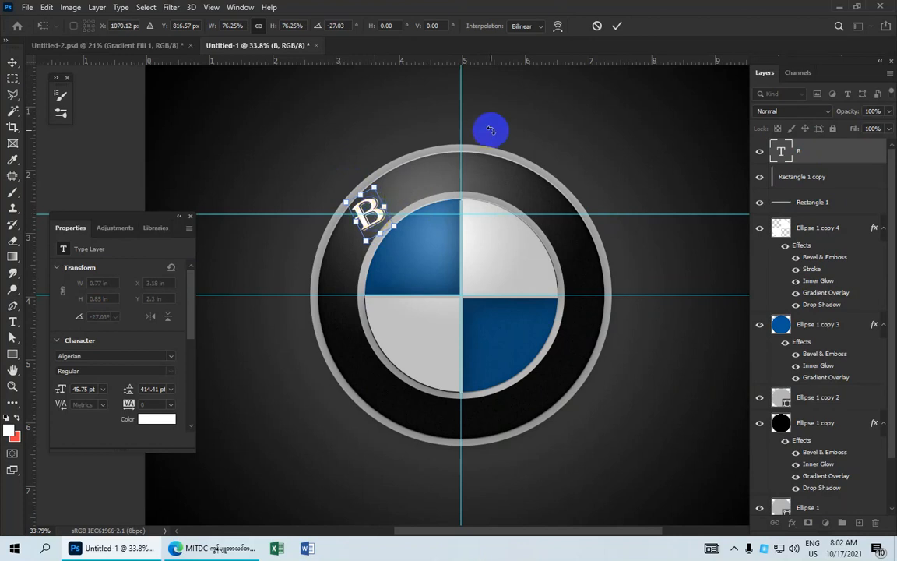
{"action": "left_click", "coordinate": [618, 27]}
Duplicate the B to the top center of the black ring and change the copy's text to "M"
{"action": "left_click", "coordinate": [363, 227]}
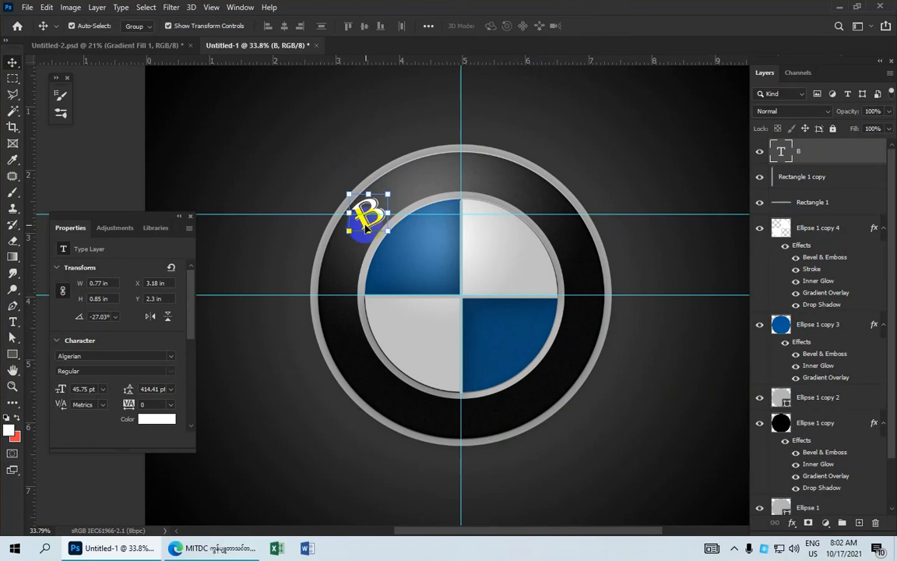
{"action": "left_click", "coordinate": [368, 212]}
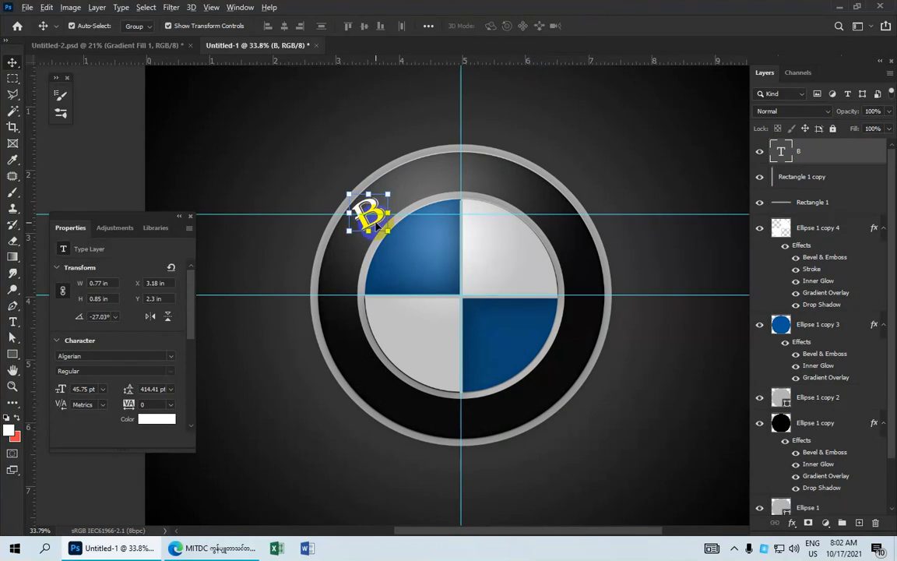
{"action": "left_click_drag", "start_coordinate": [378, 224], "coordinate": [462, 180]}
{"action": "double_click", "coordinate": [466, 179]}
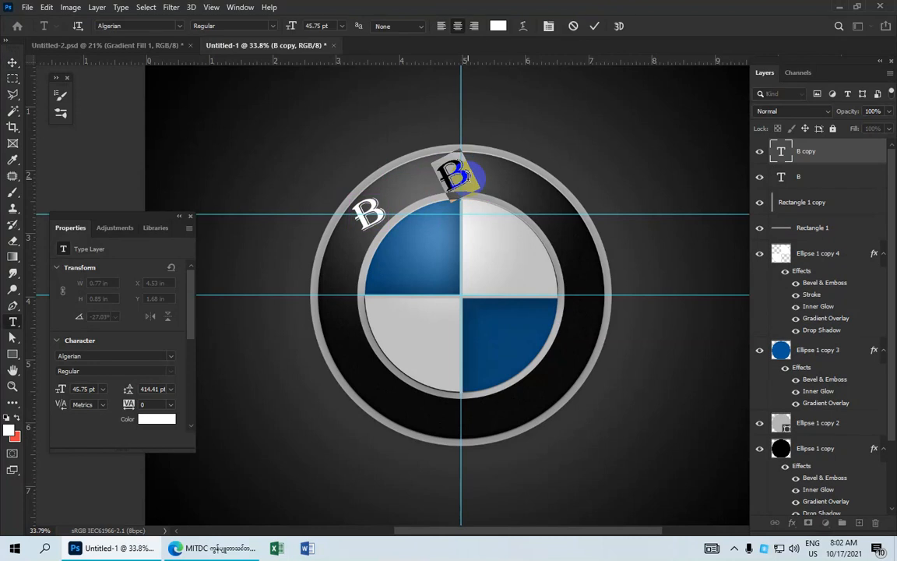
{"action": "type", "text": "M"}
{"action": "left_click", "coordinate": [594, 28]}
Rotate the M upright to about 0° and center it on the vertical guide at the top of the ring
{"action": "key", "text": "v"}
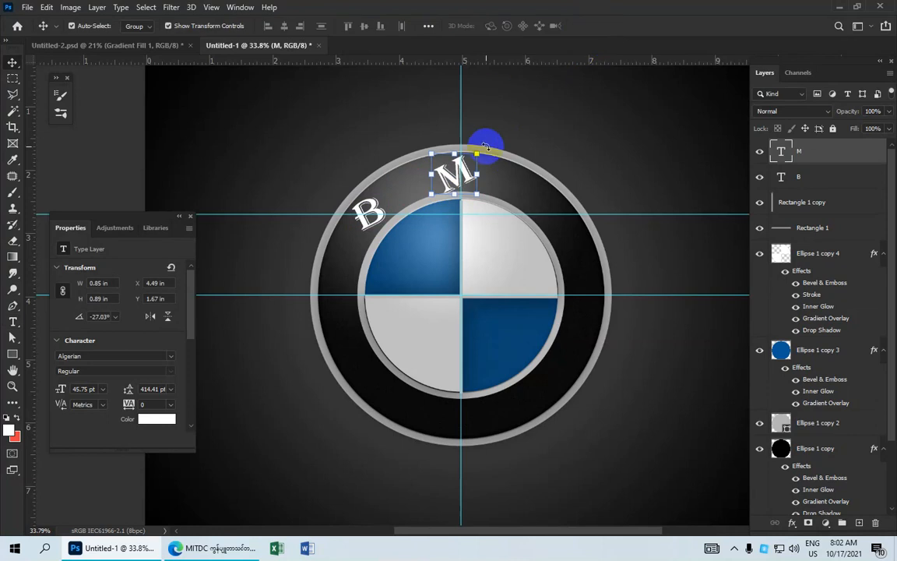
{"action": "key", "text": "ctrl+t"}
{"action": "mouse_move", "coordinate": [491, 138]}
{"action": "left_mouse_down"}
{"action": "mouse_move", "coordinate": [503, 161]}
{"action": "mouse_move", "coordinate": [494, 137]}
{"action": "left_mouse_up"}
{"action": "left_click", "coordinate": [617, 26]}
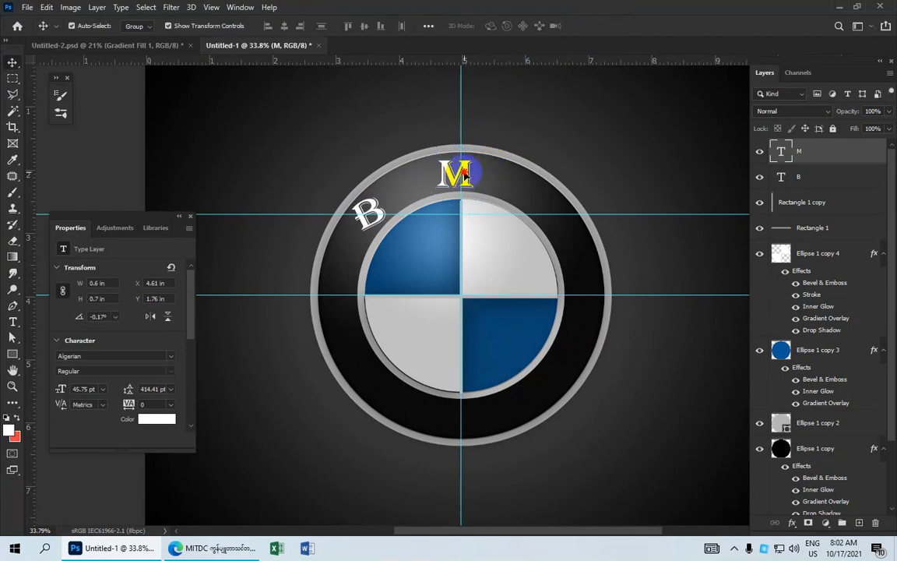
{"action": "left_click_drag", "start_coordinate": [462, 173], "coordinate": [465, 175]}
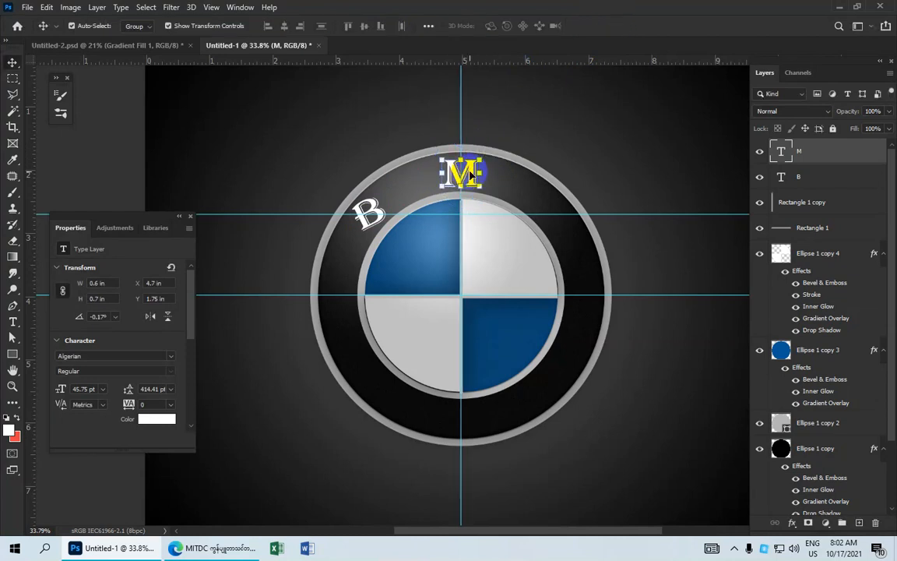
Duplicate the B horizontally to the upper-right part of the black ring and change the copy's text to "W"
{"action": "left_click", "coordinate": [368, 218]}
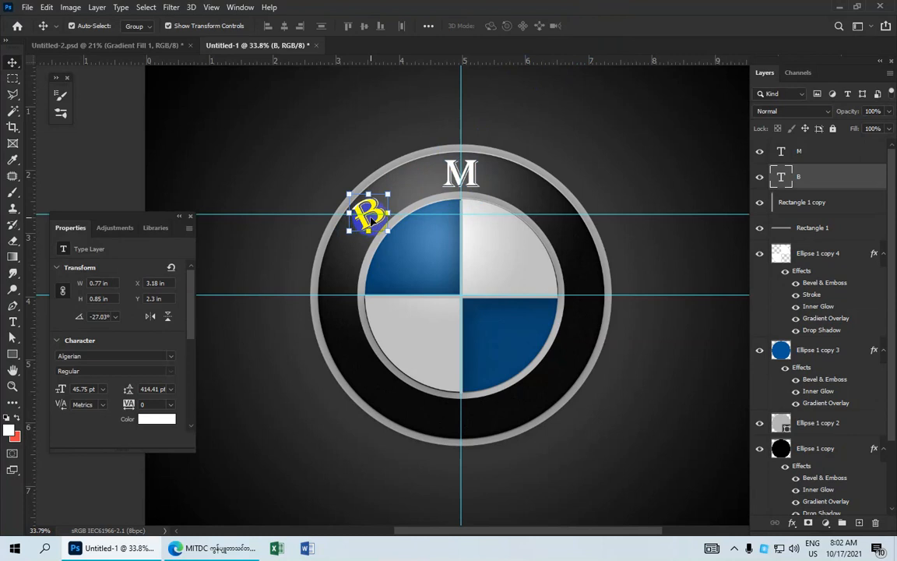
{"action": "left_click_drag", "start_coordinate": [376, 221], "coordinate": [562, 222]}
{"action": "key", "text": "alt+shift"}
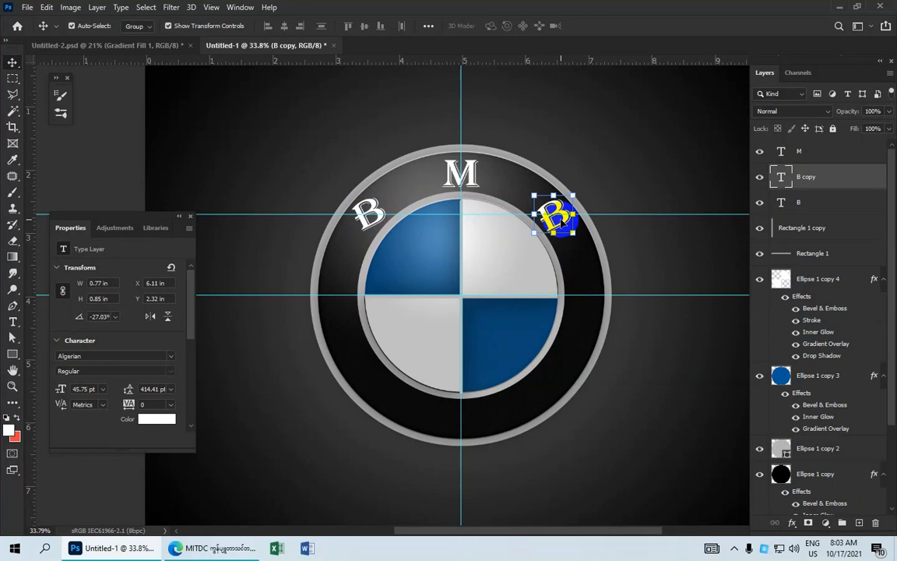
{"action": "double_click", "coordinate": [562, 221]}
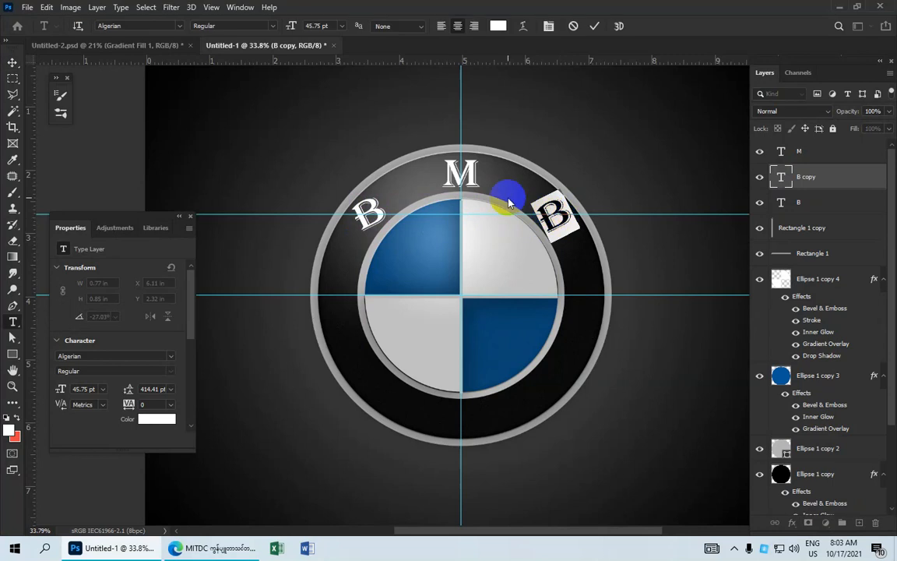
{"action": "type", "text": "W"}
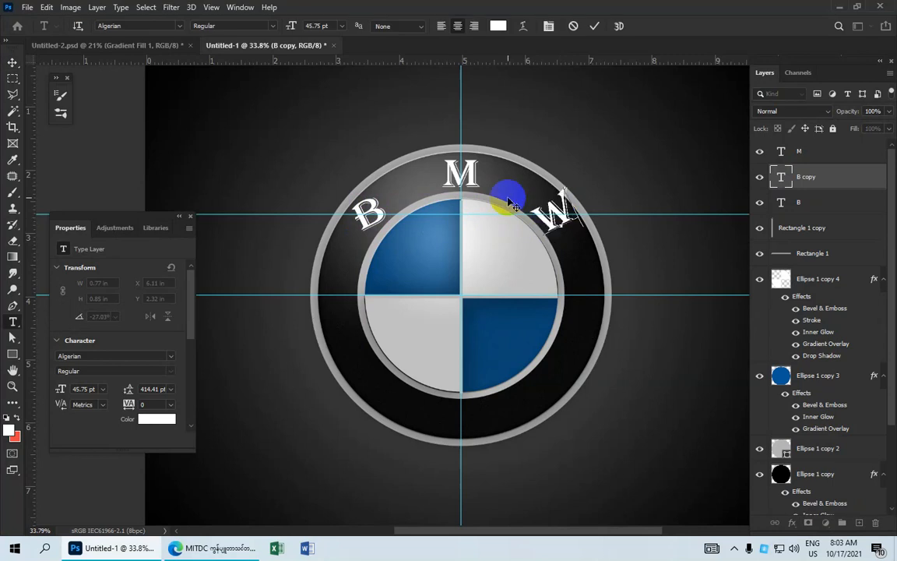
{"action": "left_click", "coordinate": [593, 28]}
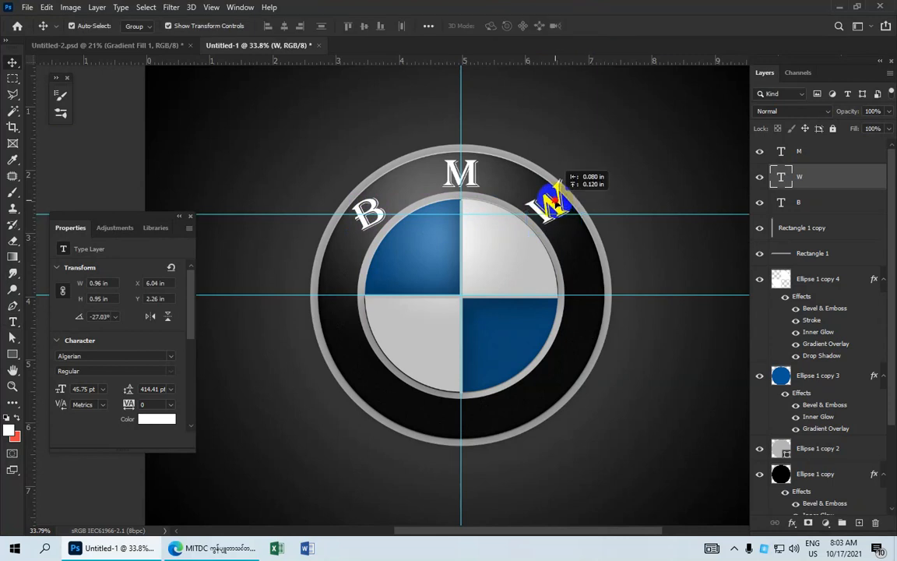
Rotate the W clockwise to about 50° and fit it within the upper-right of the black ring
{"action": "key", "text": "ctrl+t"}
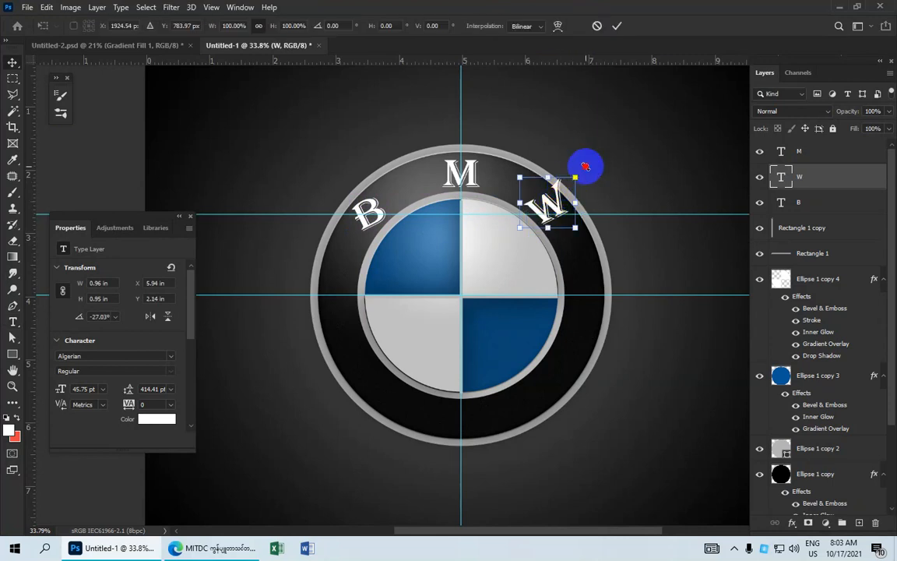
{"action": "left_click_drag", "start_coordinate": [586, 166], "coordinate": [538, 179]}
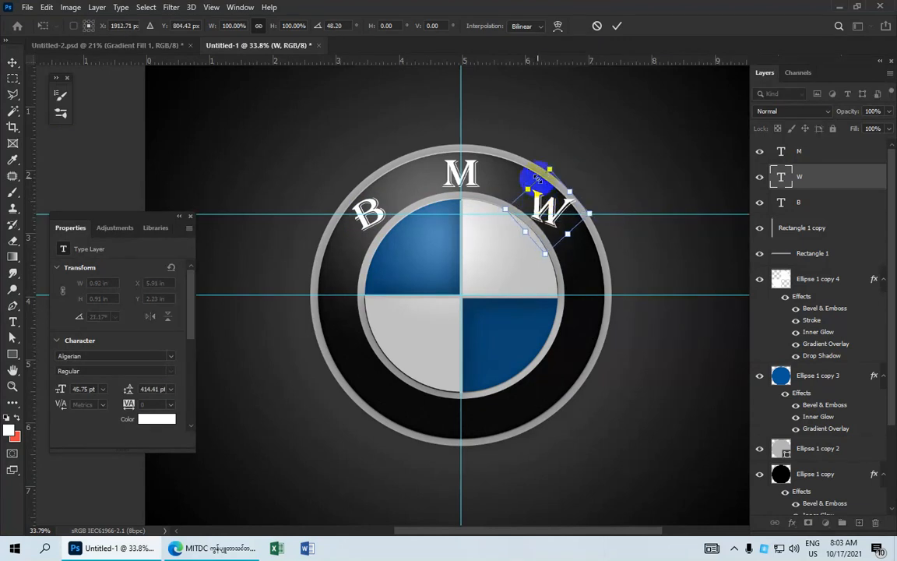
{"action": "left_click", "coordinate": [615, 27]}
{"action": "left_click", "coordinate": [606, 132]}
{"action": "scroll", "coordinate": [581, 226], "scroll_direction": "up", "scroll_amount": 2}
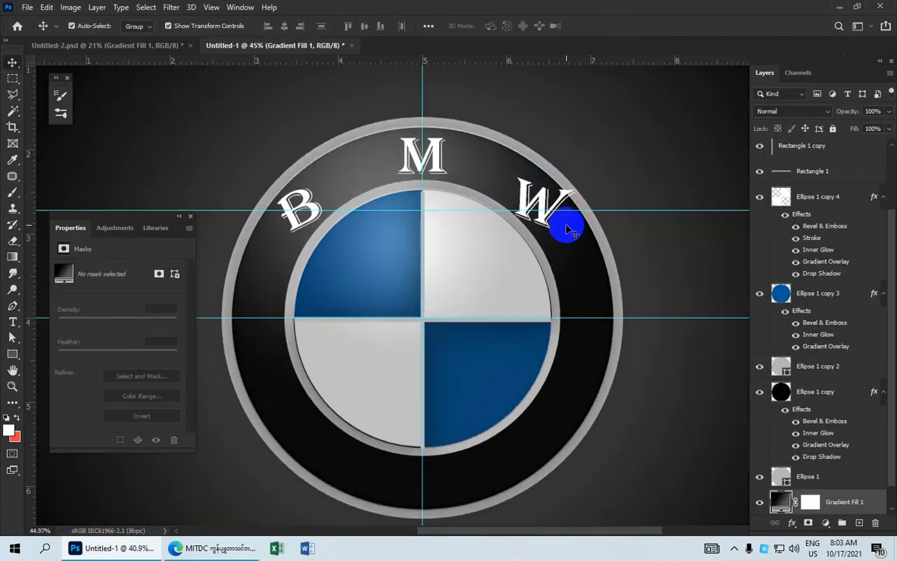
{"action": "left_click", "coordinate": [548, 217]}
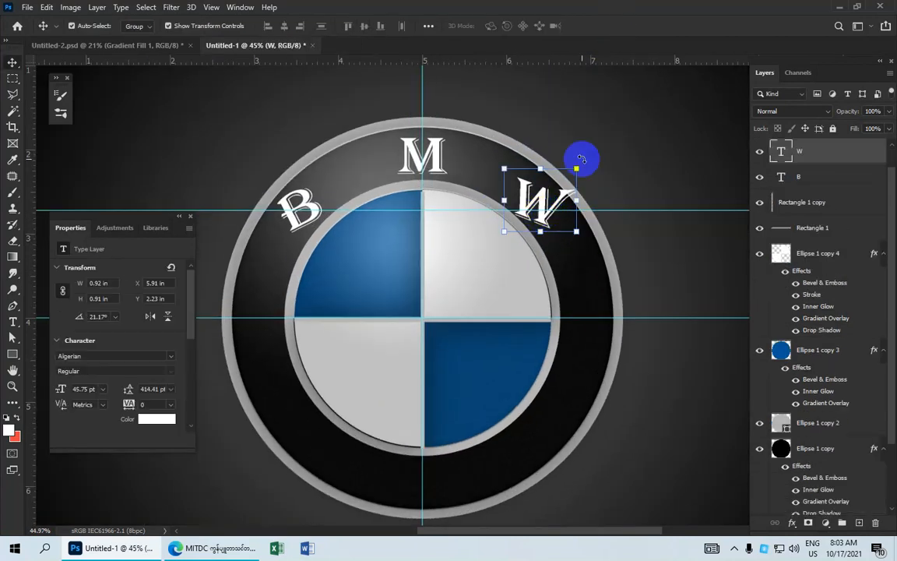
{"action": "left_click_drag", "start_coordinate": [580, 156], "coordinate": [594, 186]}
{"action": "left_click", "coordinate": [616, 26]}
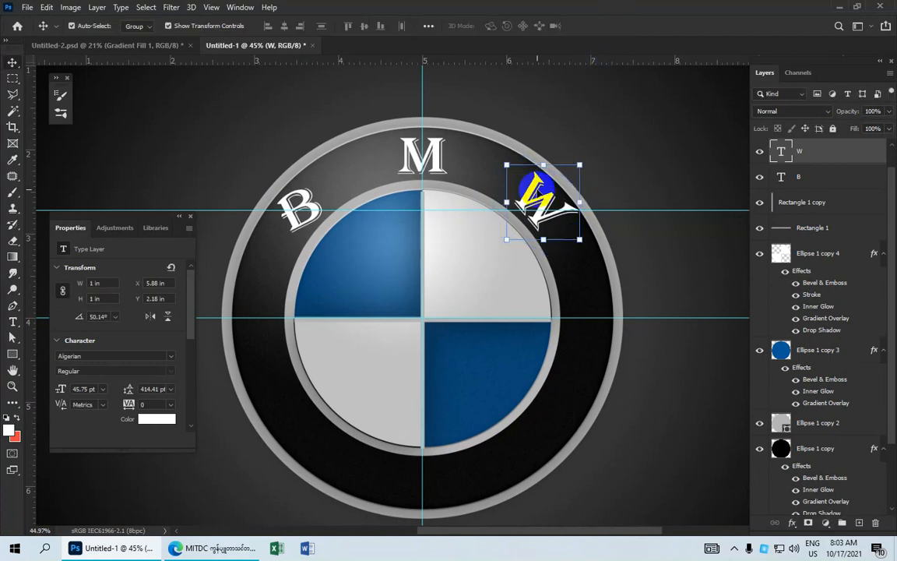
{"action": "left_click_drag", "start_coordinate": [533, 185], "coordinate": [537, 187]}
{"action": "left_click", "coordinate": [617, 142]}
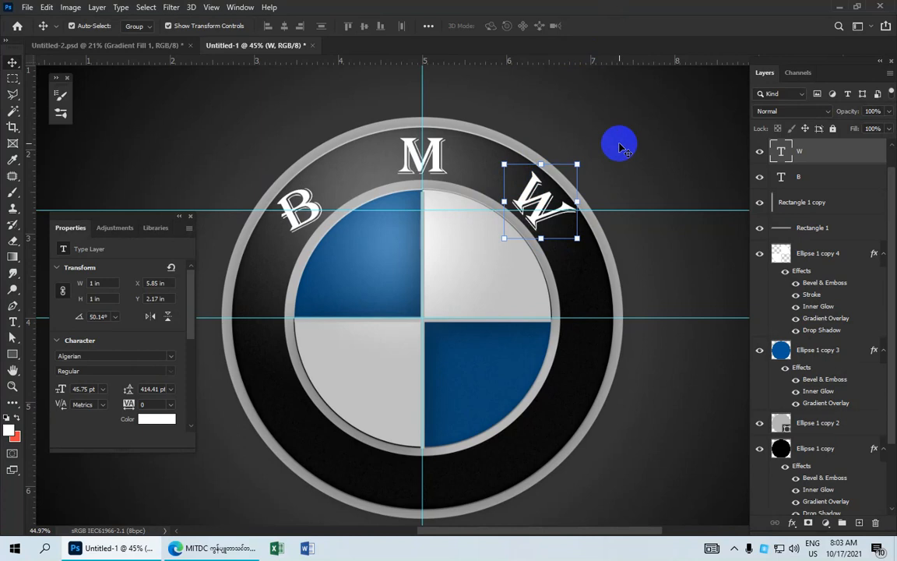
Nudge the B slightly to refine its position on the upper-left of the black ring
{"action": "left_click", "coordinate": [310, 205]}
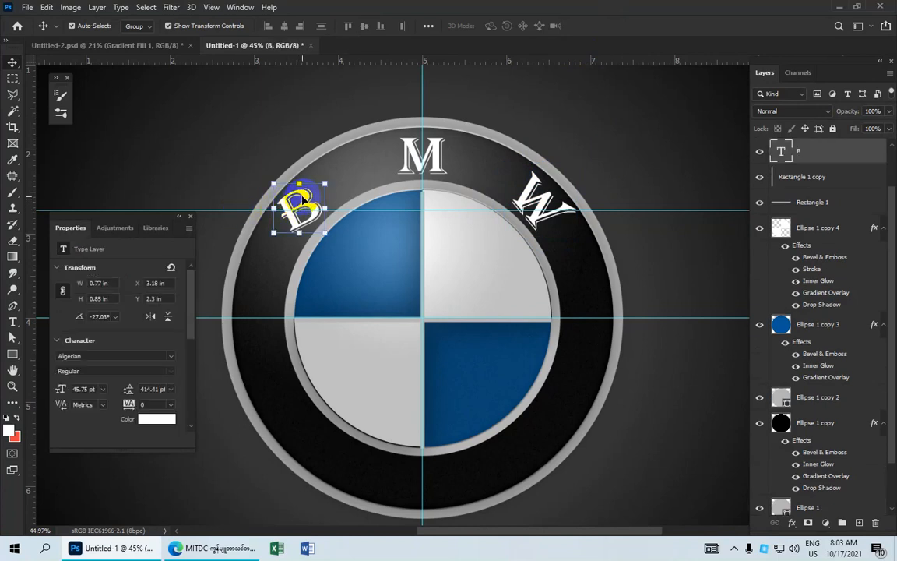
{"action": "left_click_drag", "start_coordinate": [303, 201], "coordinate": [300, 202]}
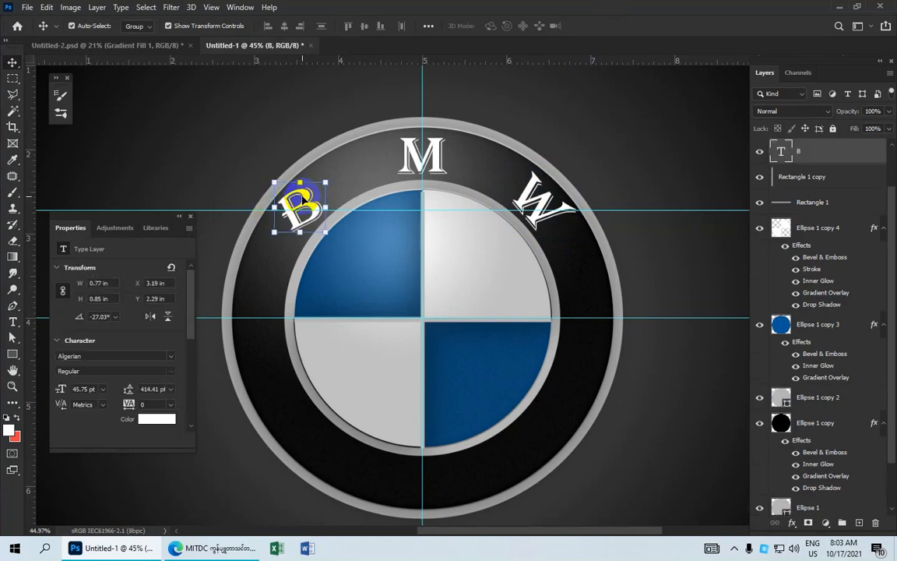
{"action": "left_click", "coordinate": [567, 146]}
{"action": "scroll", "coordinate": [502, 184], "scroll_direction": "down", "scroll_amount": 3}
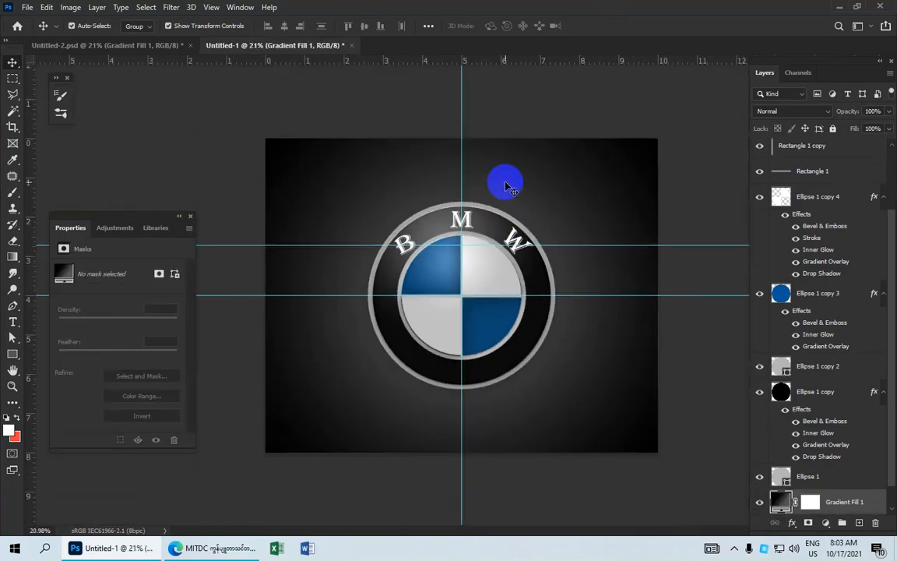
Rasterize the Ellipse 1 layer that forms the gray outer ring
{"action": "scroll", "coordinate": [505, 186], "scroll_direction": "down", "scroll_amount": 1}
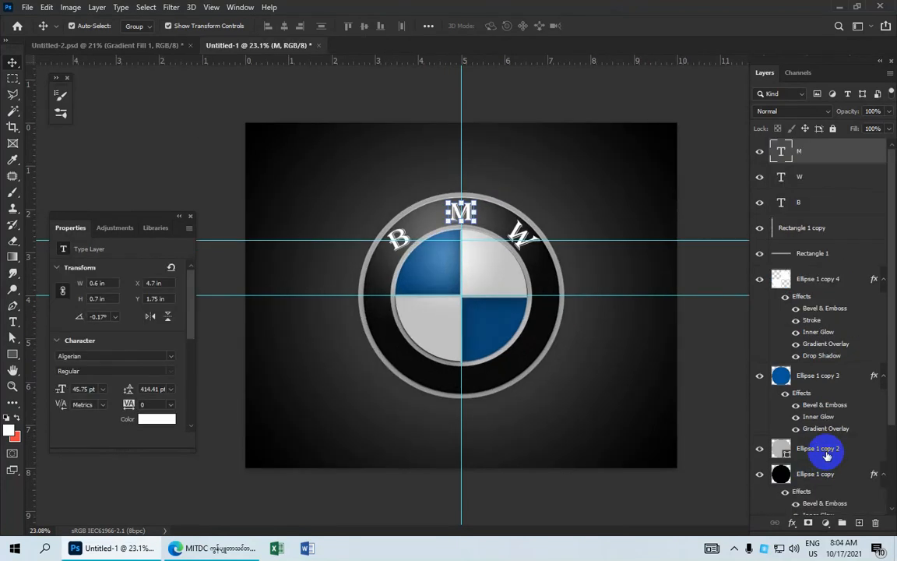
{"action": "left_click", "coordinate": [829, 451]}
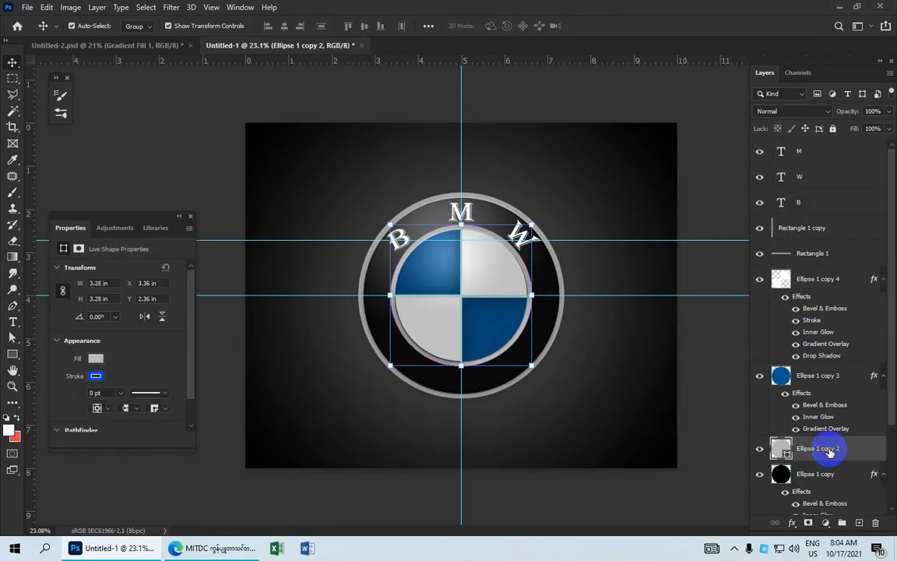
{"action": "scroll", "coordinate": [827, 451], "scroll_direction": "down", "scroll_amount": 3}
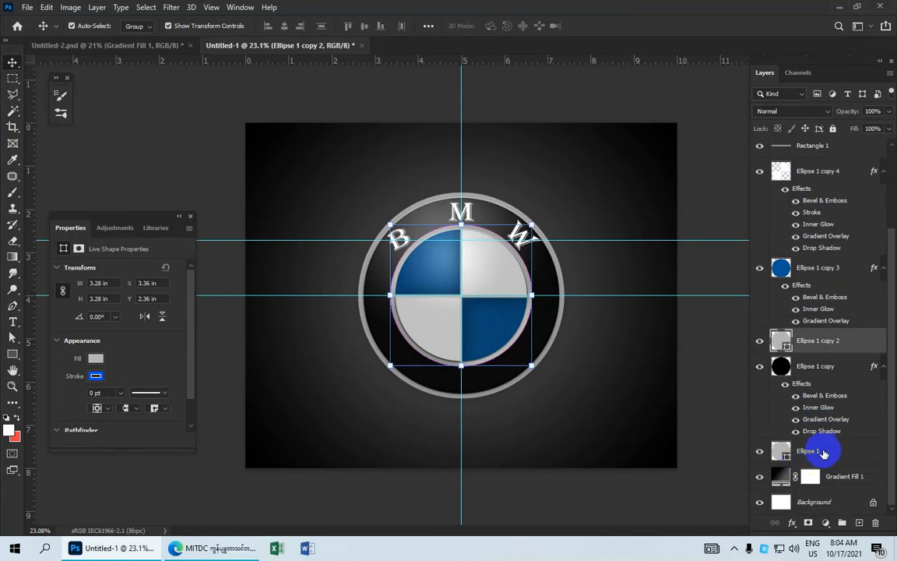
{"action": "left_click", "coordinate": [826, 452]}
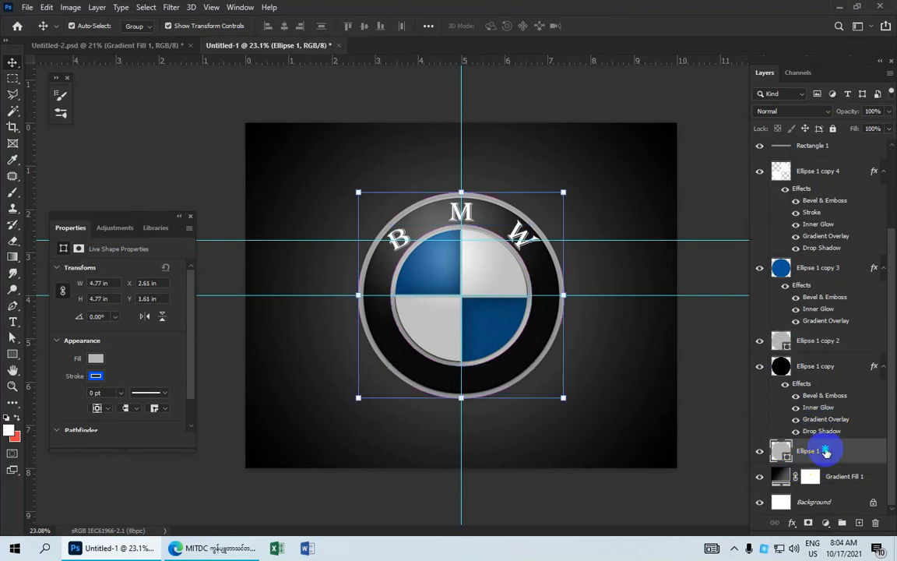
{"action": "right_click", "coordinate": [826, 452]}
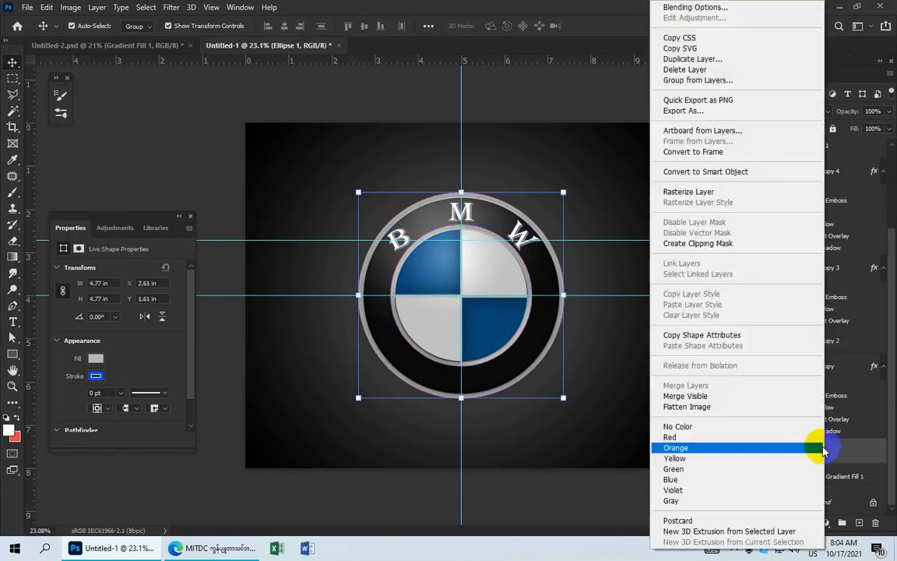
{"action": "left_click", "coordinate": [697, 192]}
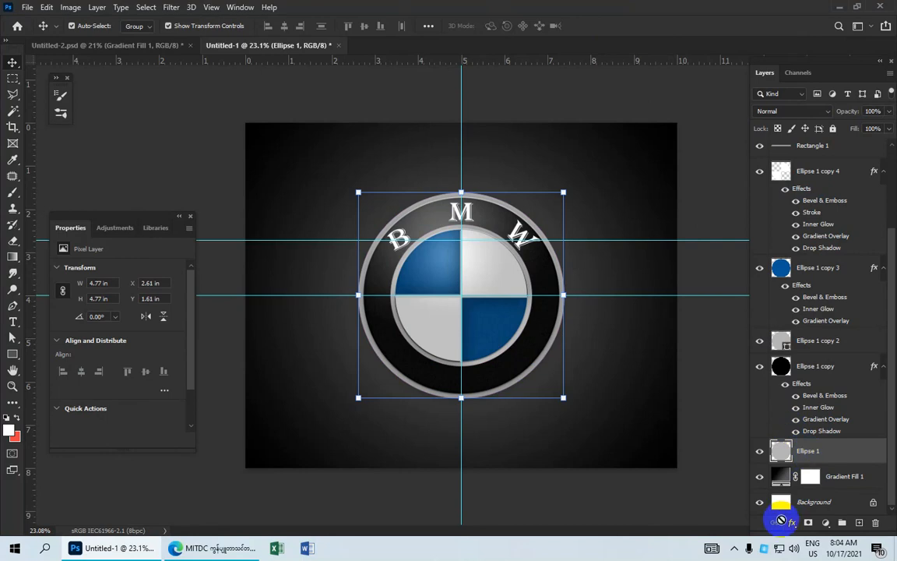
Add a Drop Shadow to the Ellipse 1 layer with 66% opacity and a size of 130 px
{"action": "left_click", "coordinate": [790, 523]}
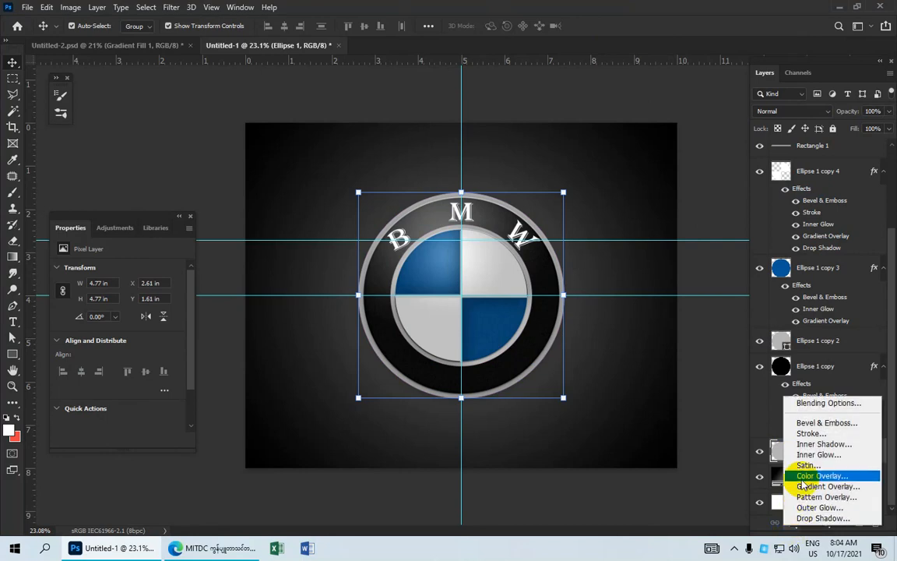
{"action": "left_click", "coordinate": [809, 407]}
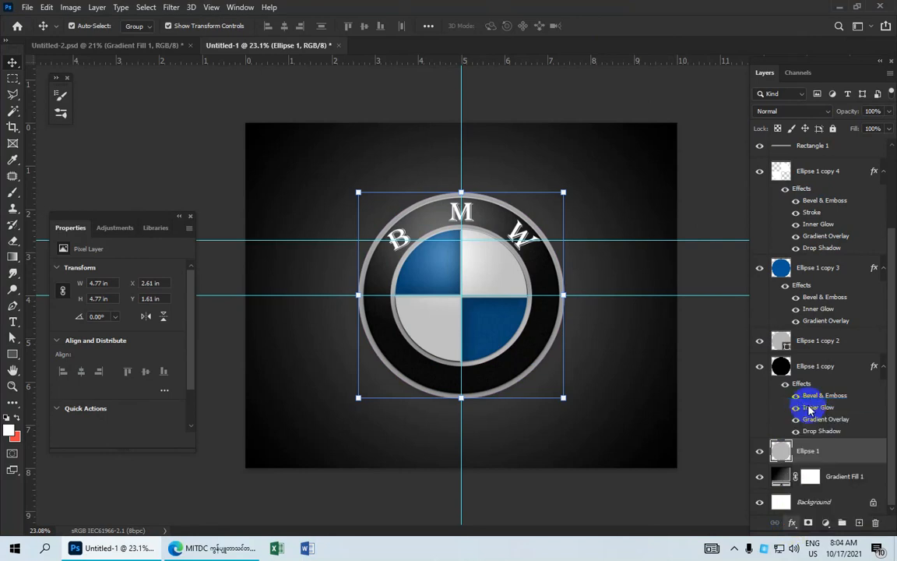
{"action": "left_click", "coordinate": [467, 359]}
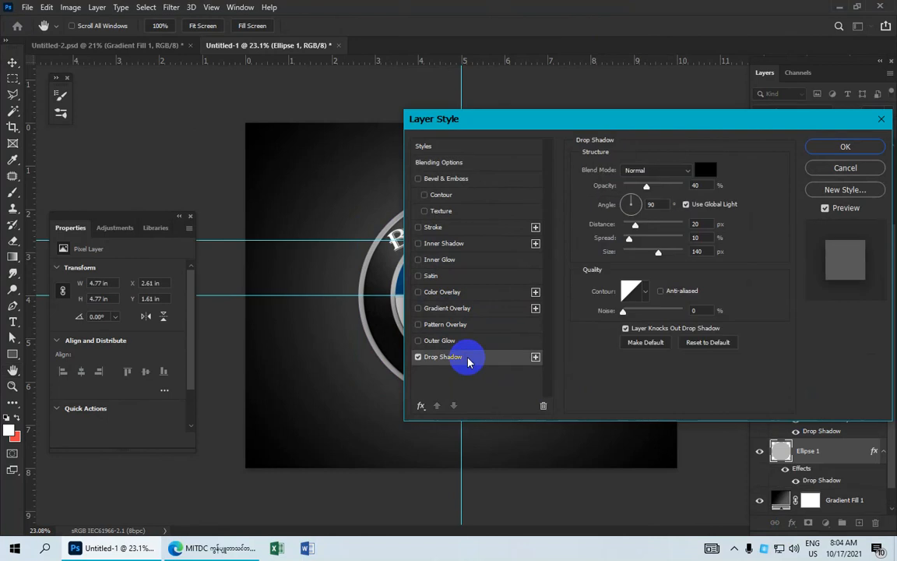
{"action": "left_click_drag", "start_coordinate": [536, 124], "coordinate": [668, 79]}
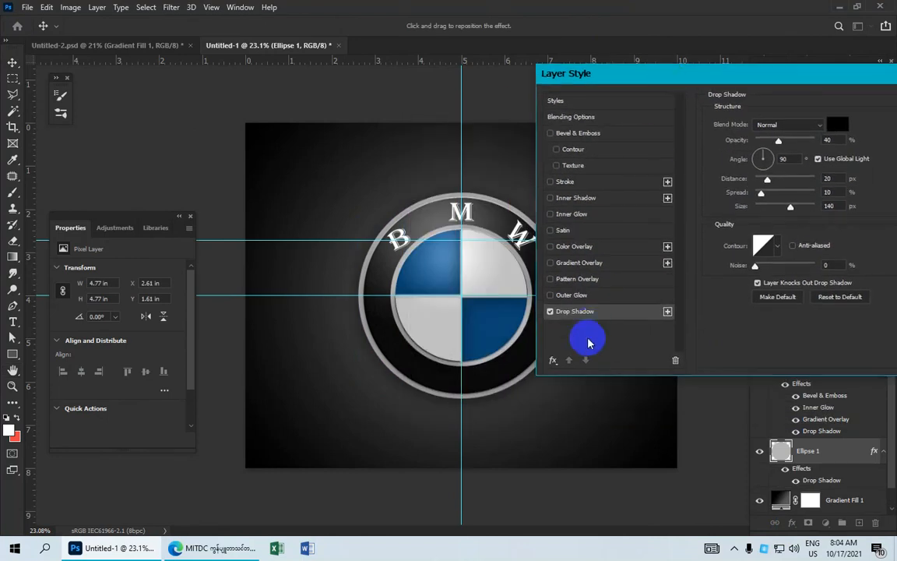
{"action": "left_click_drag", "start_coordinate": [778, 143], "coordinate": [795, 142]}
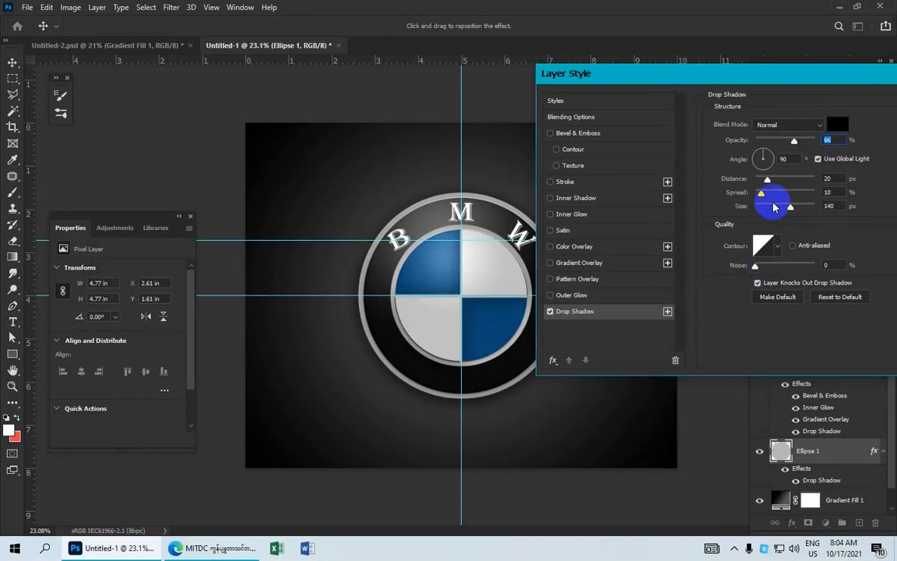
{"action": "left_click", "coordinate": [829, 179]}
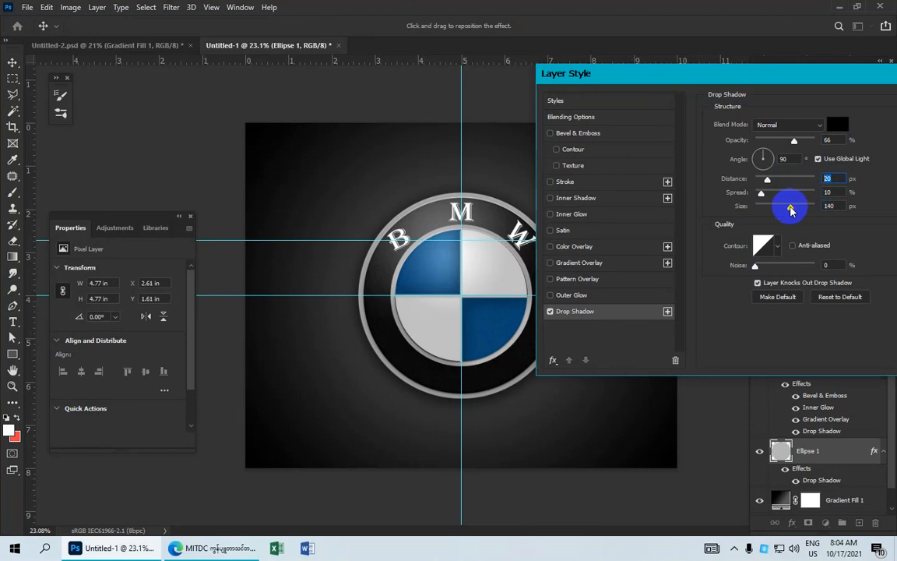
{"action": "left_click", "coordinate": [829, 206]}
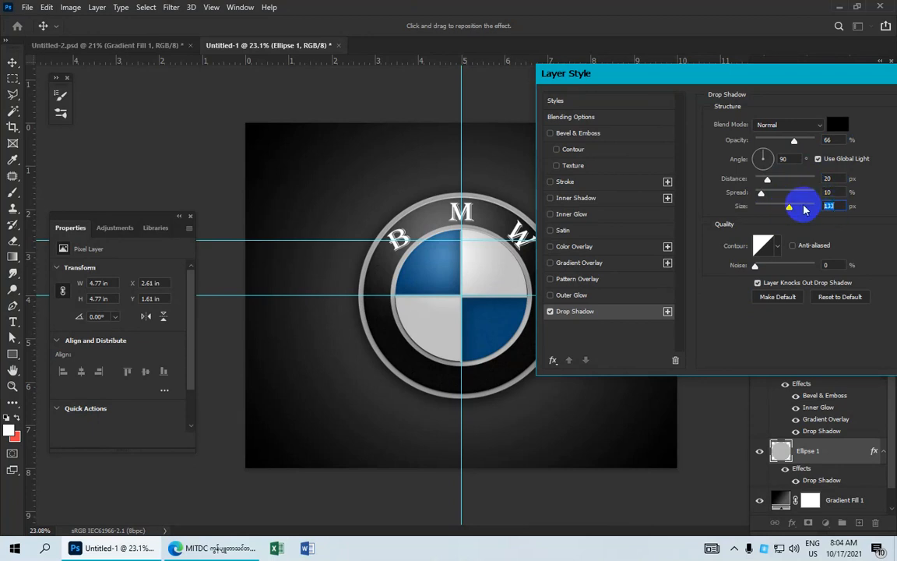
{"action": "type", "text": "13"}
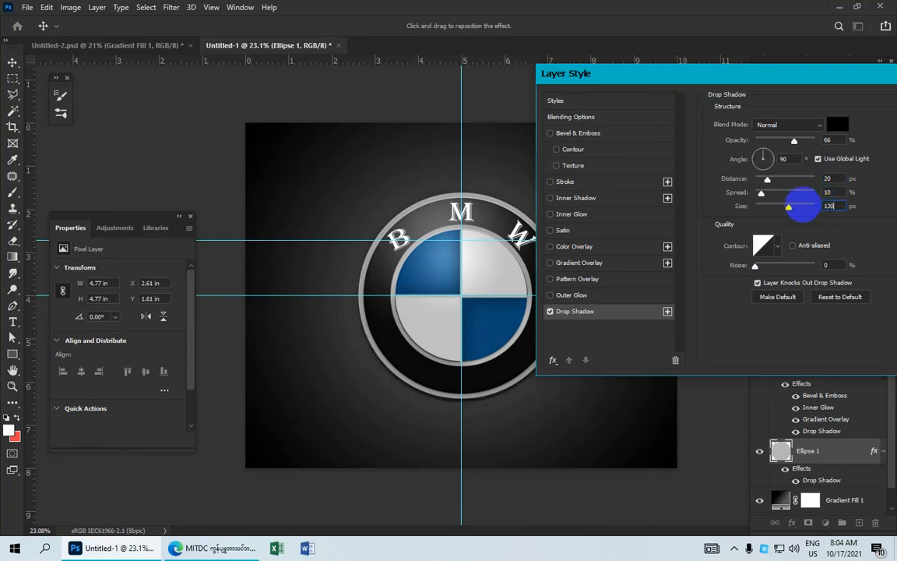
{"action": "type", "text": "0"}
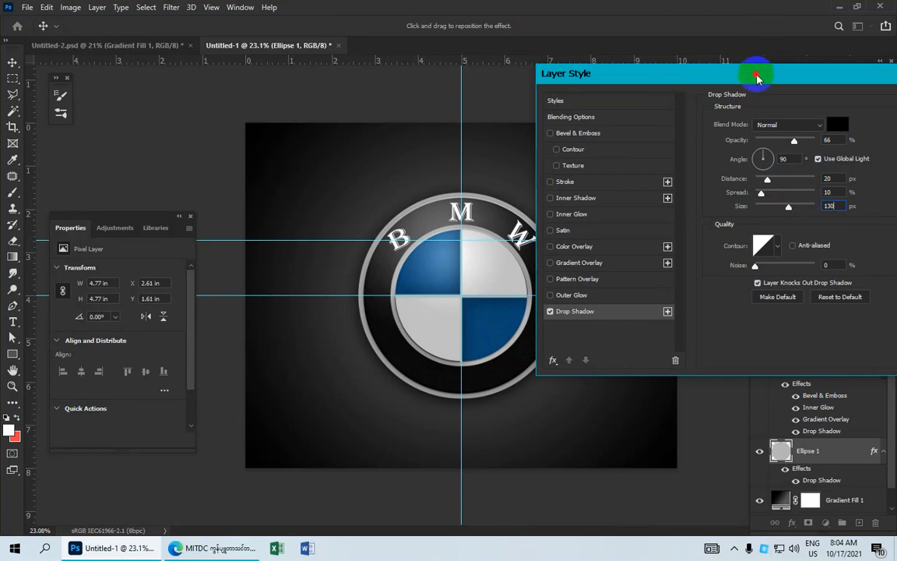
{"action": "left_click_drag", "start_coordinate": [760, 72], "coordinate": [645, 85]}
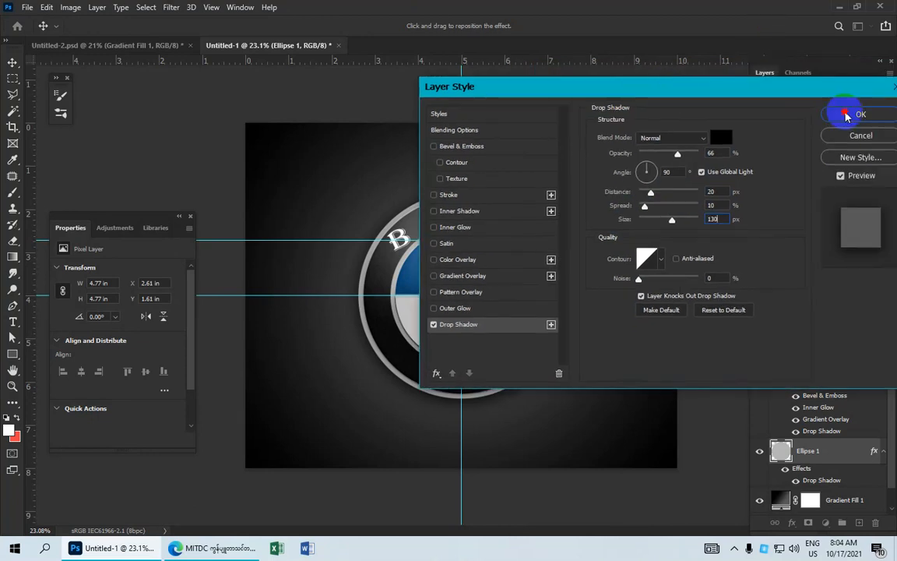
{"action": "left_click", "coordinate": [848, 115]}
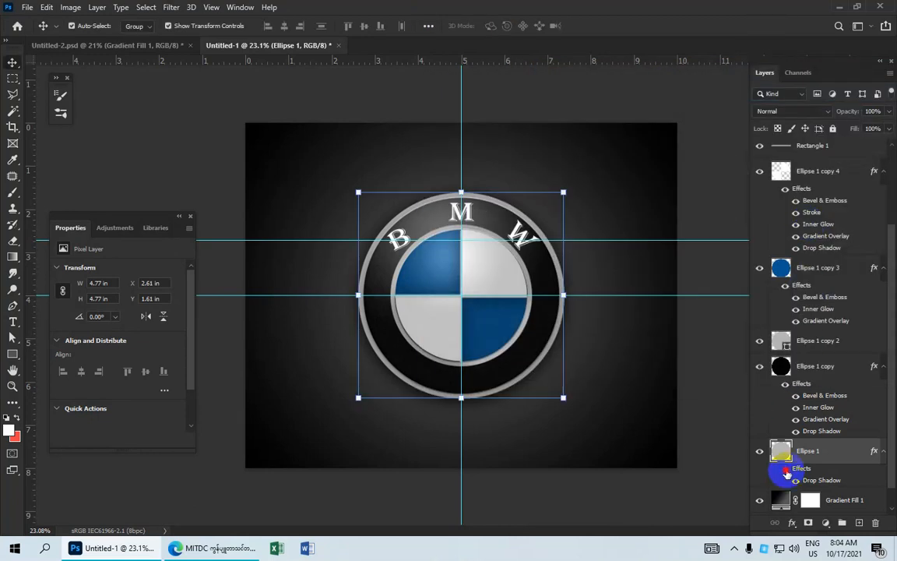
Hide the layer effects of Ellipse 1 and deselect all layers
{"action": "left_click", "coordinate": [786, 470]}
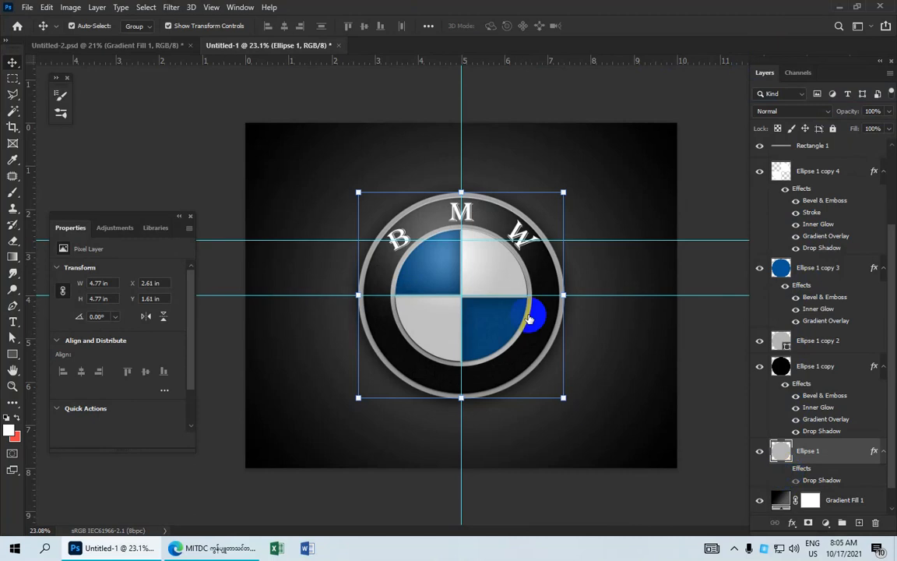
{"action": "scroll", "coordinate": [536, 300], "scroll_direction": "down", "scroll_amount": 2}
{"action": "left_click", "coordinate": [666, 227]}
{"action": "scroll", "coordinate": [557, 266], "scroll_direction": "up", "scroll_amount": 3}
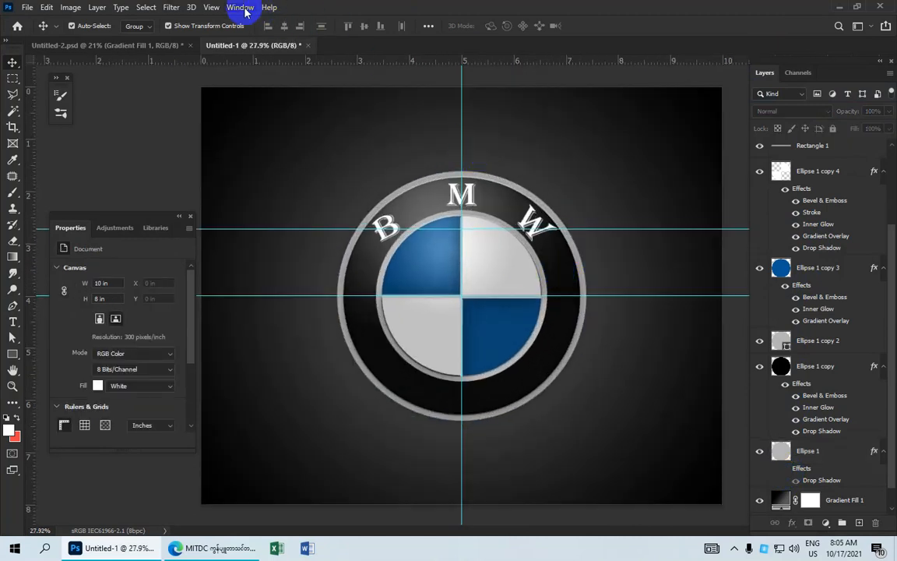
Hide the Extras so the guides no longer cover the finished logo
{"action": "left_click", "coordinate": [210, 7]}
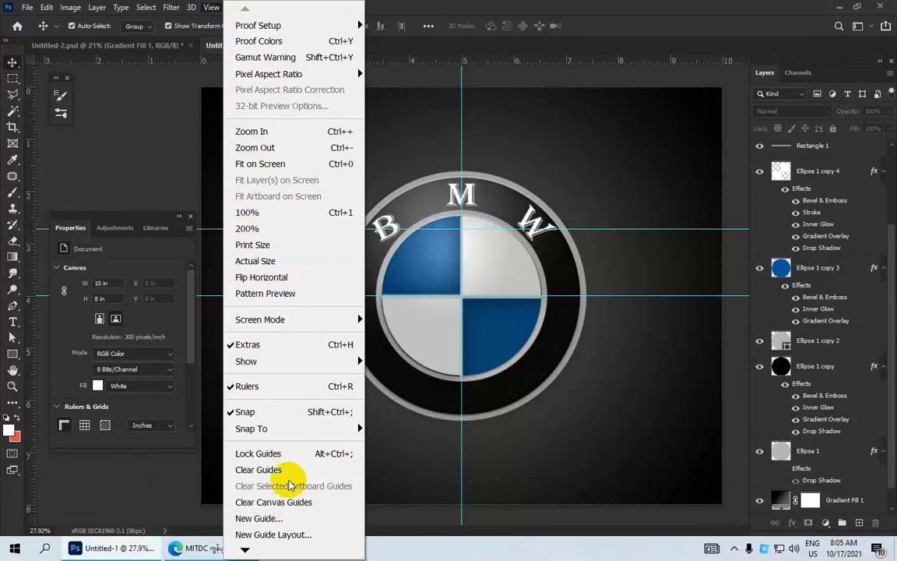
{"action": "left_click", "coordinate": [287, 347]}
{"action": "scroll", "coordinate": [484, 247], "scroll_direction": "up", "scroll_amount": 1}
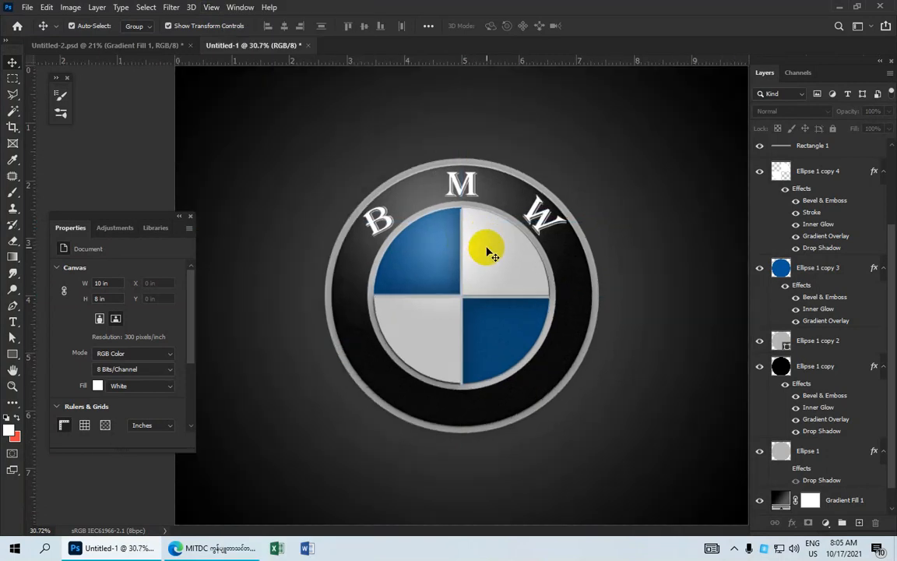
{"action": "scroll", "coordinate": [487, 250], "scroll_direction": "down", "scroll_amount": 1}
{"action": "scroll", "coordinate": [488, 251], "scroll_direction": "up", "scroll_amount": 2}
{"action": "scroll", "coordinate": [488, 251], "scroll_direction": "down", "scroll_amount": 1}
{"action": "left_click", "coordinate": [91, 76]}
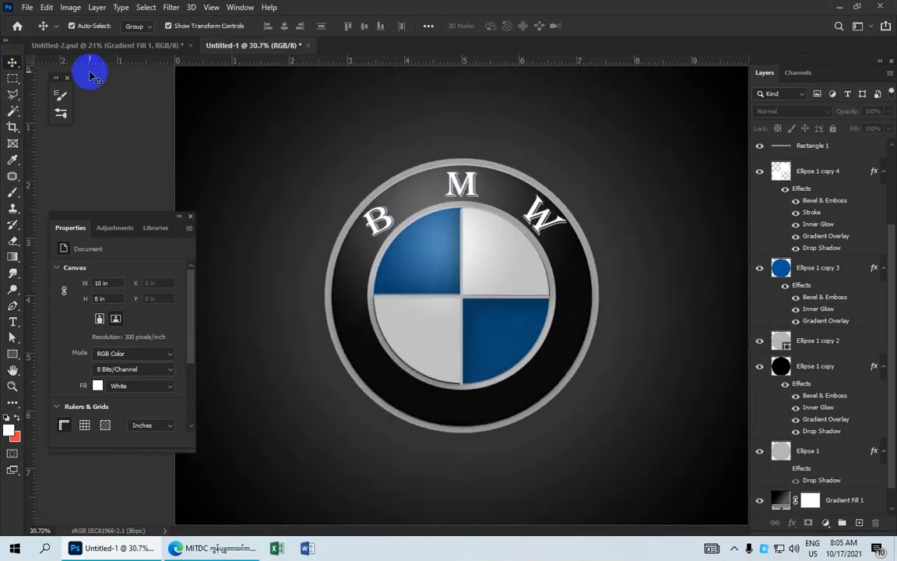
Save a JPEG copy of the logo to the Desktop as BMW Logo Design, with quality 12 (Maximum) and the Baseline Optimized format
{"action": "left_click", "coordinate": [24, 7]}
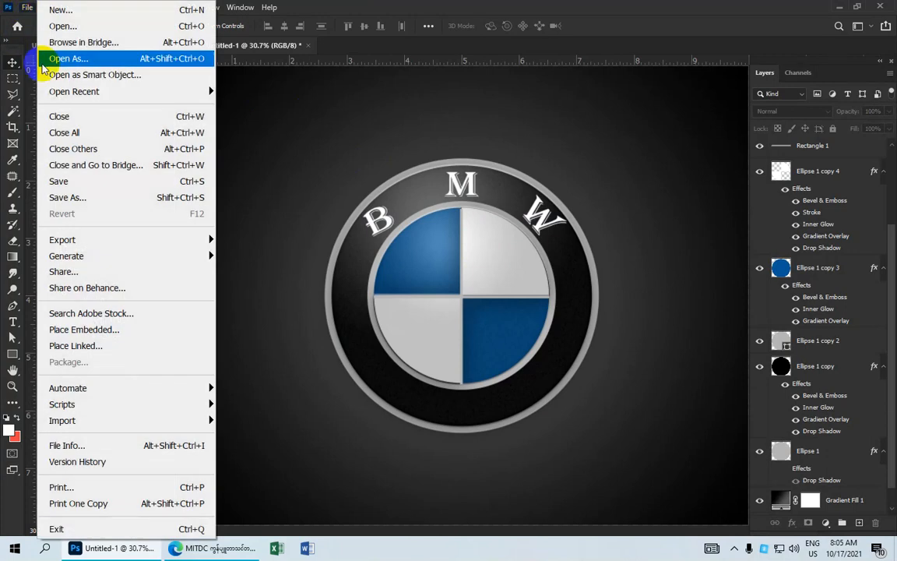
{"action": "left_click", "coordinate": [78, 197]}
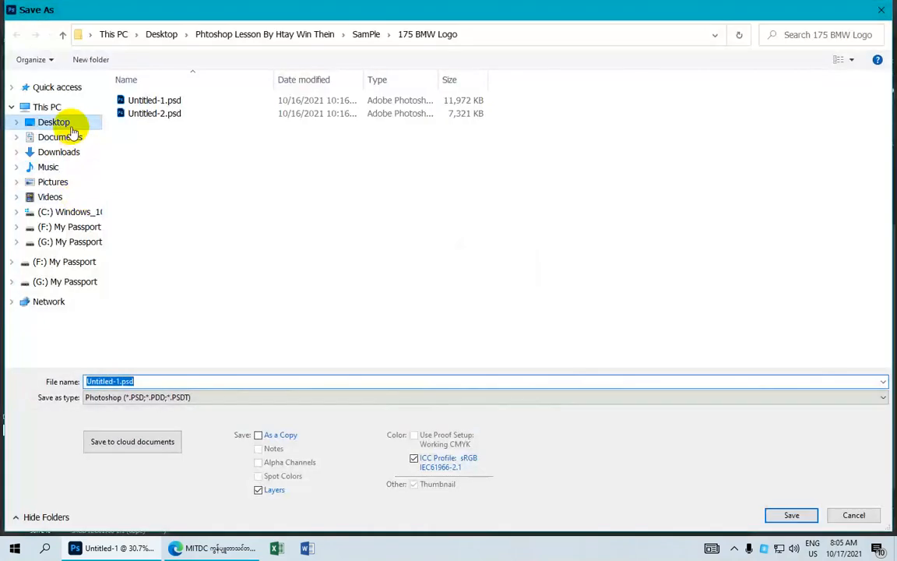
{"action": "left_click", "coordinate": [72, 125]}
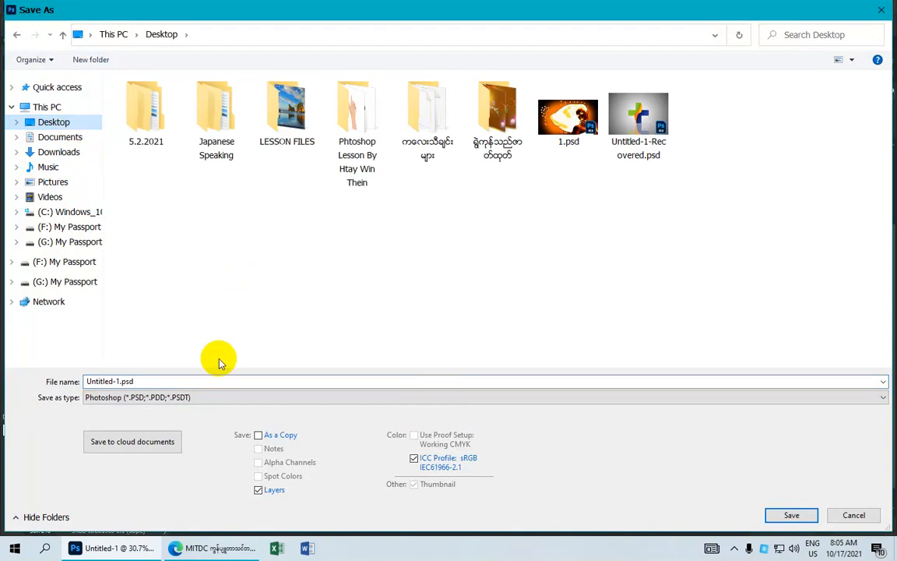
{"action": "left_click", "coordinate": [188, 380]}
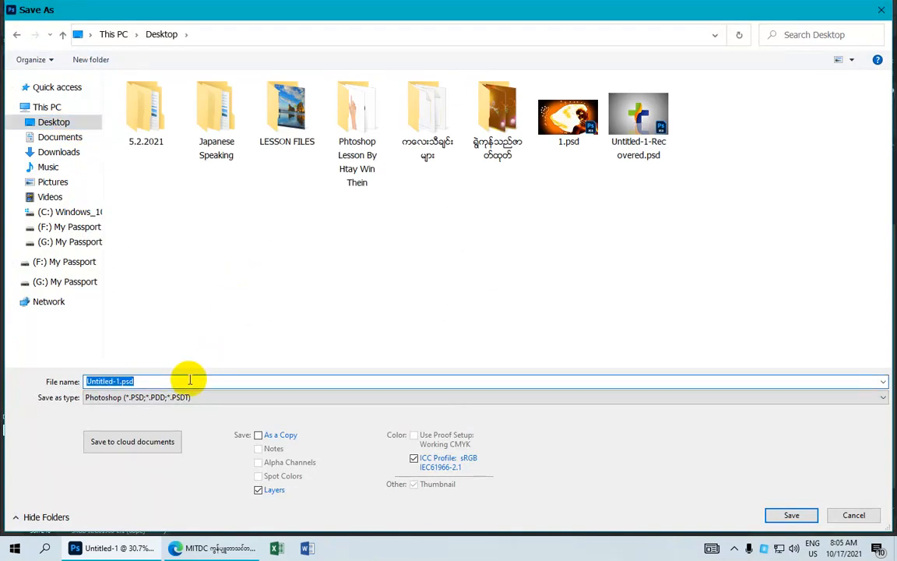
{"action": "type", "text": "BMW Logo Design"}
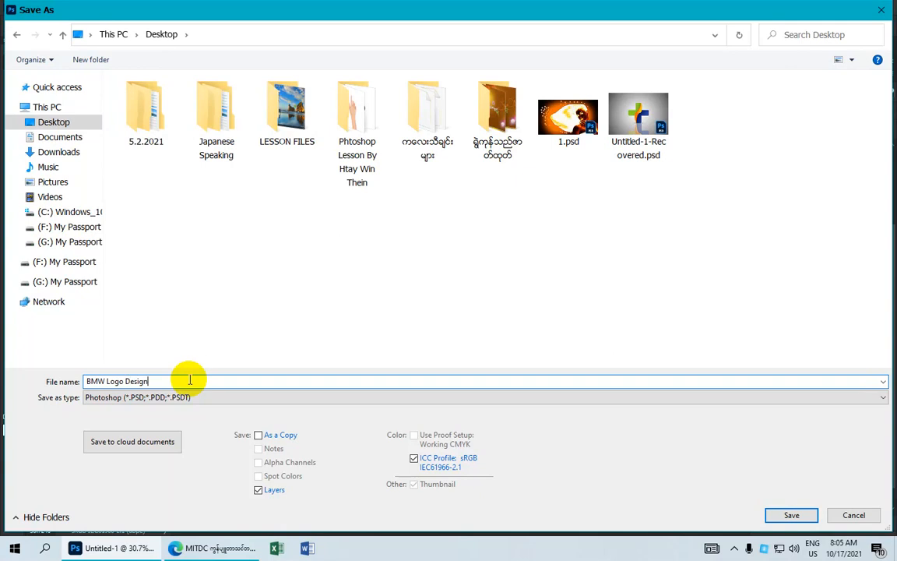
{"action": "left_click", "coordinate": [218, 401]}
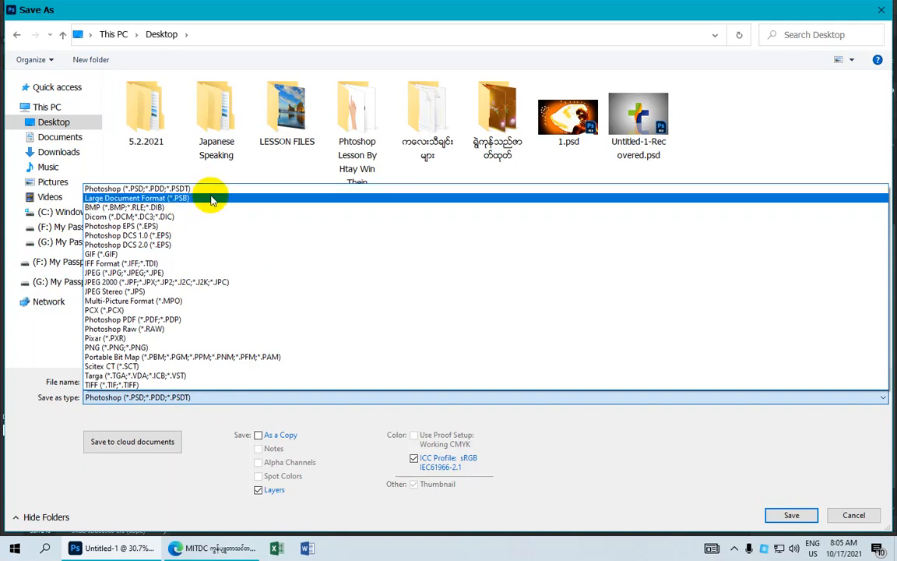
{"action": "left_click", "coordinate": [176, 274]}
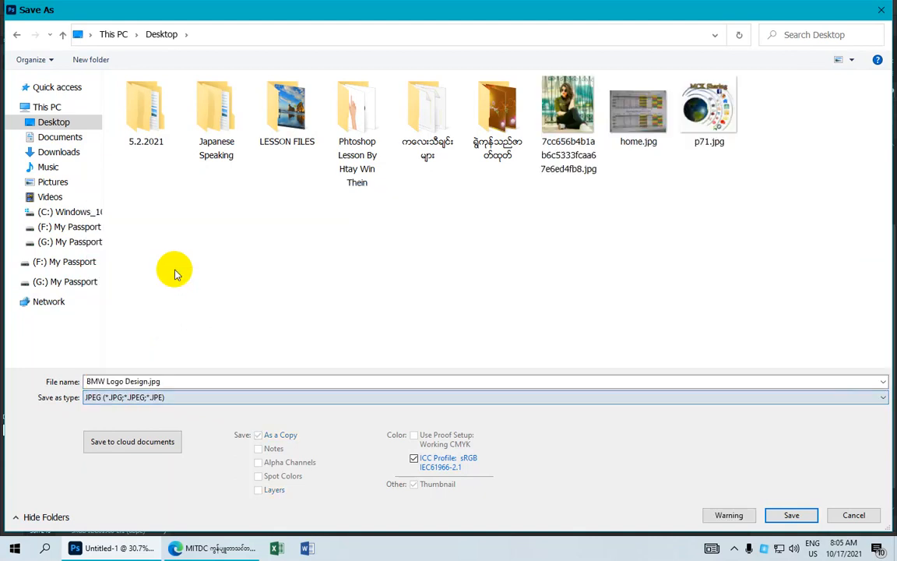
{"action": "left_click", "coordinate": [787, 515]}
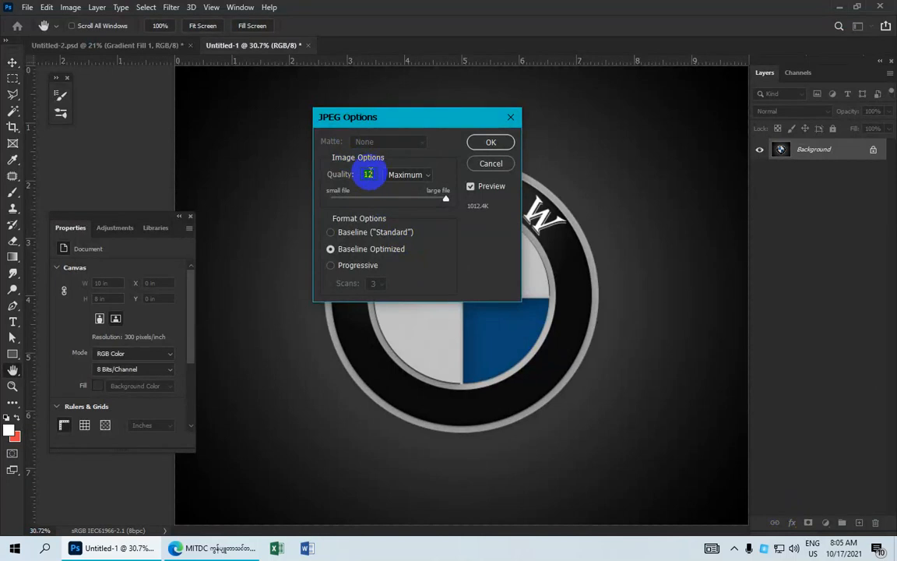
{"action": "left_click", "coordinate": [482, 143]}
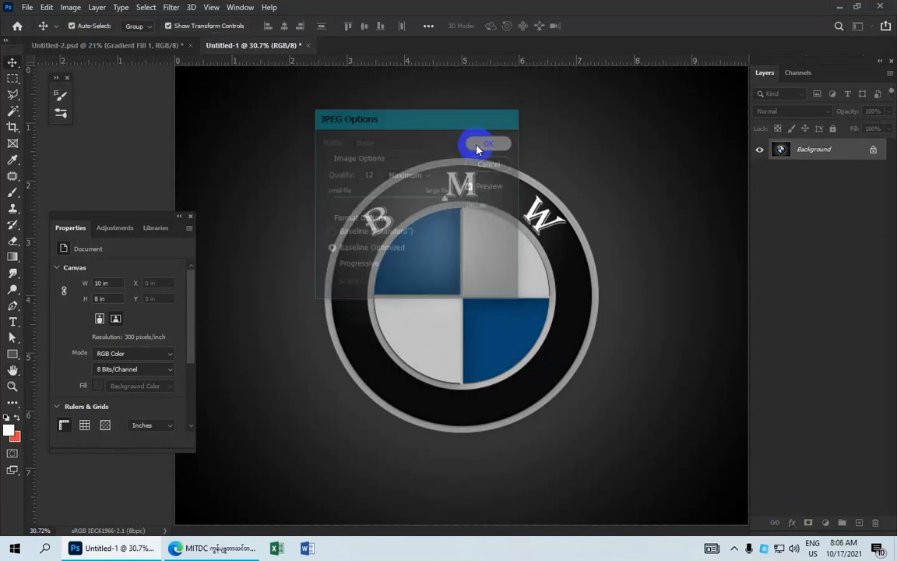
{"action": "scroll", "coordinate": [547, 223], "scroll_direction": "up", "scroll_amount": 1}
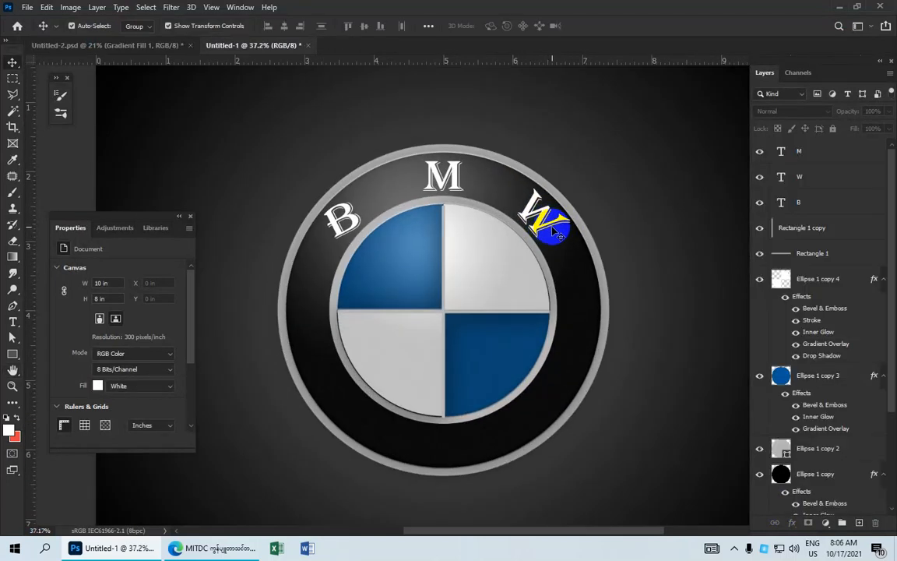
{"action": "scroll", "coordinate": [553, 234], "scroll_direction": "down", "scroll_amount": 1}
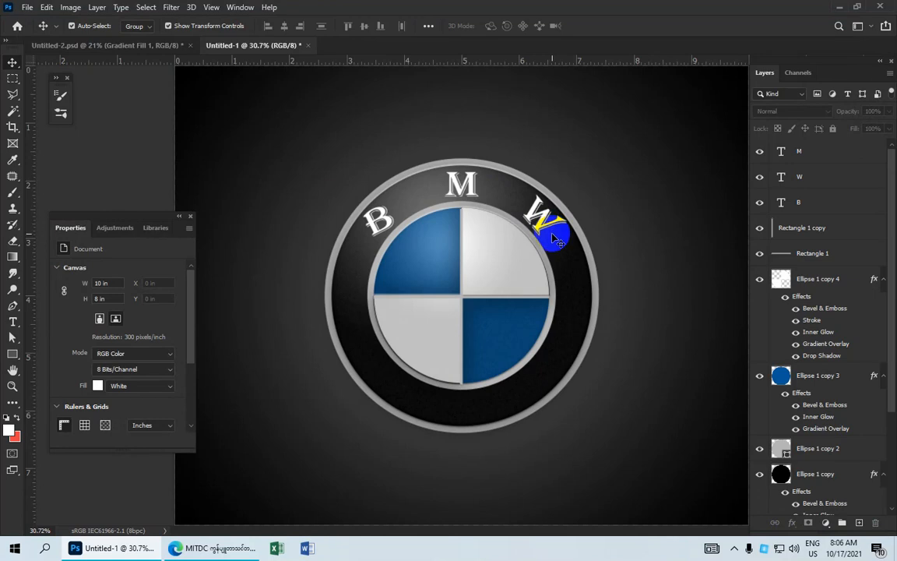
{"action": "scroll", "coordinate": [551, 234], "scroll_direction": "down", "scroll_amount": 1}
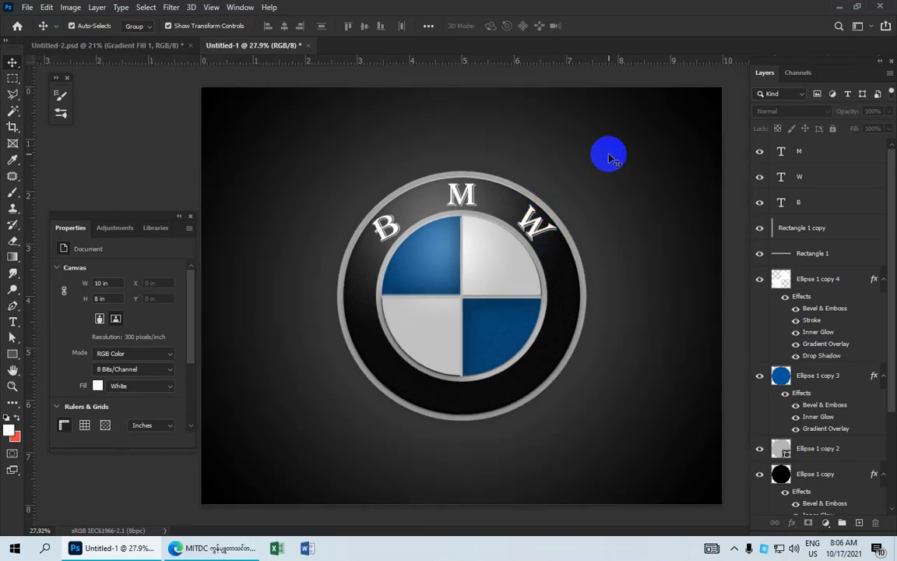